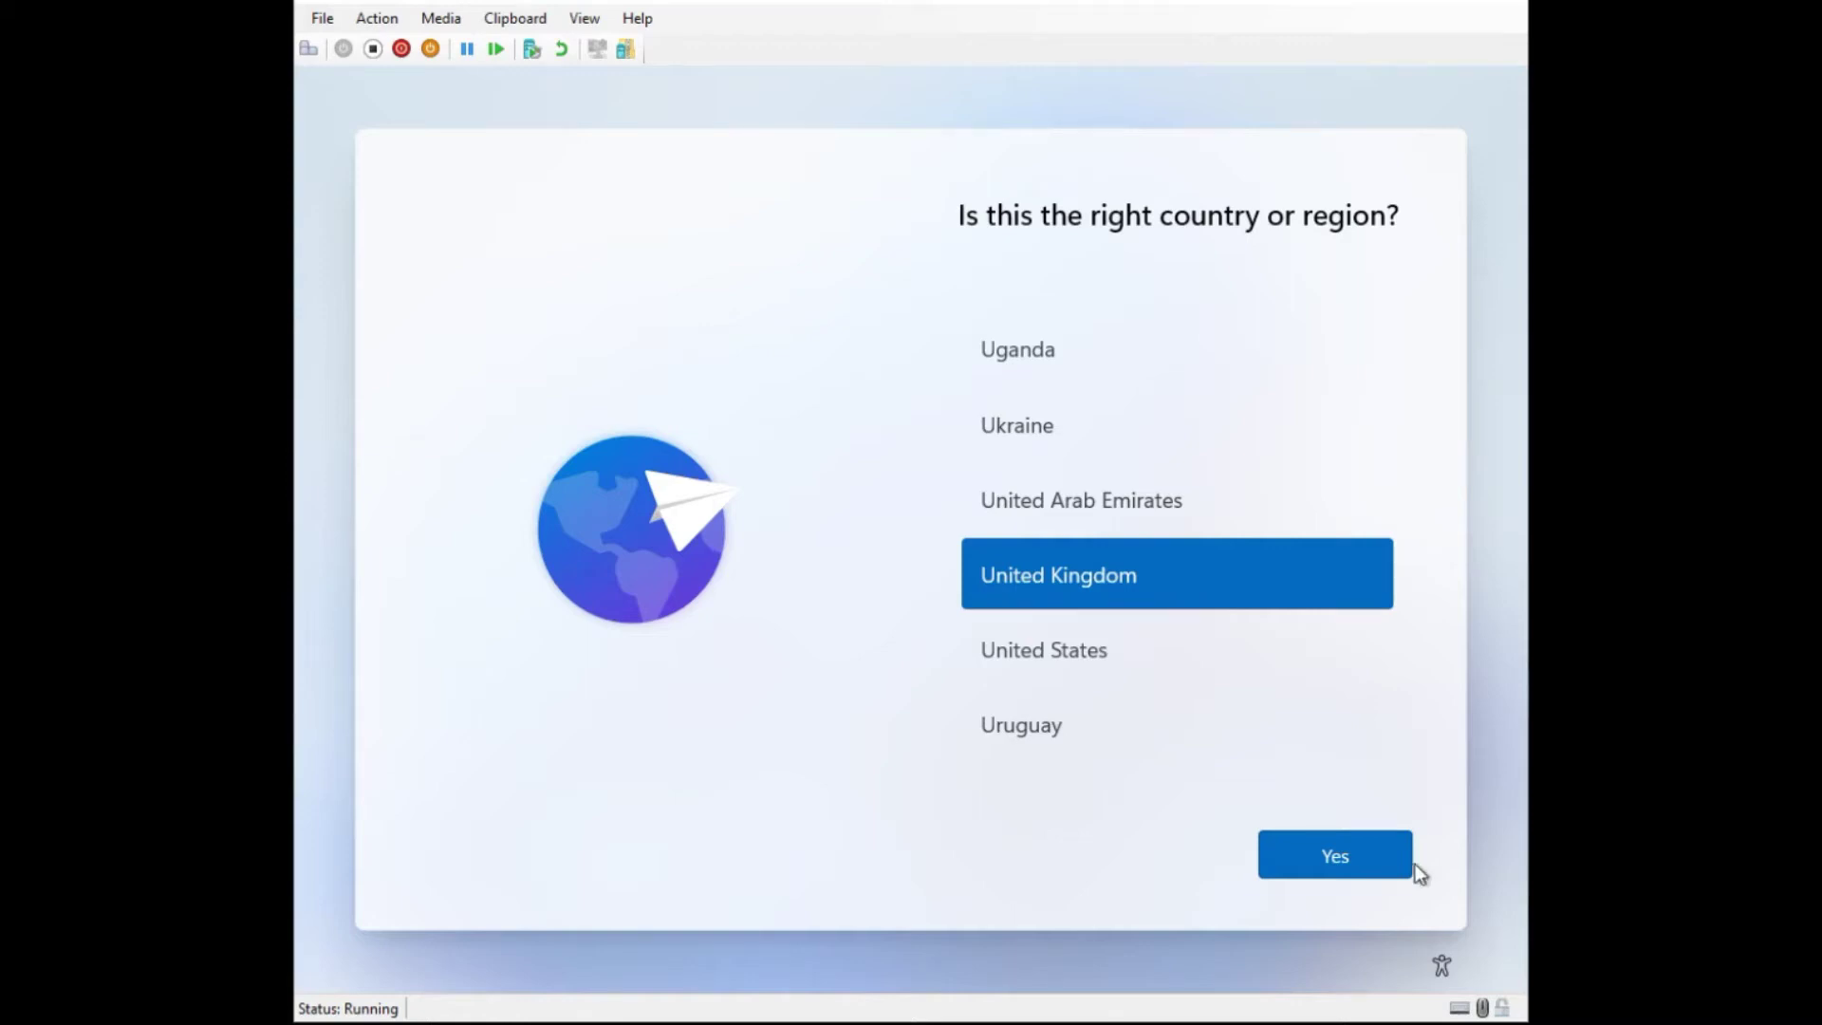
Keep United Kingdom as the country or region and confirm it.
click(1349, 868)
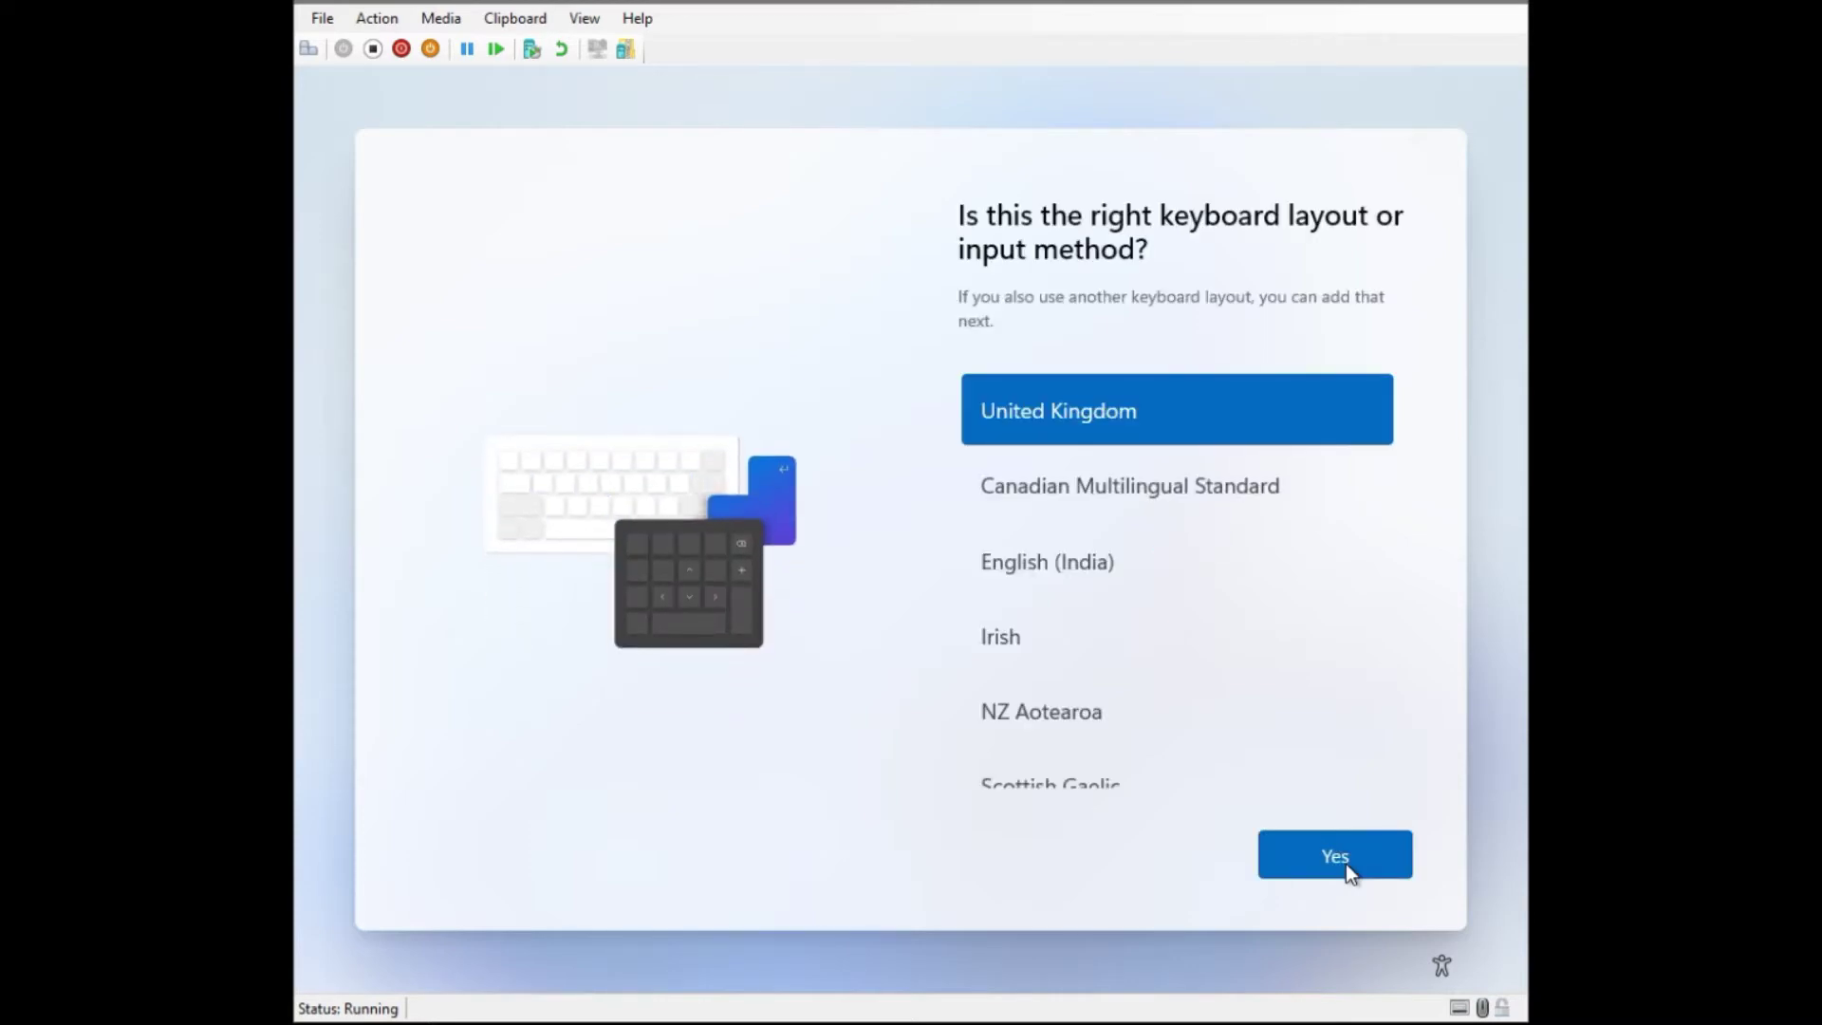
Accept the United Kingdom keyboard layout and skip adding a second layout.
click(1345, 863)
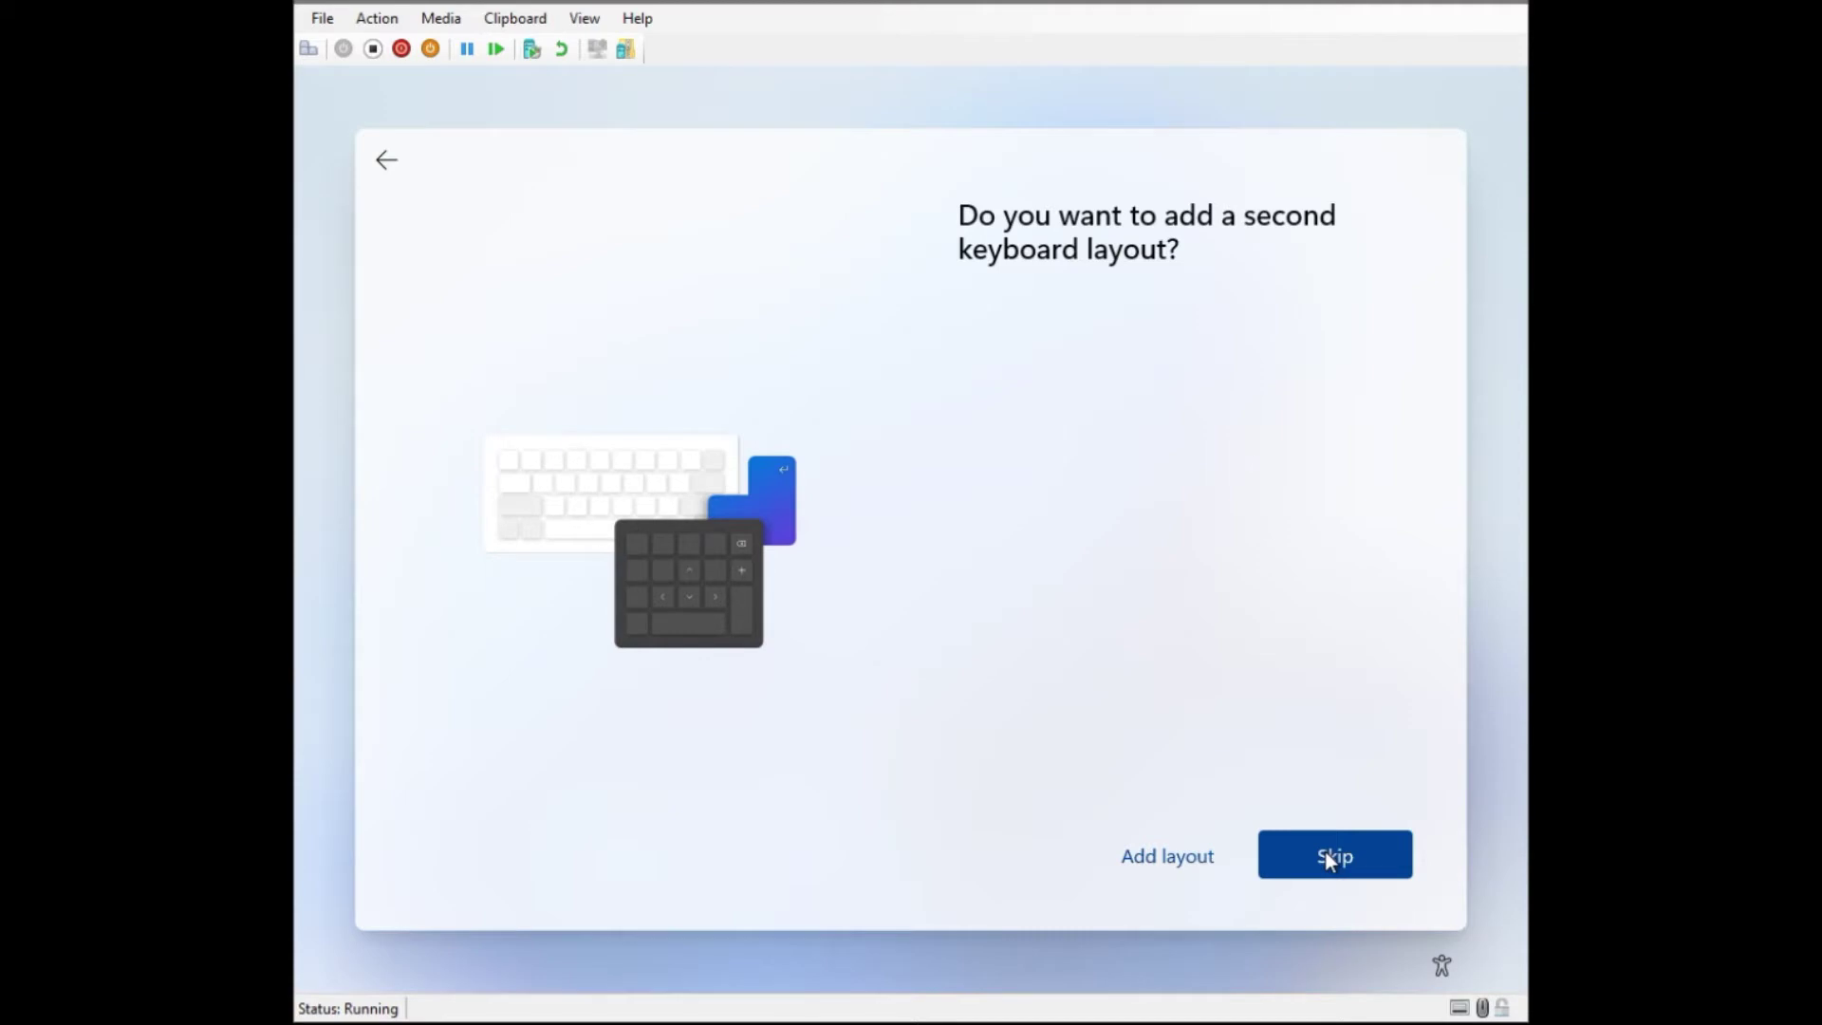
click(1327, 856)
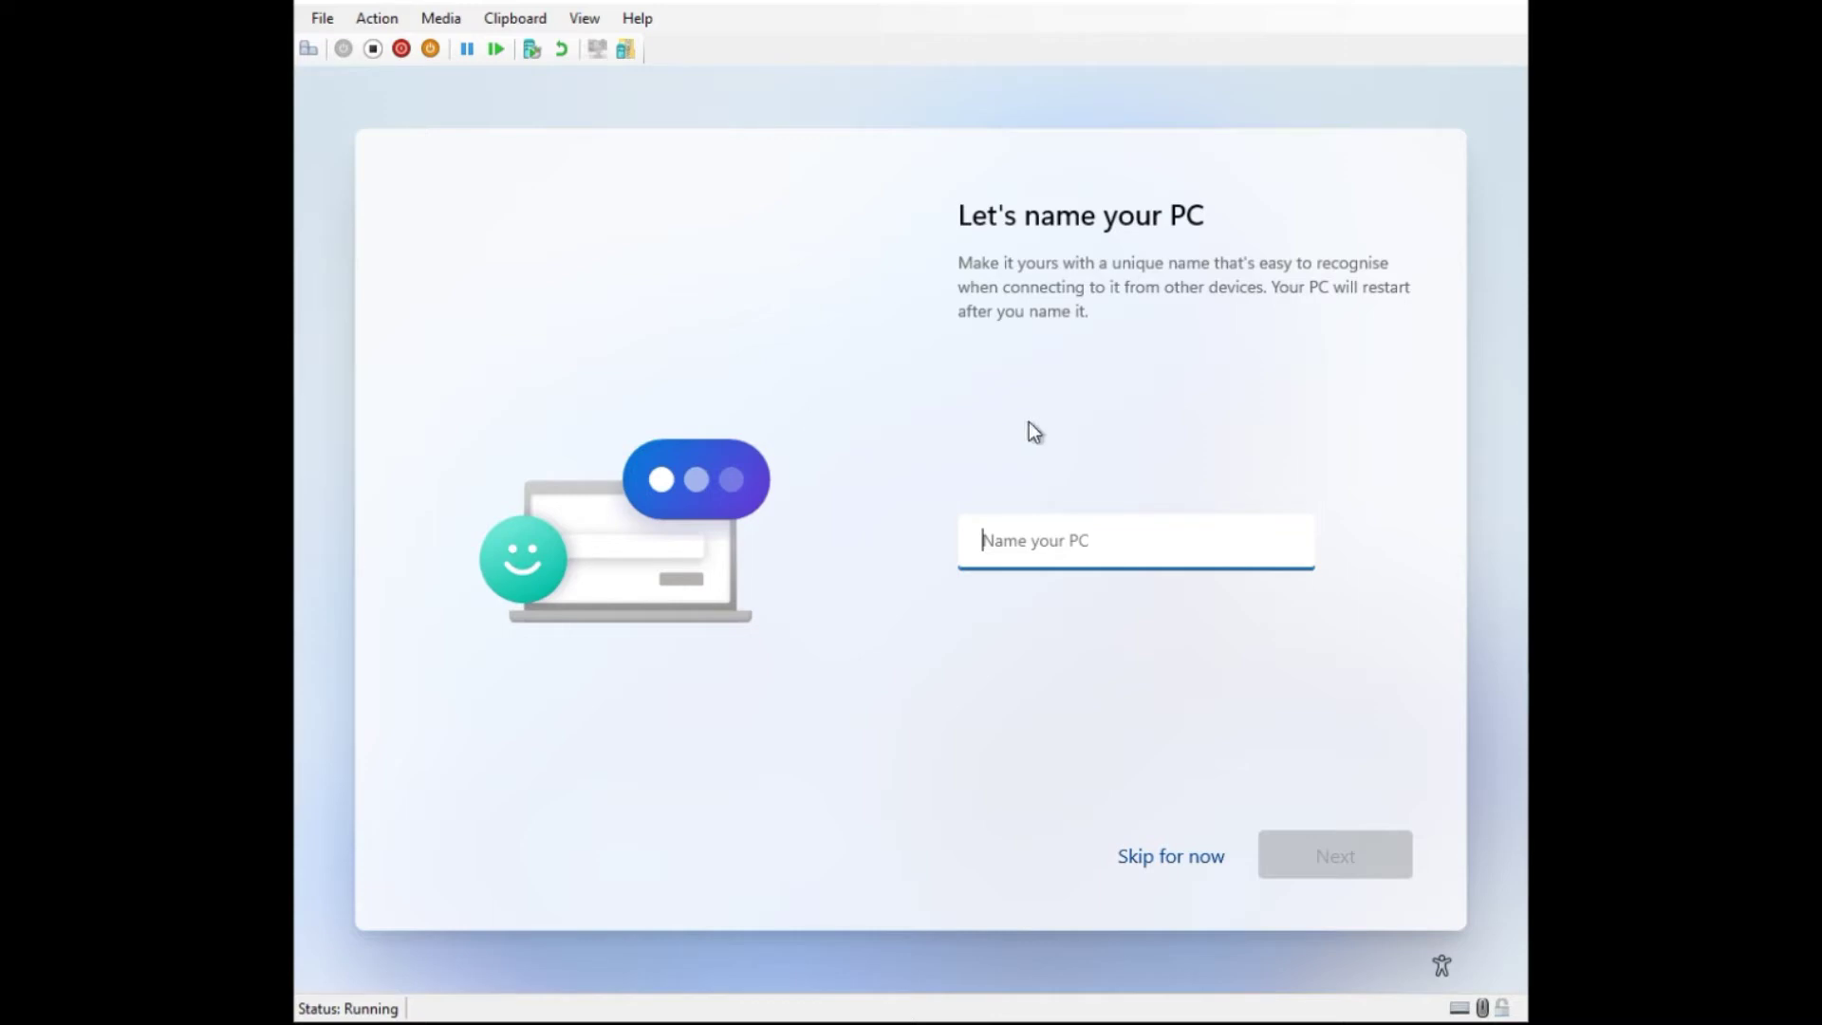
Enter 'PC-WIN11a' as the PC name.
click(1067, 547)
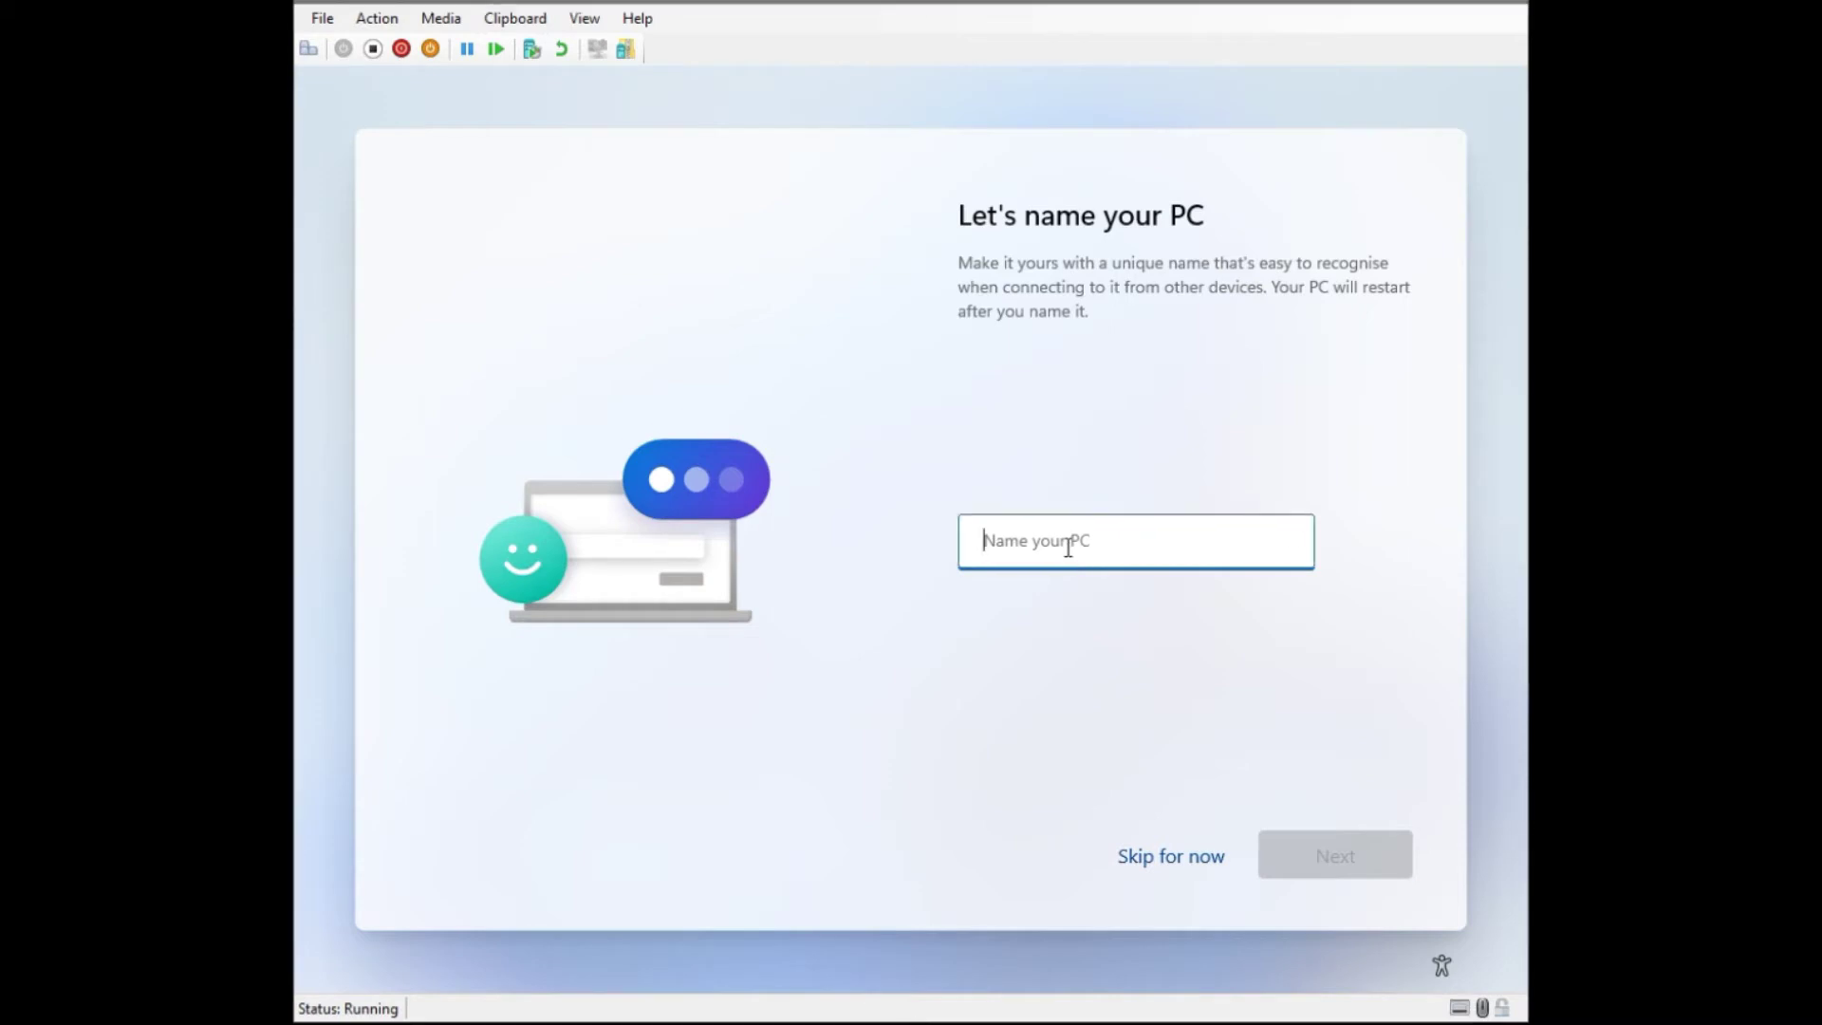
text(PC-WIN)
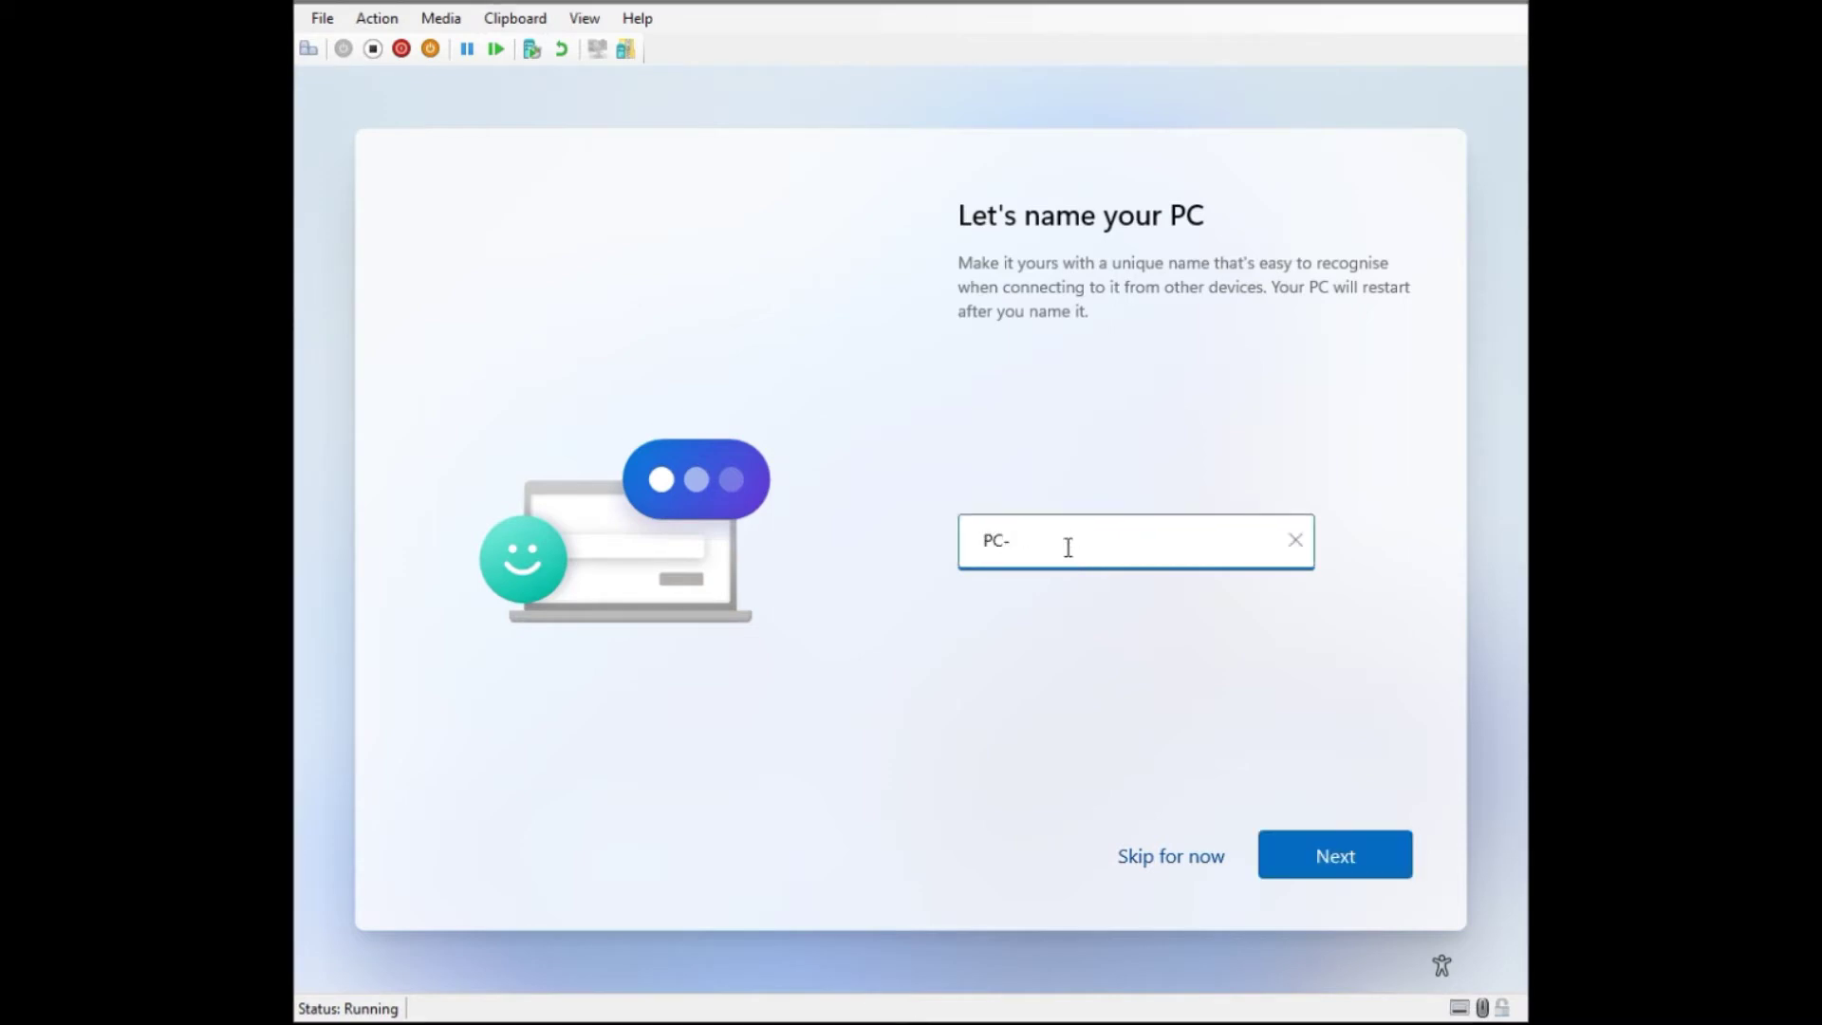
text(11a)
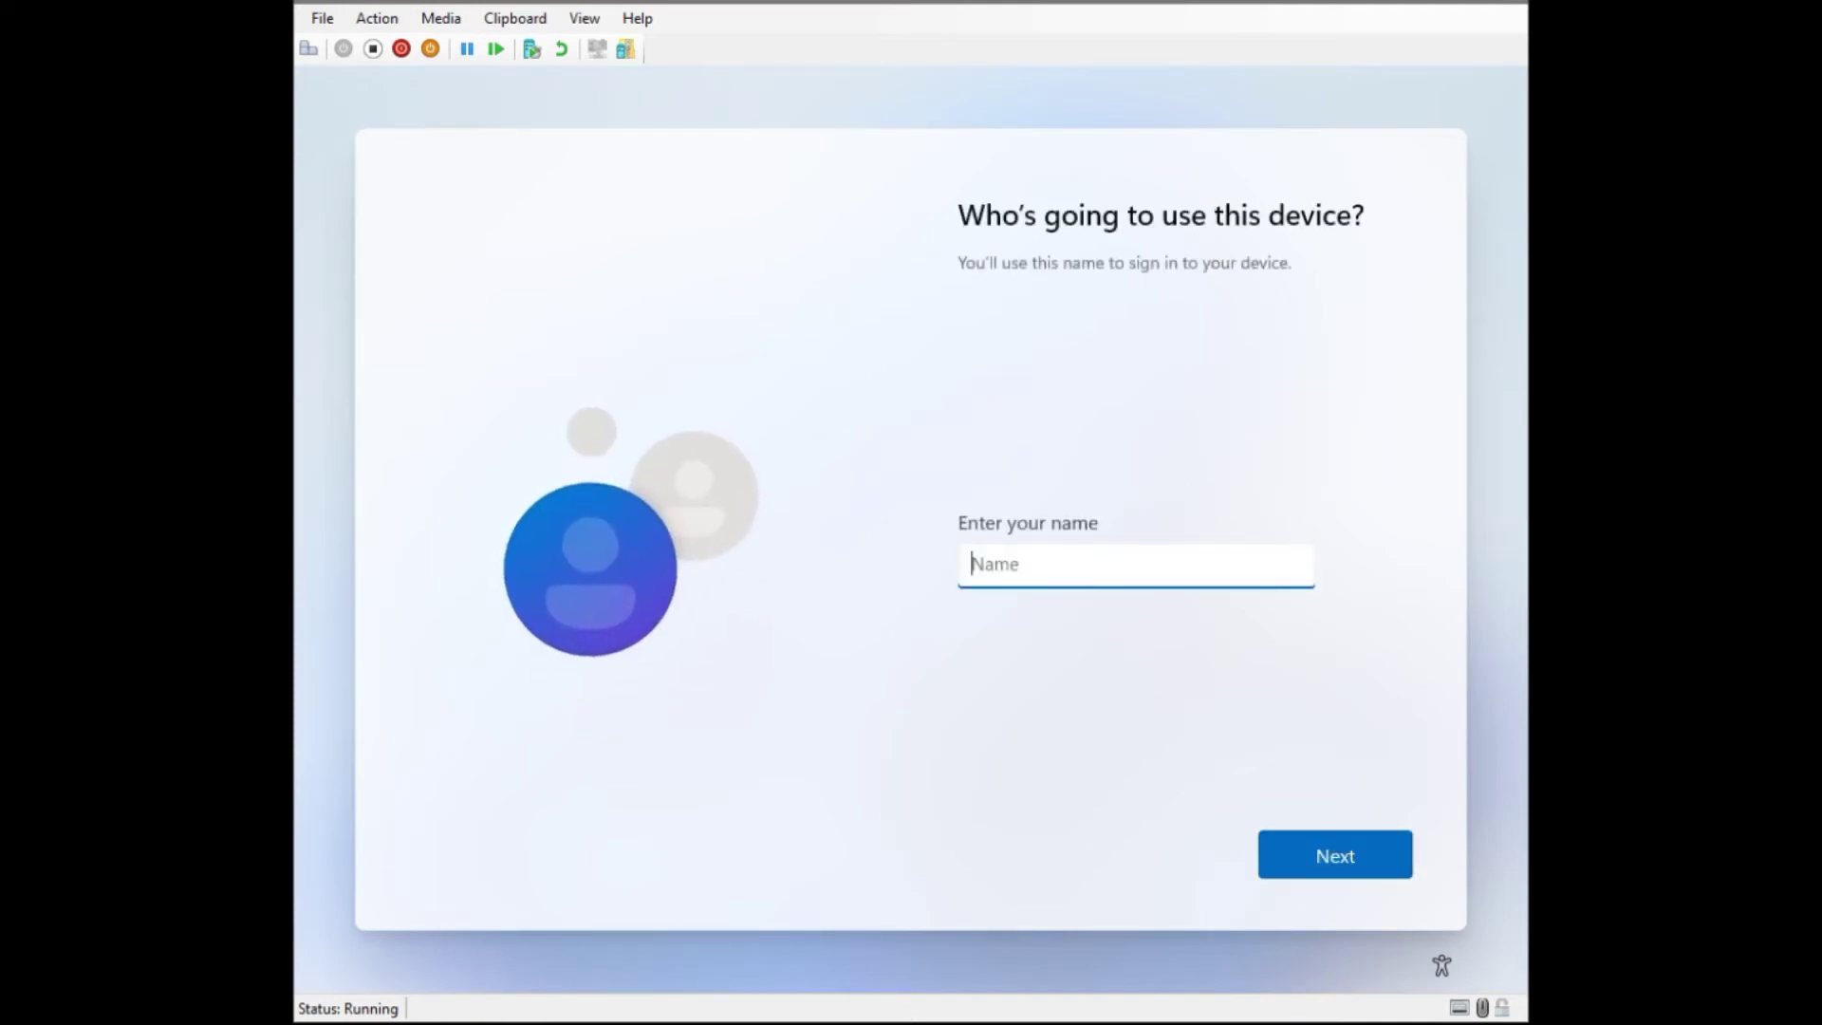
Create the local user 'Install' with a blank password.
text(Install)
click(1363, 860)
click(1363, 862)
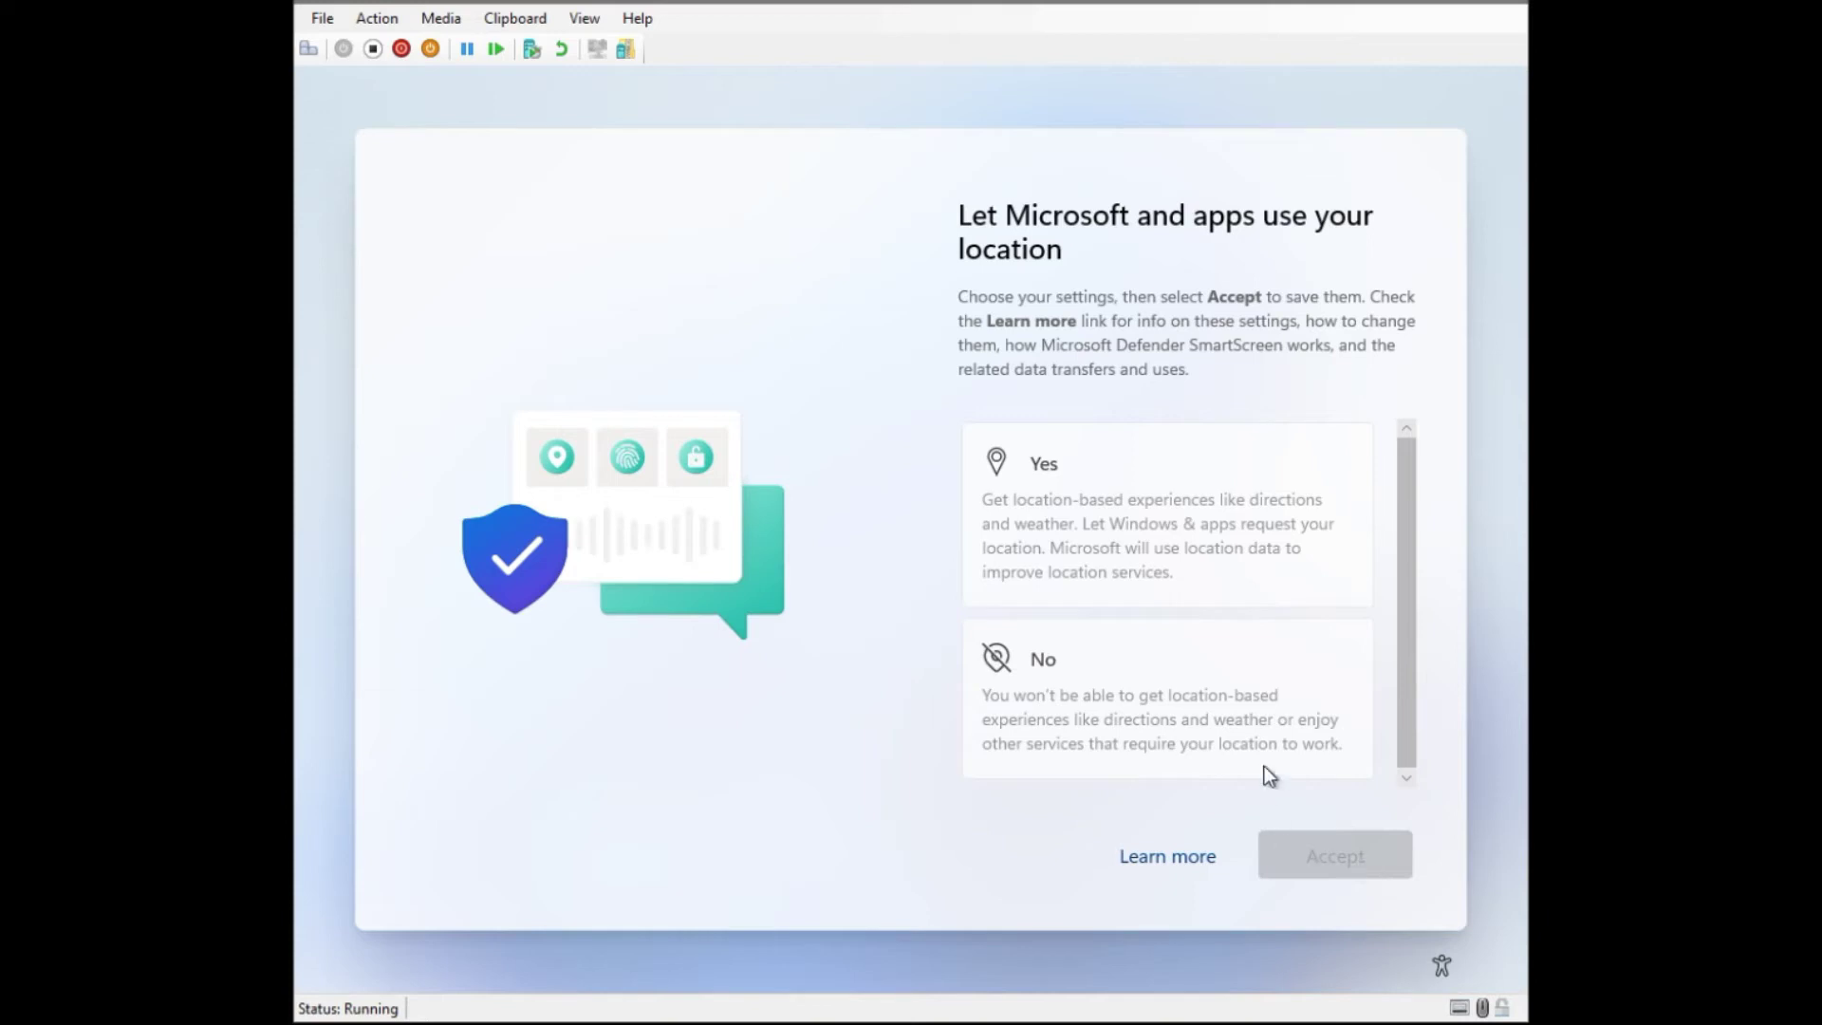
Decline location and Find my device, and limit diagnostic data to Required only.
click(1266, 769)
click(1339, 867)
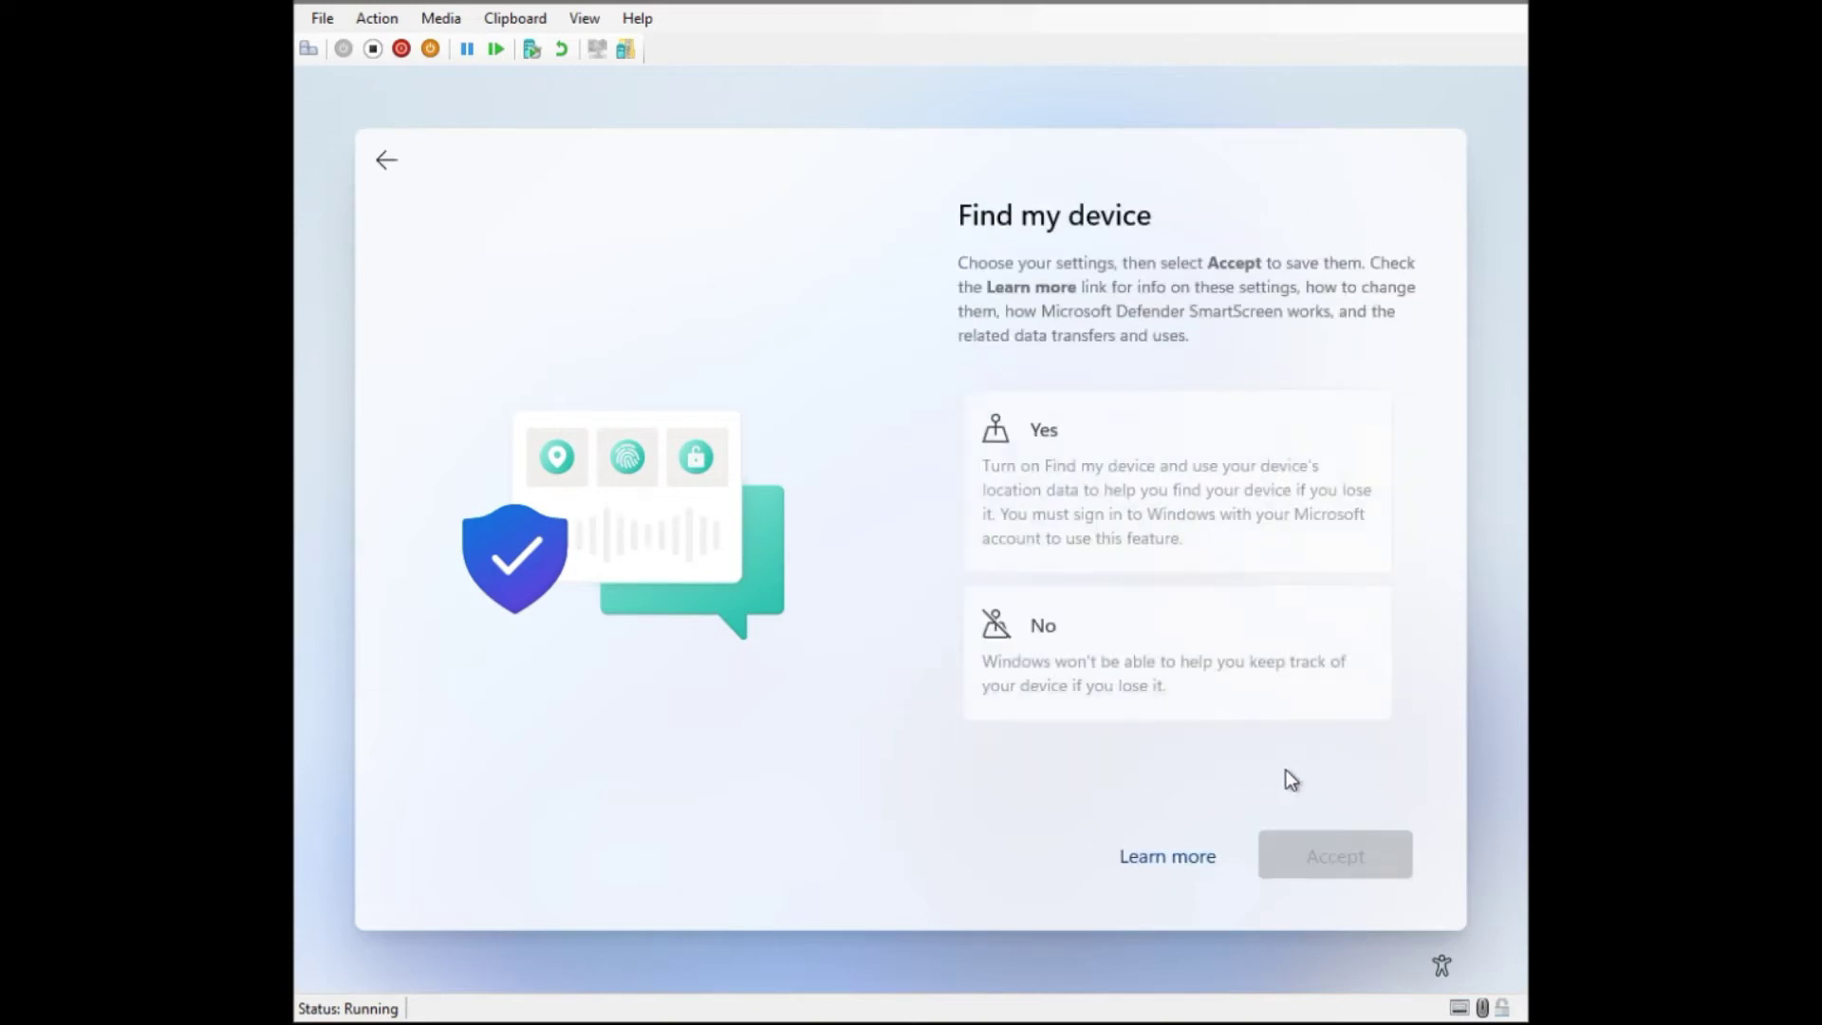
click(1275, 712)
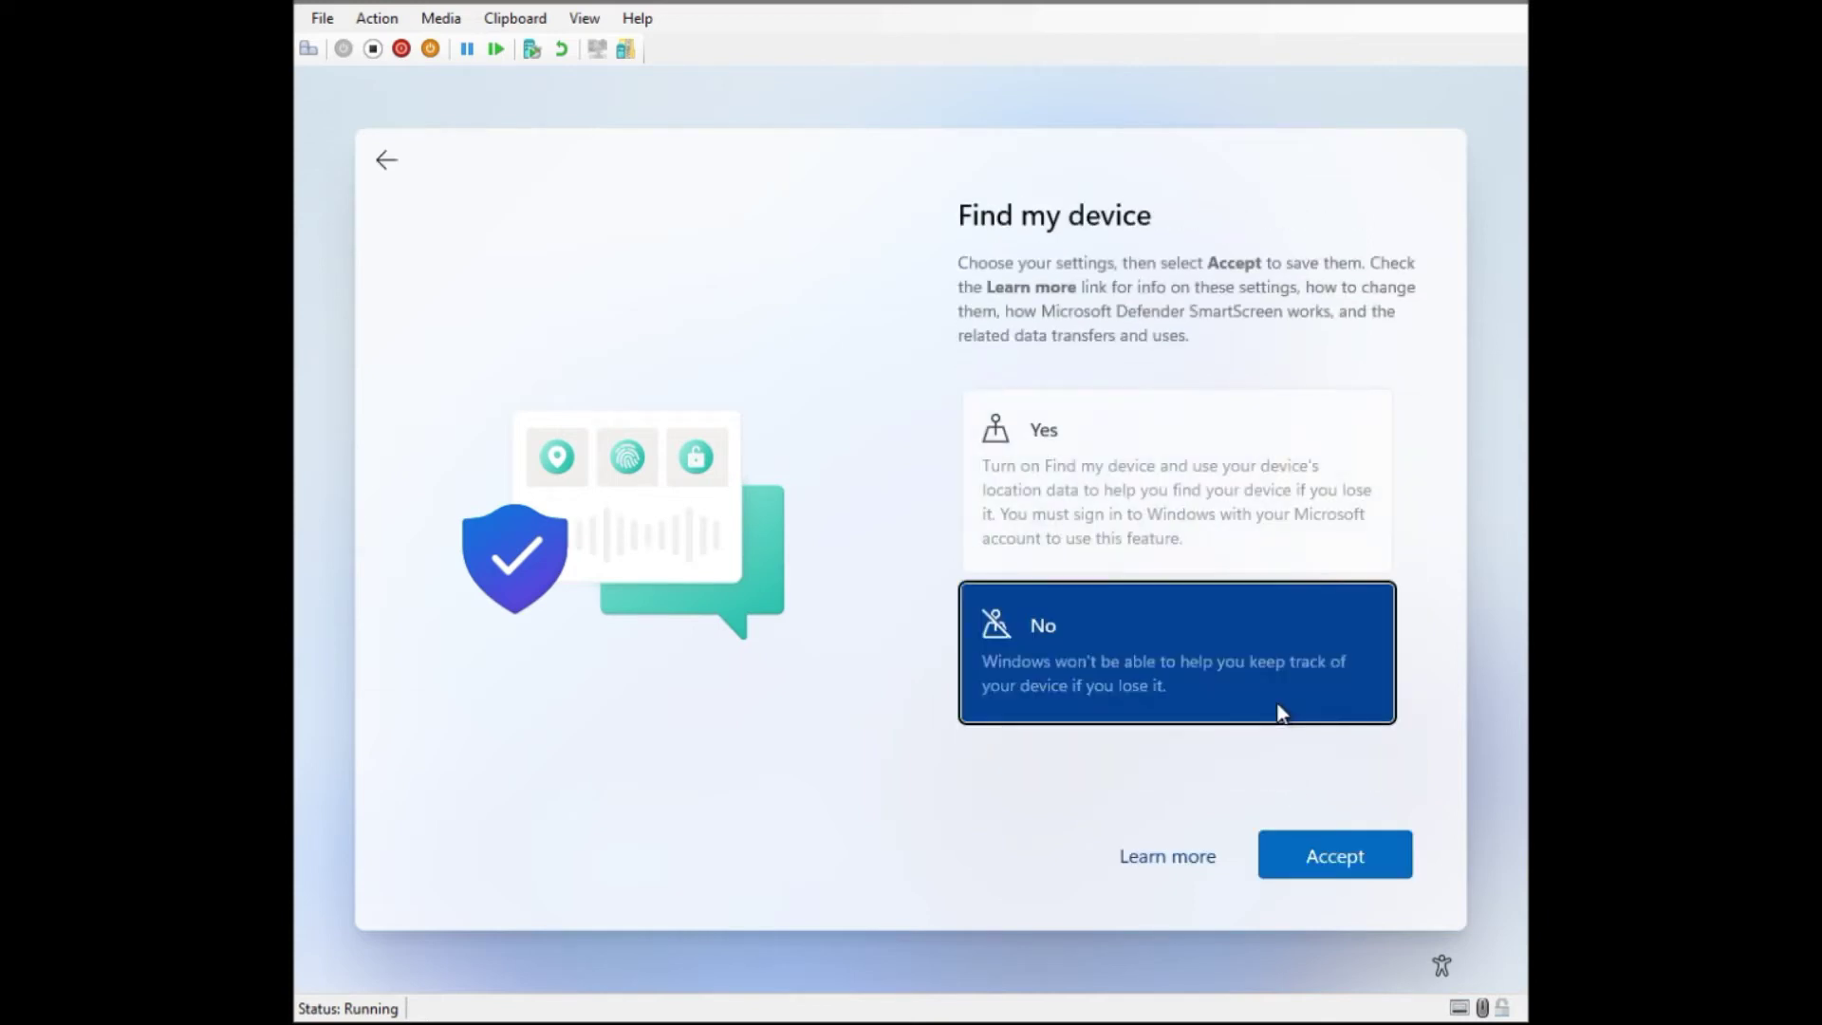
click(1322, 848)
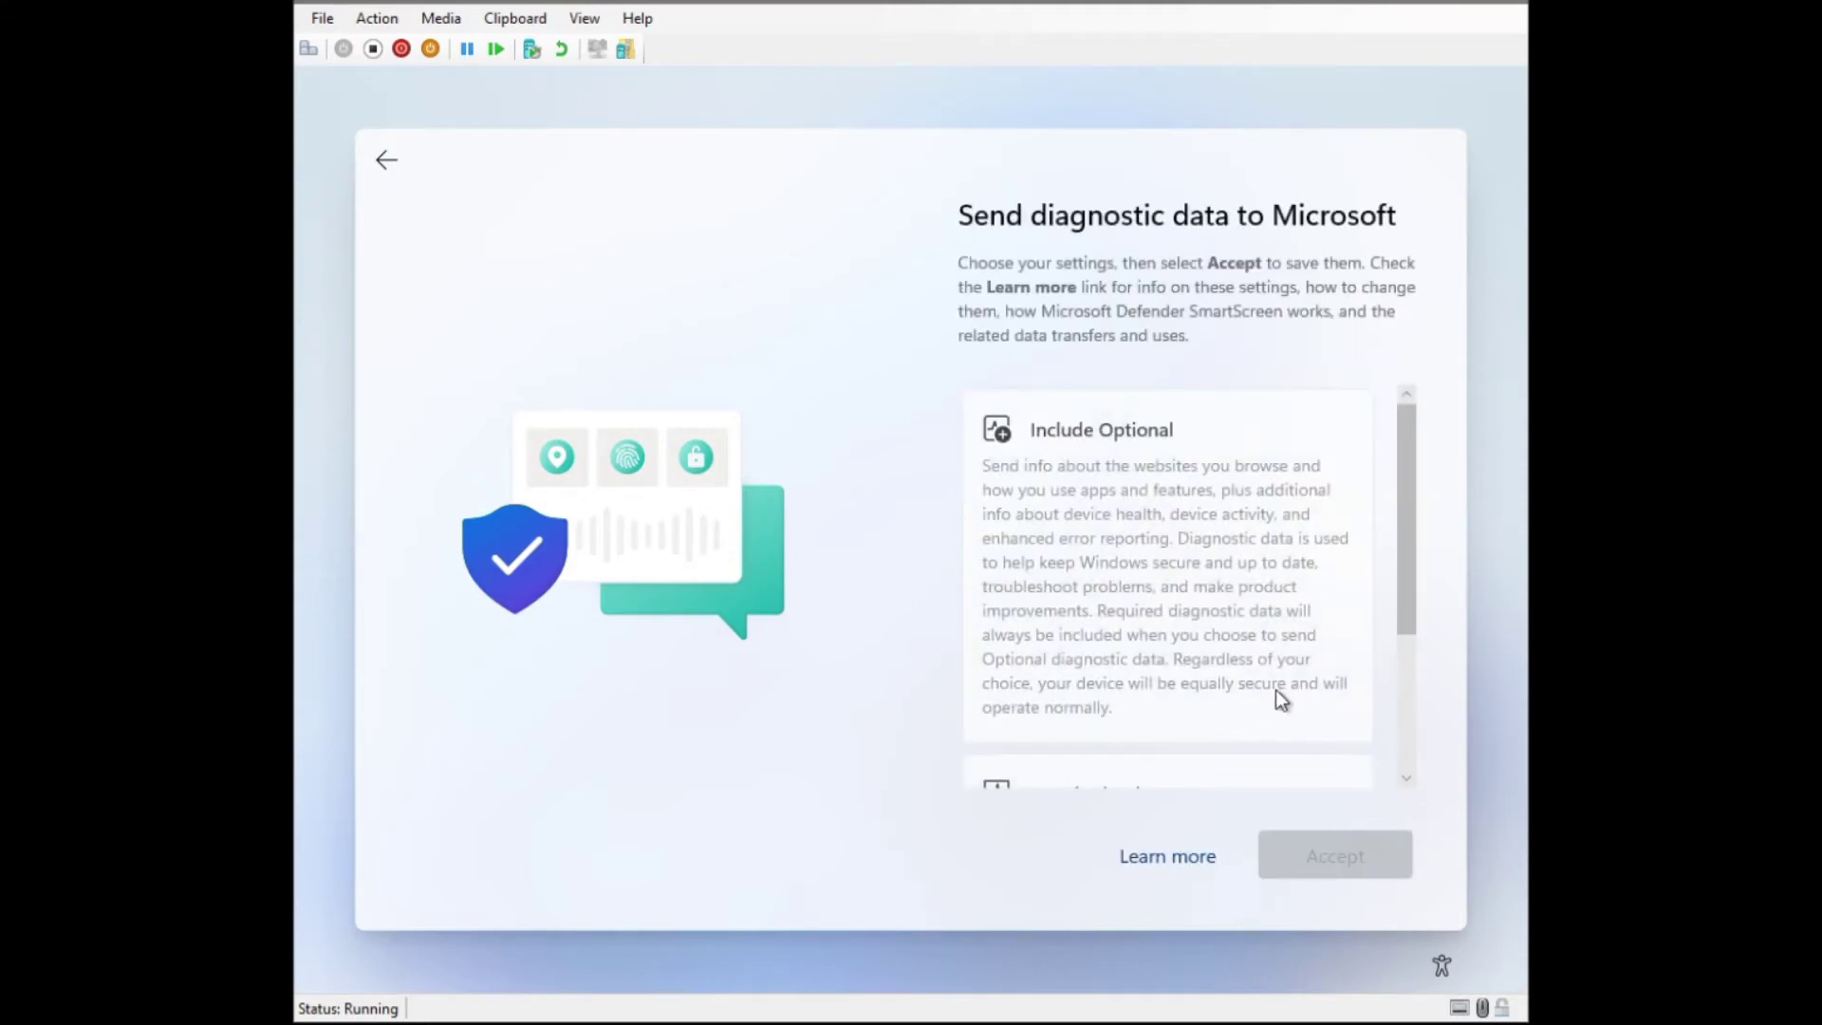
scroll(1275, 691, down, 3)
click(1275, 681)
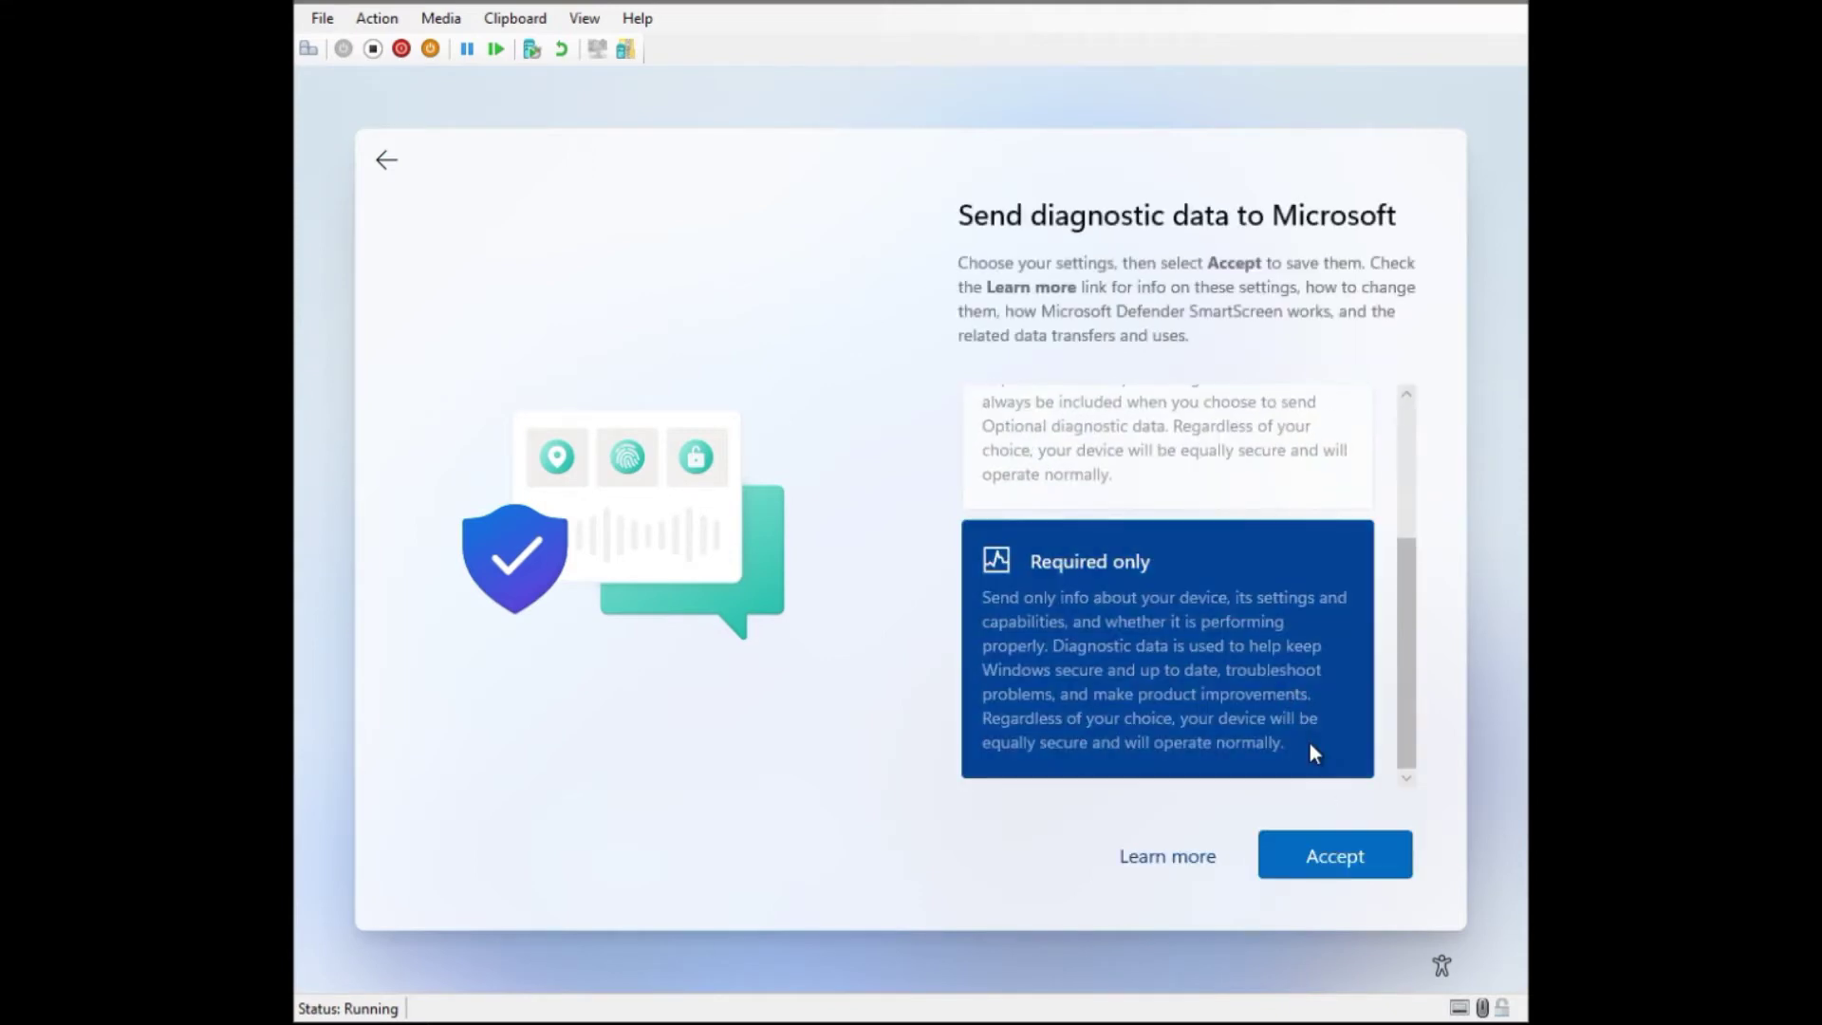
click(1351, 861)
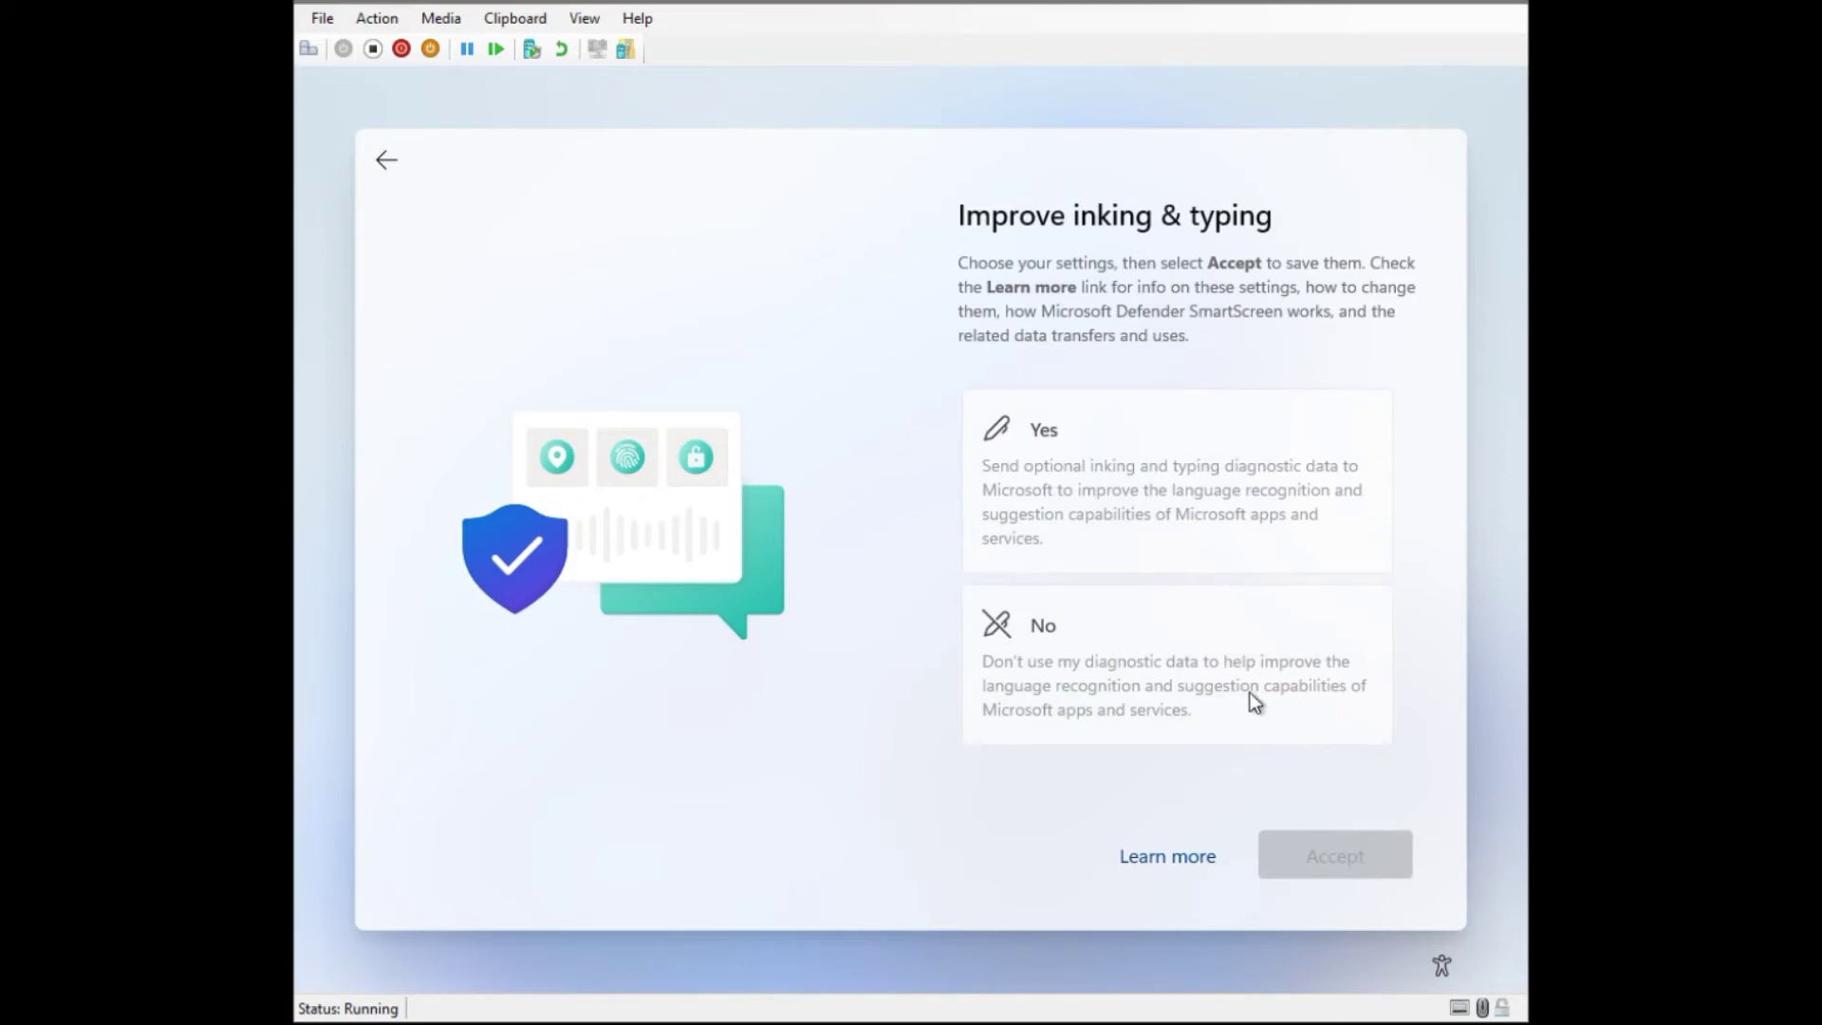
Decline inking and typing, tailored experiences, and advertising ID use.
click(1250, 693)
click(1341, 864)
click(1231, 723)
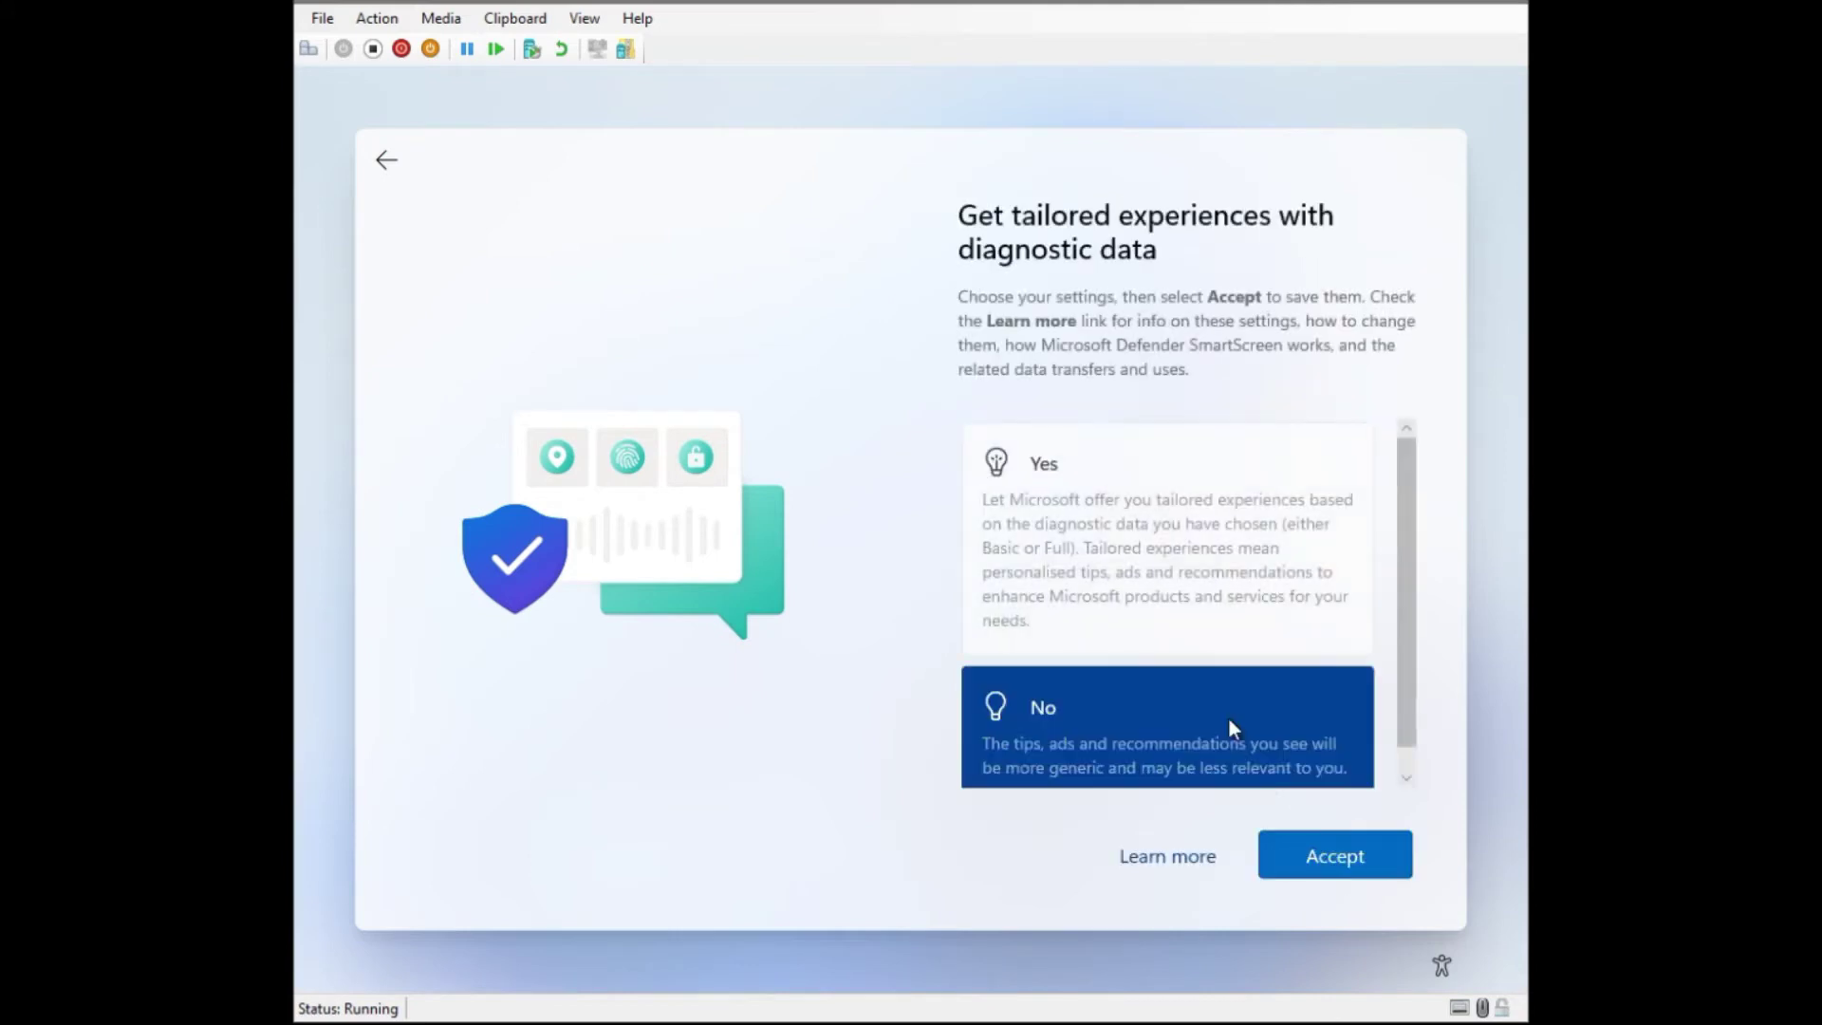
click(1292, 859)
click(1226, 691)
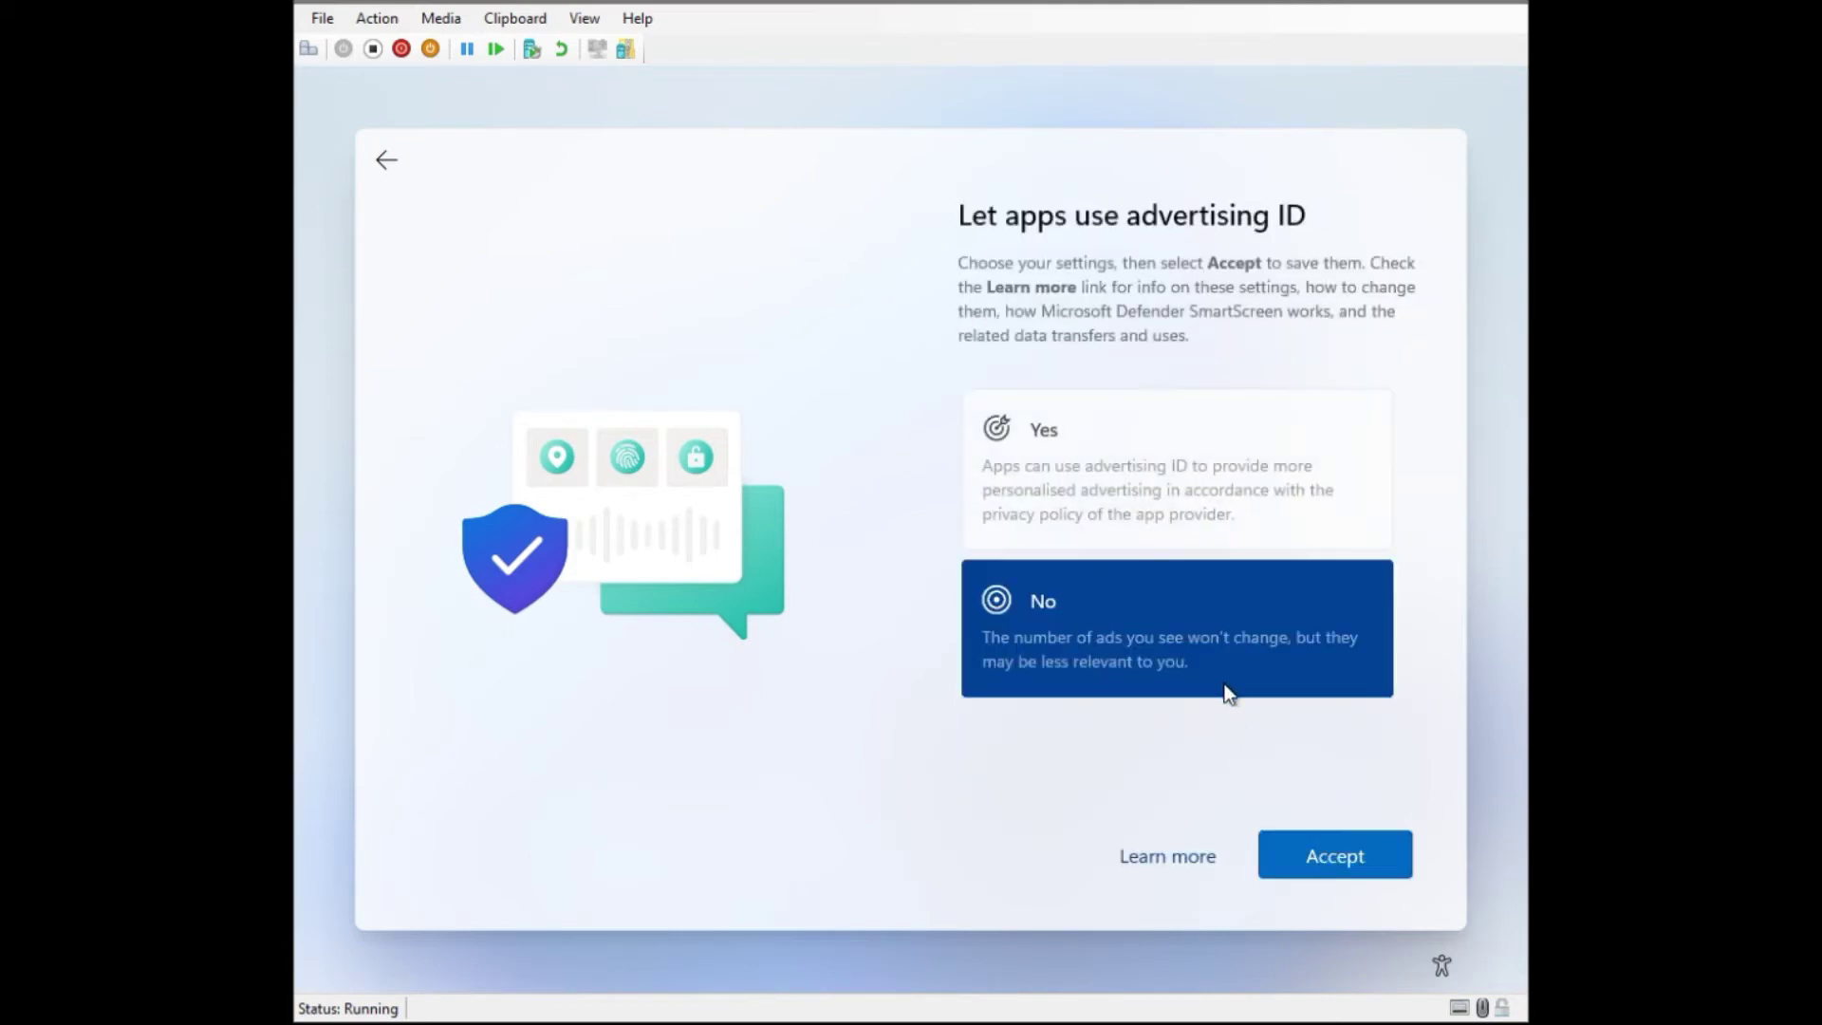
click(1302, 854)
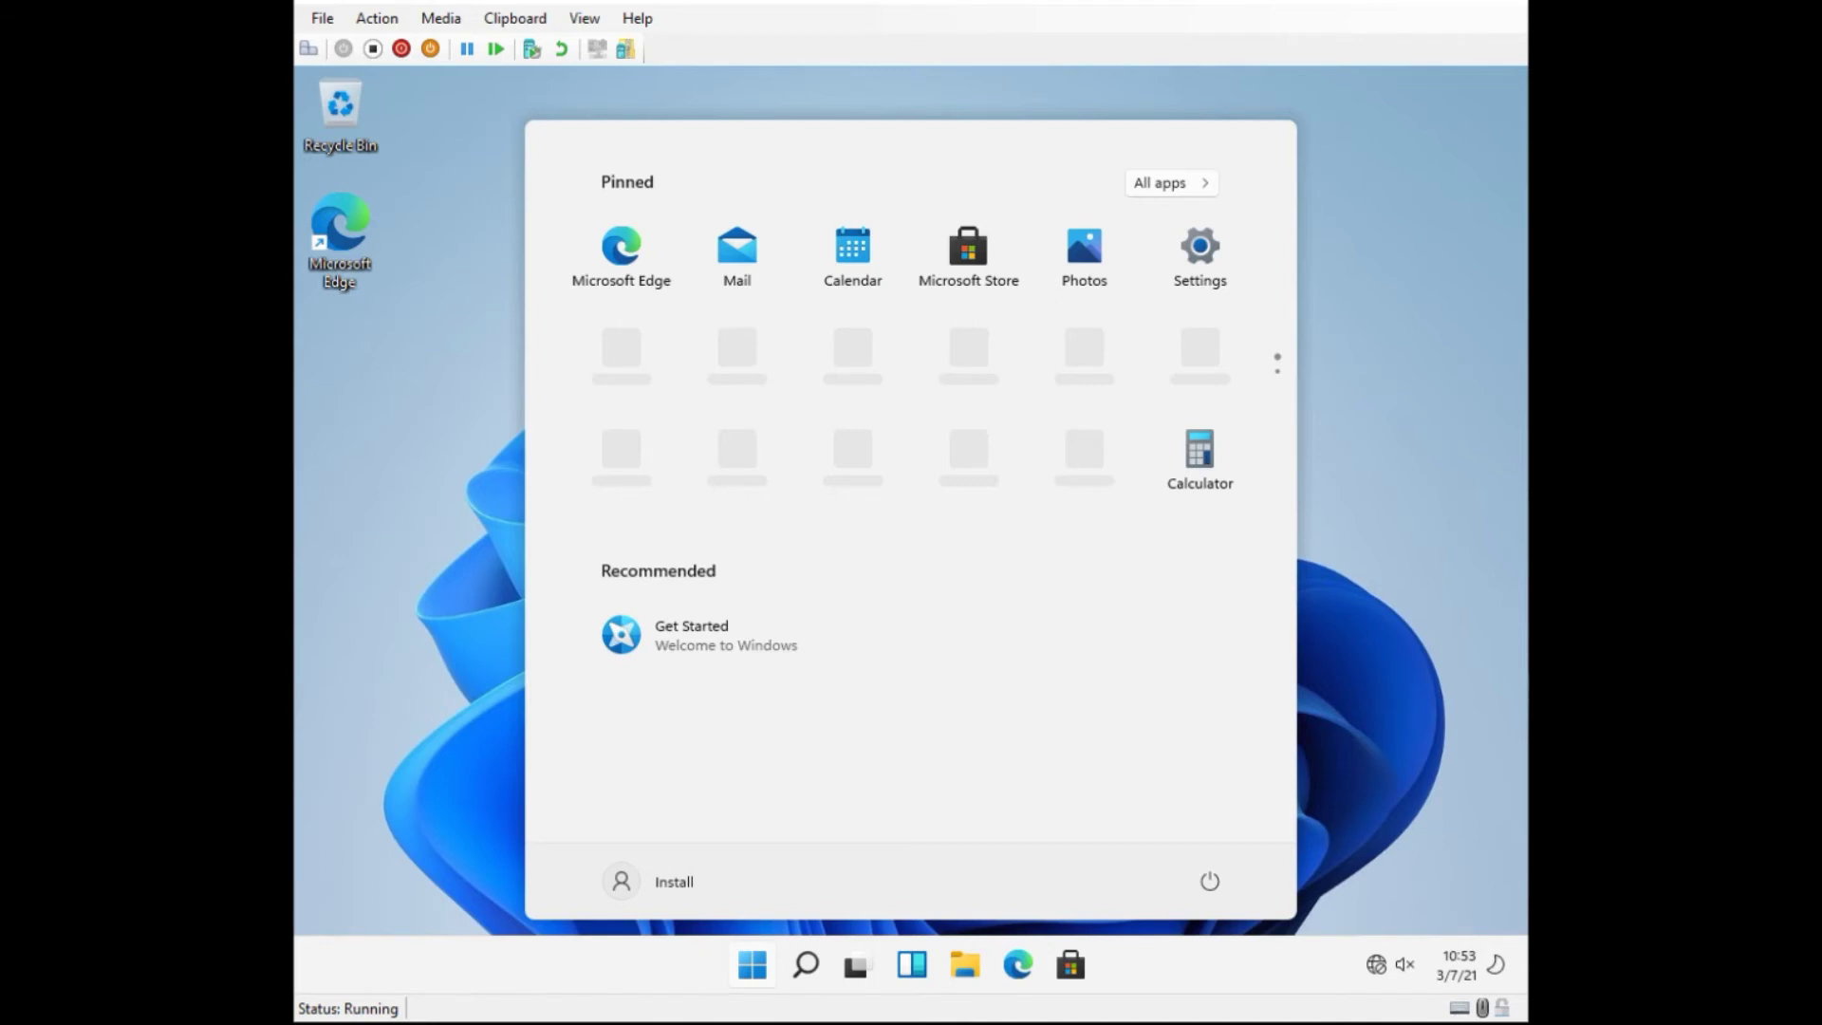
After setup finishes, dismiss the Start menu to reveal the bare desktop.
click(1454, 647)
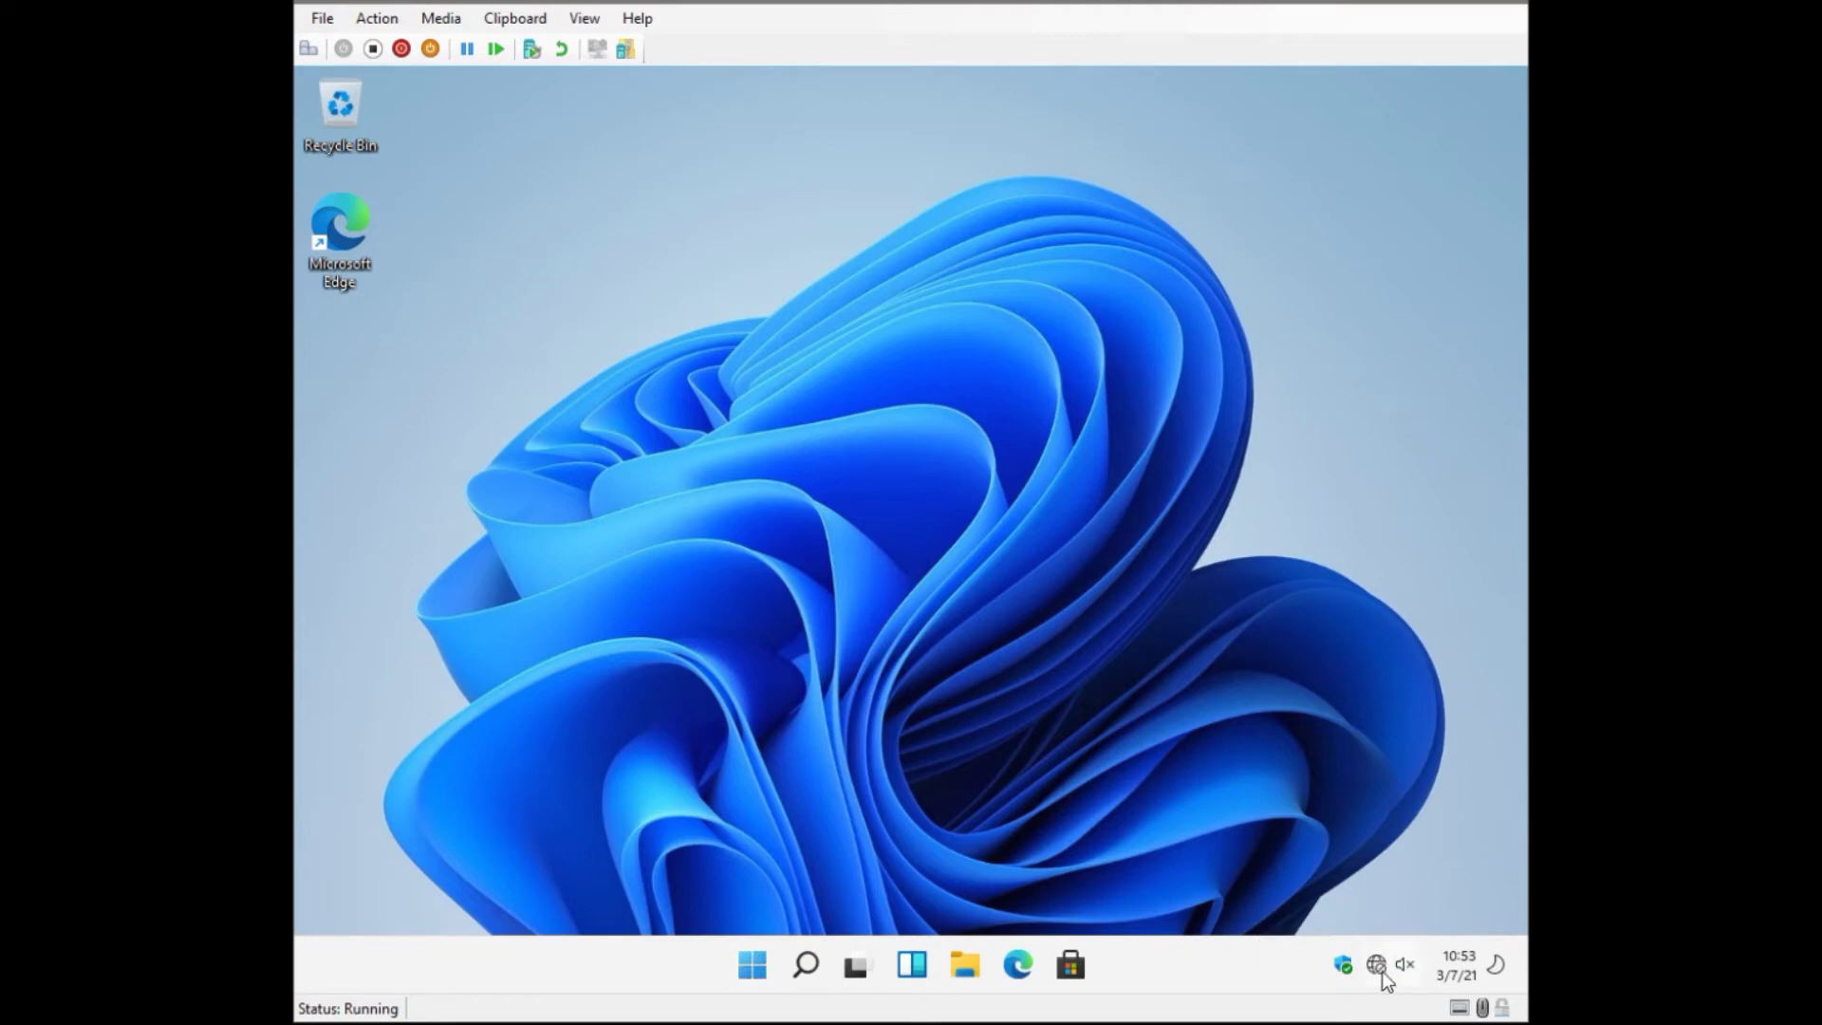
Check the tray network status, then launch Command Prompt by searching 'cmd'.
mouse_move(1381, 970)
click(806, 965)
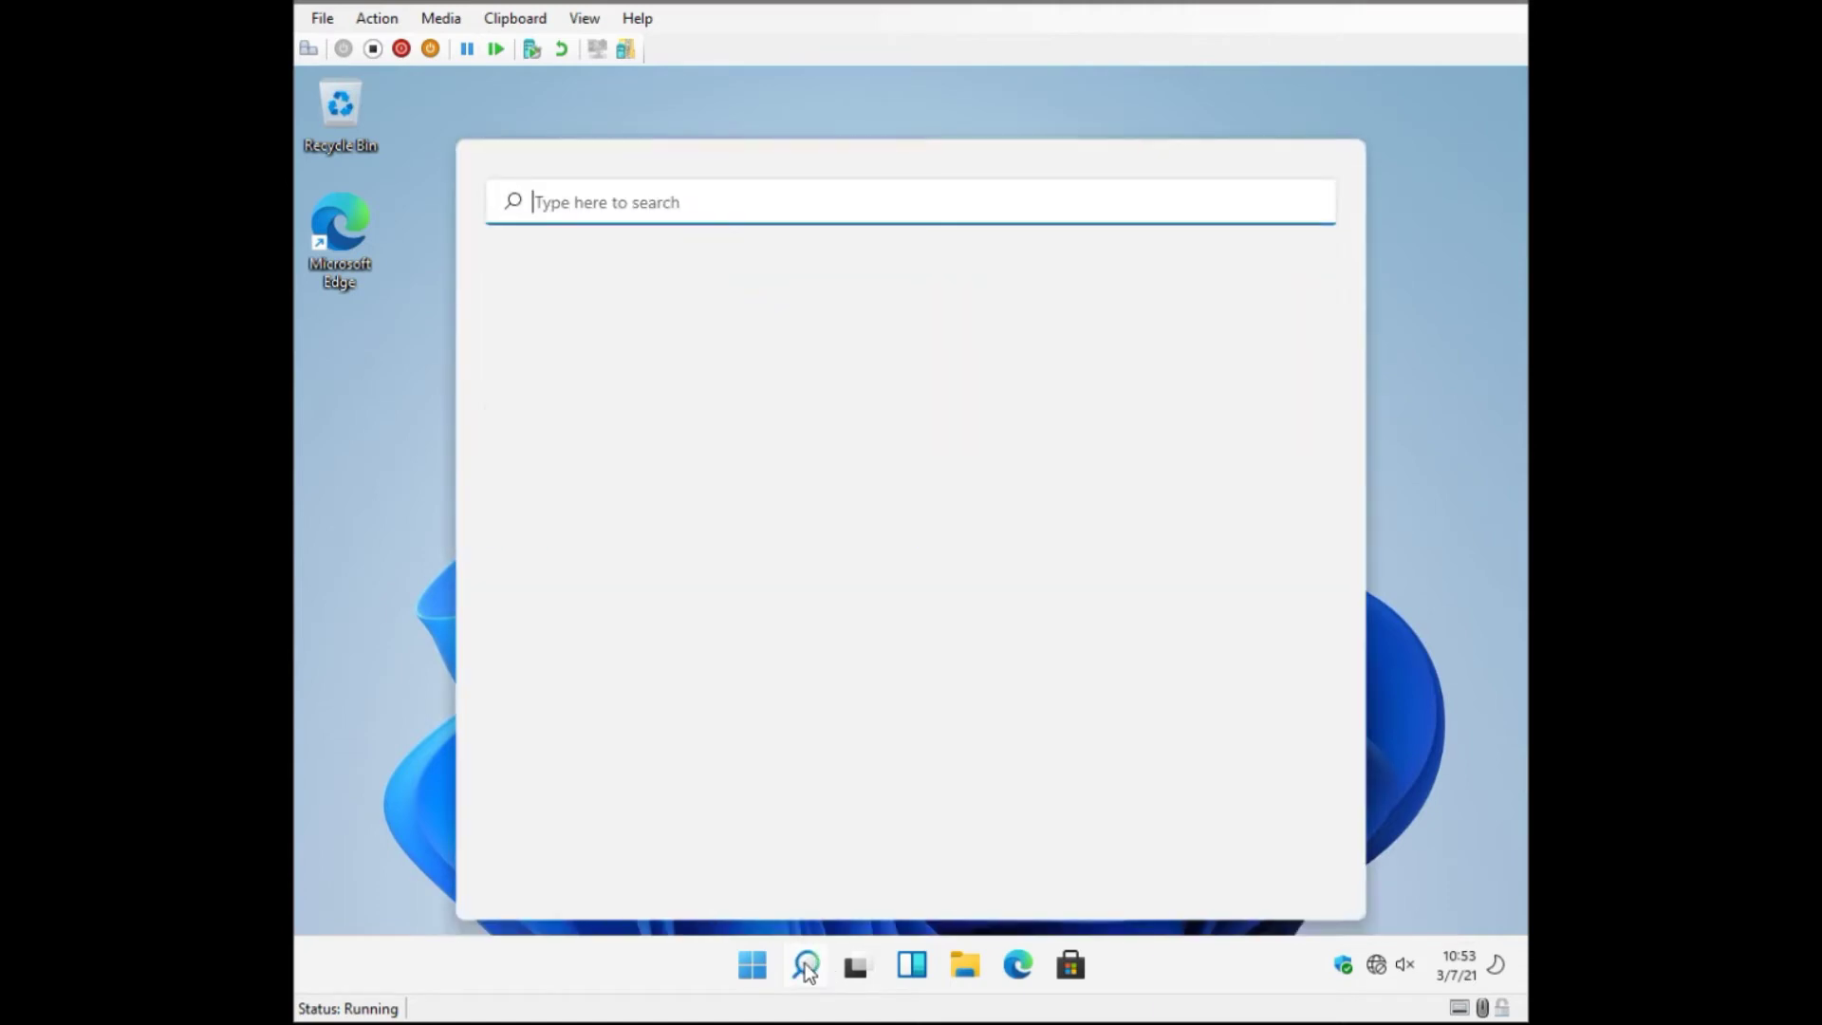
text(cmd)
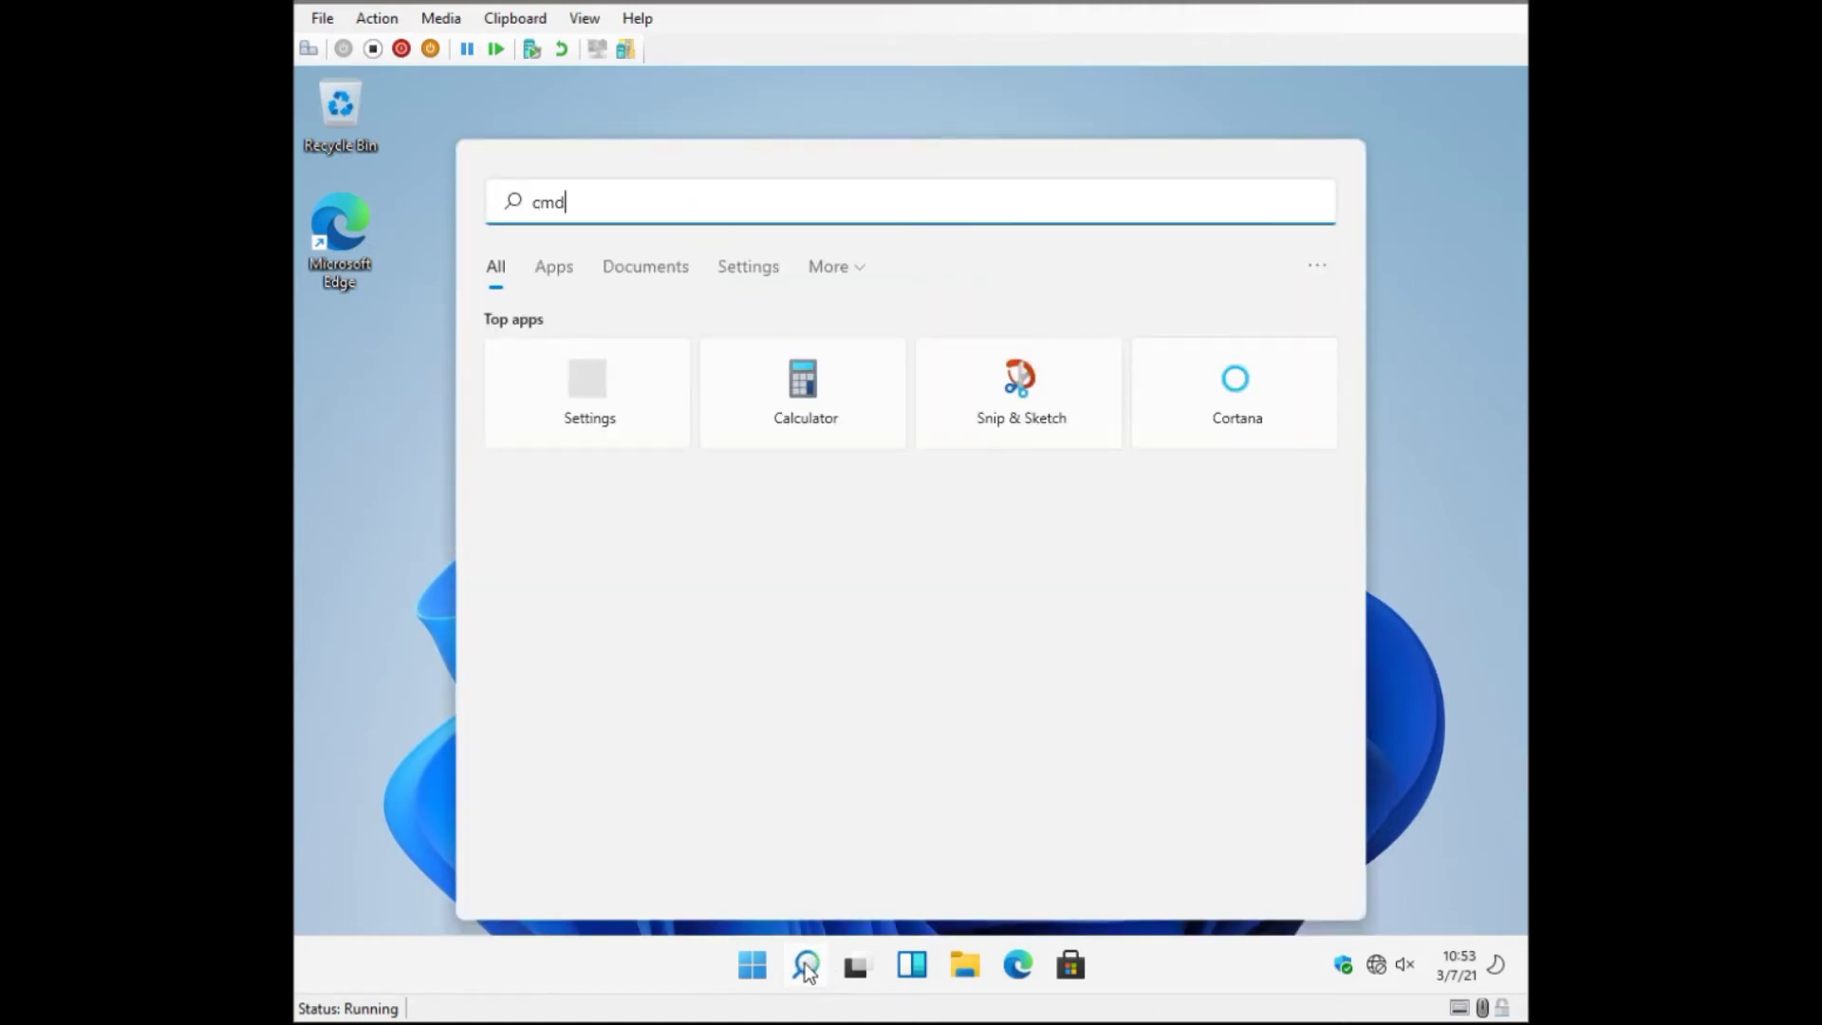
click(806, 965)
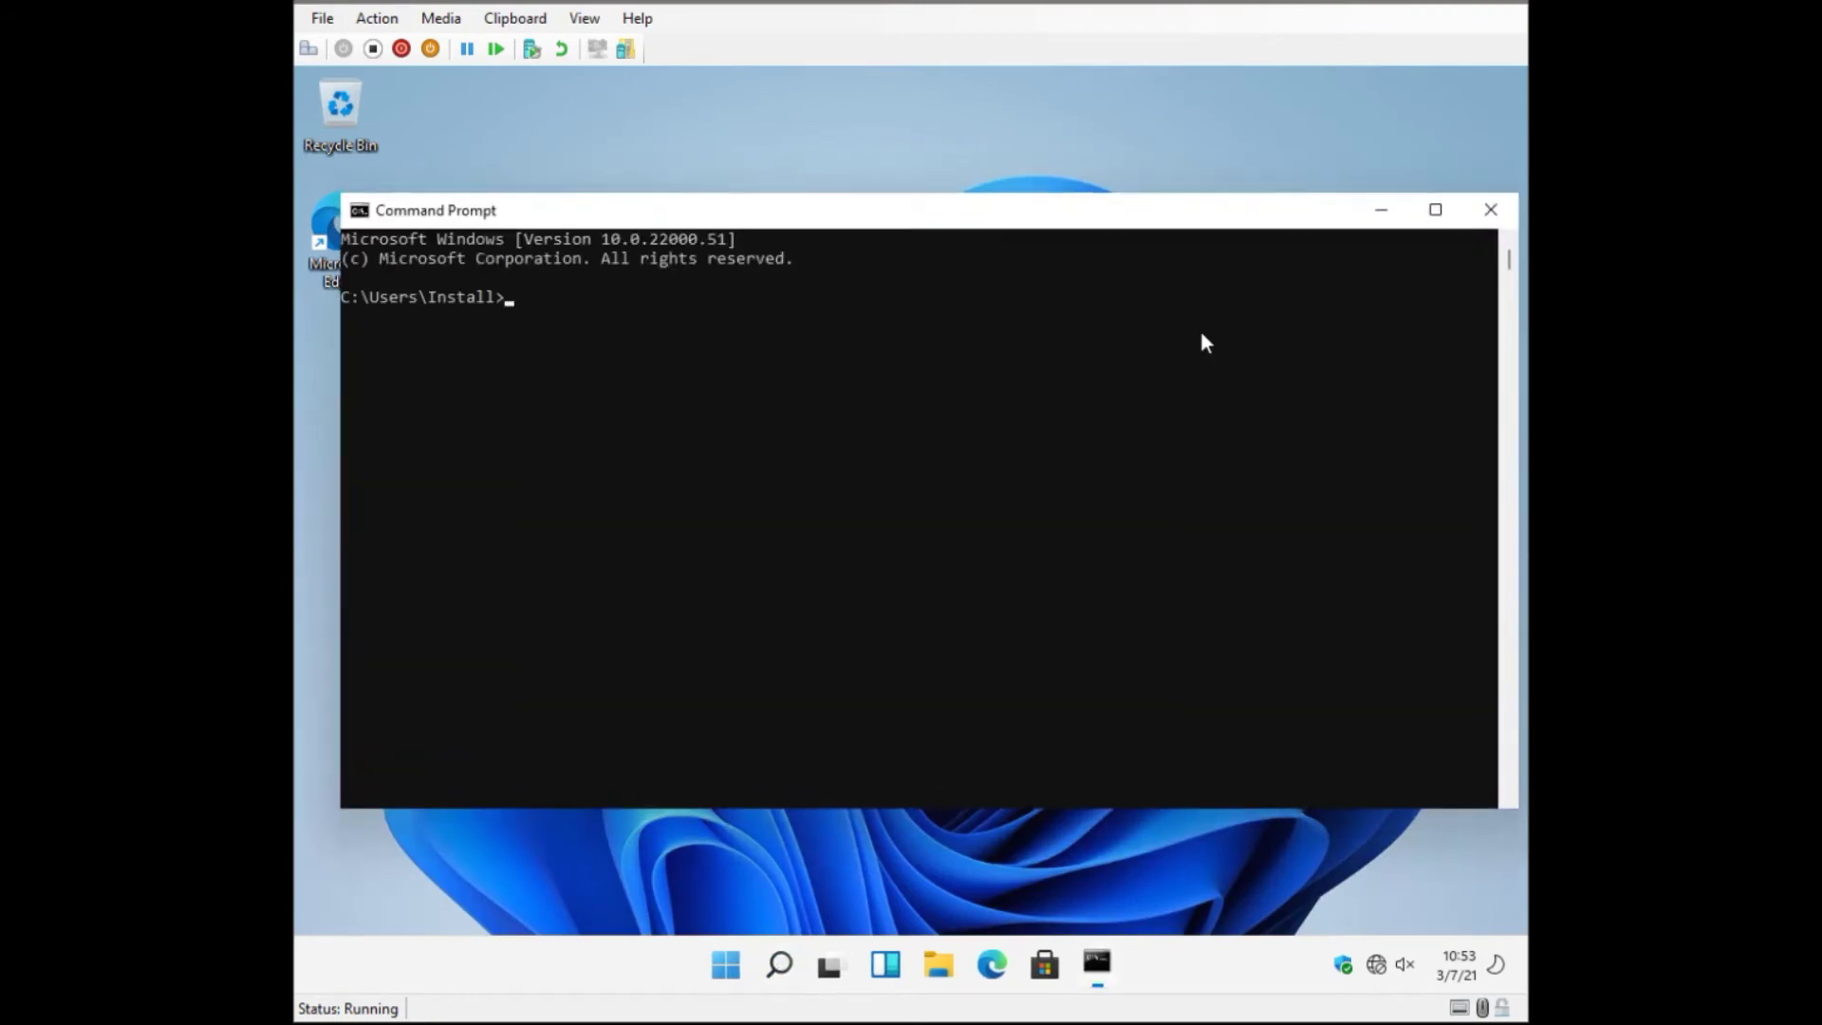
click(1078, 457)
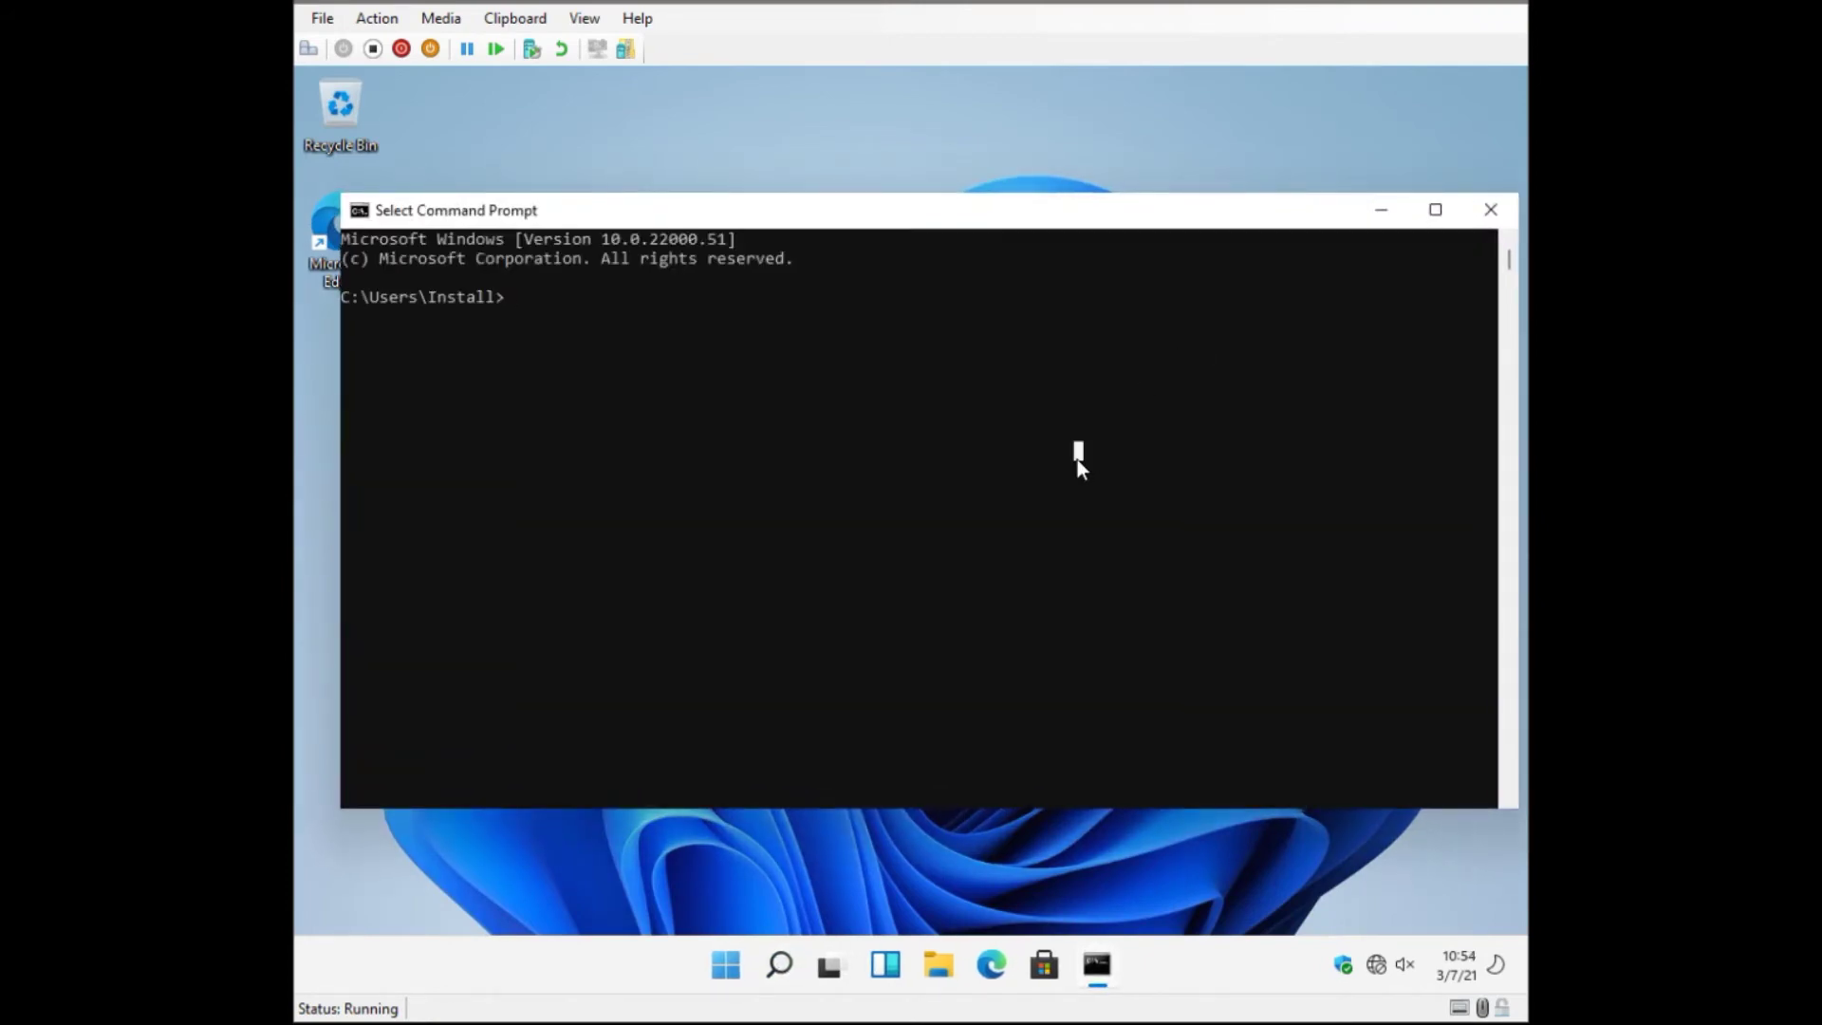
Ping google.com, showing the host cannot be found.
text(ping)
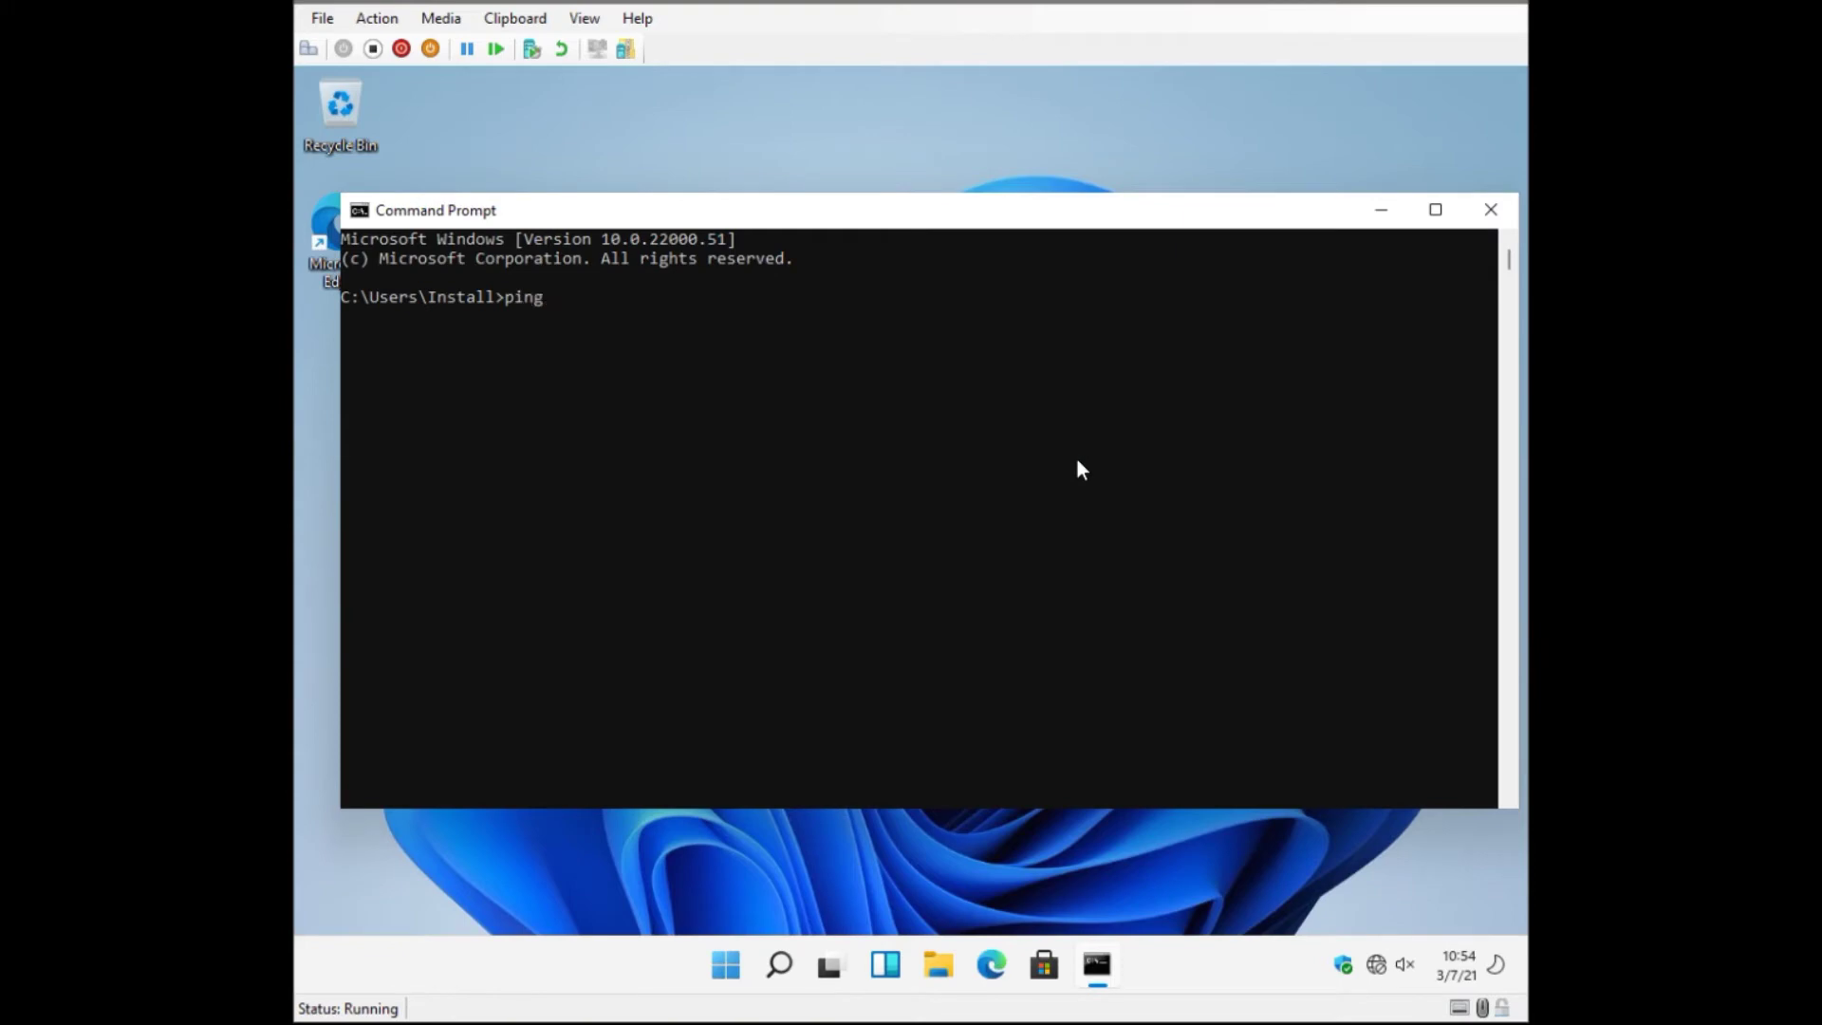
text( google.com)
key(Return)
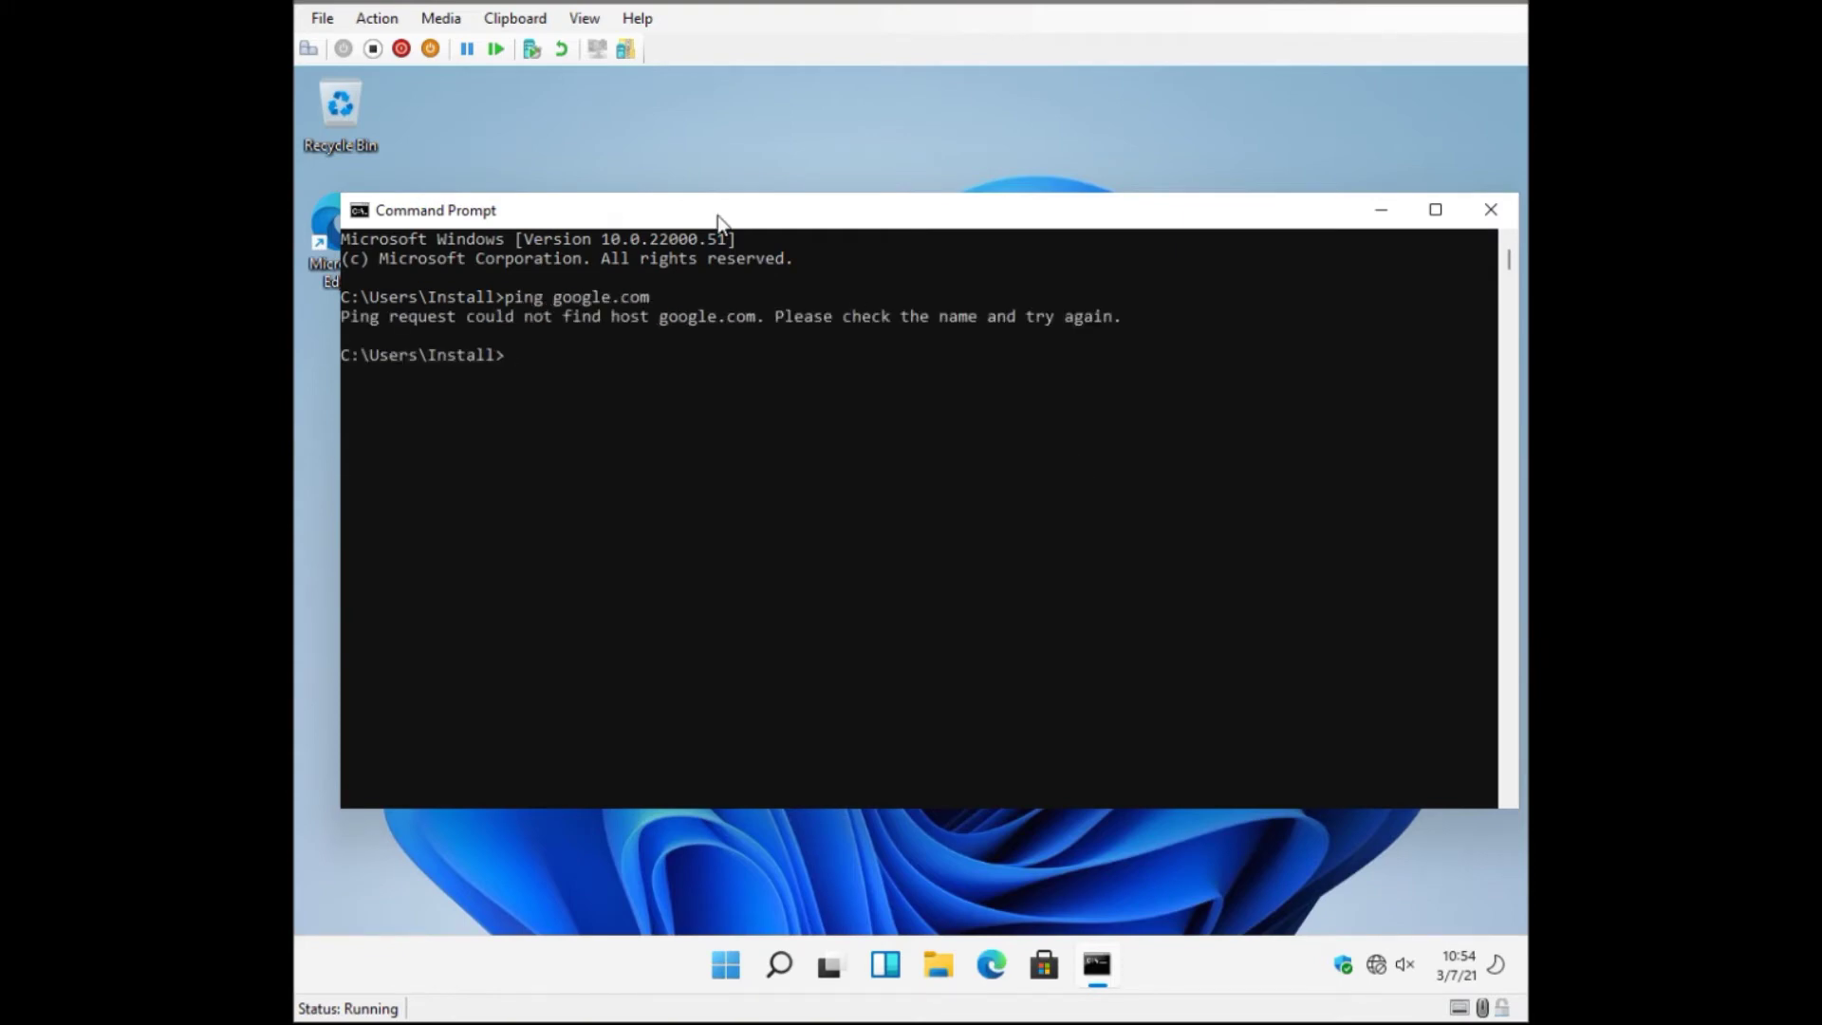
Move the console aside and run ipconfig, showing the Ethernet adapter media disconnected.
drag(719, 222, 831, 139)
drag(917, 471, 918, 477)
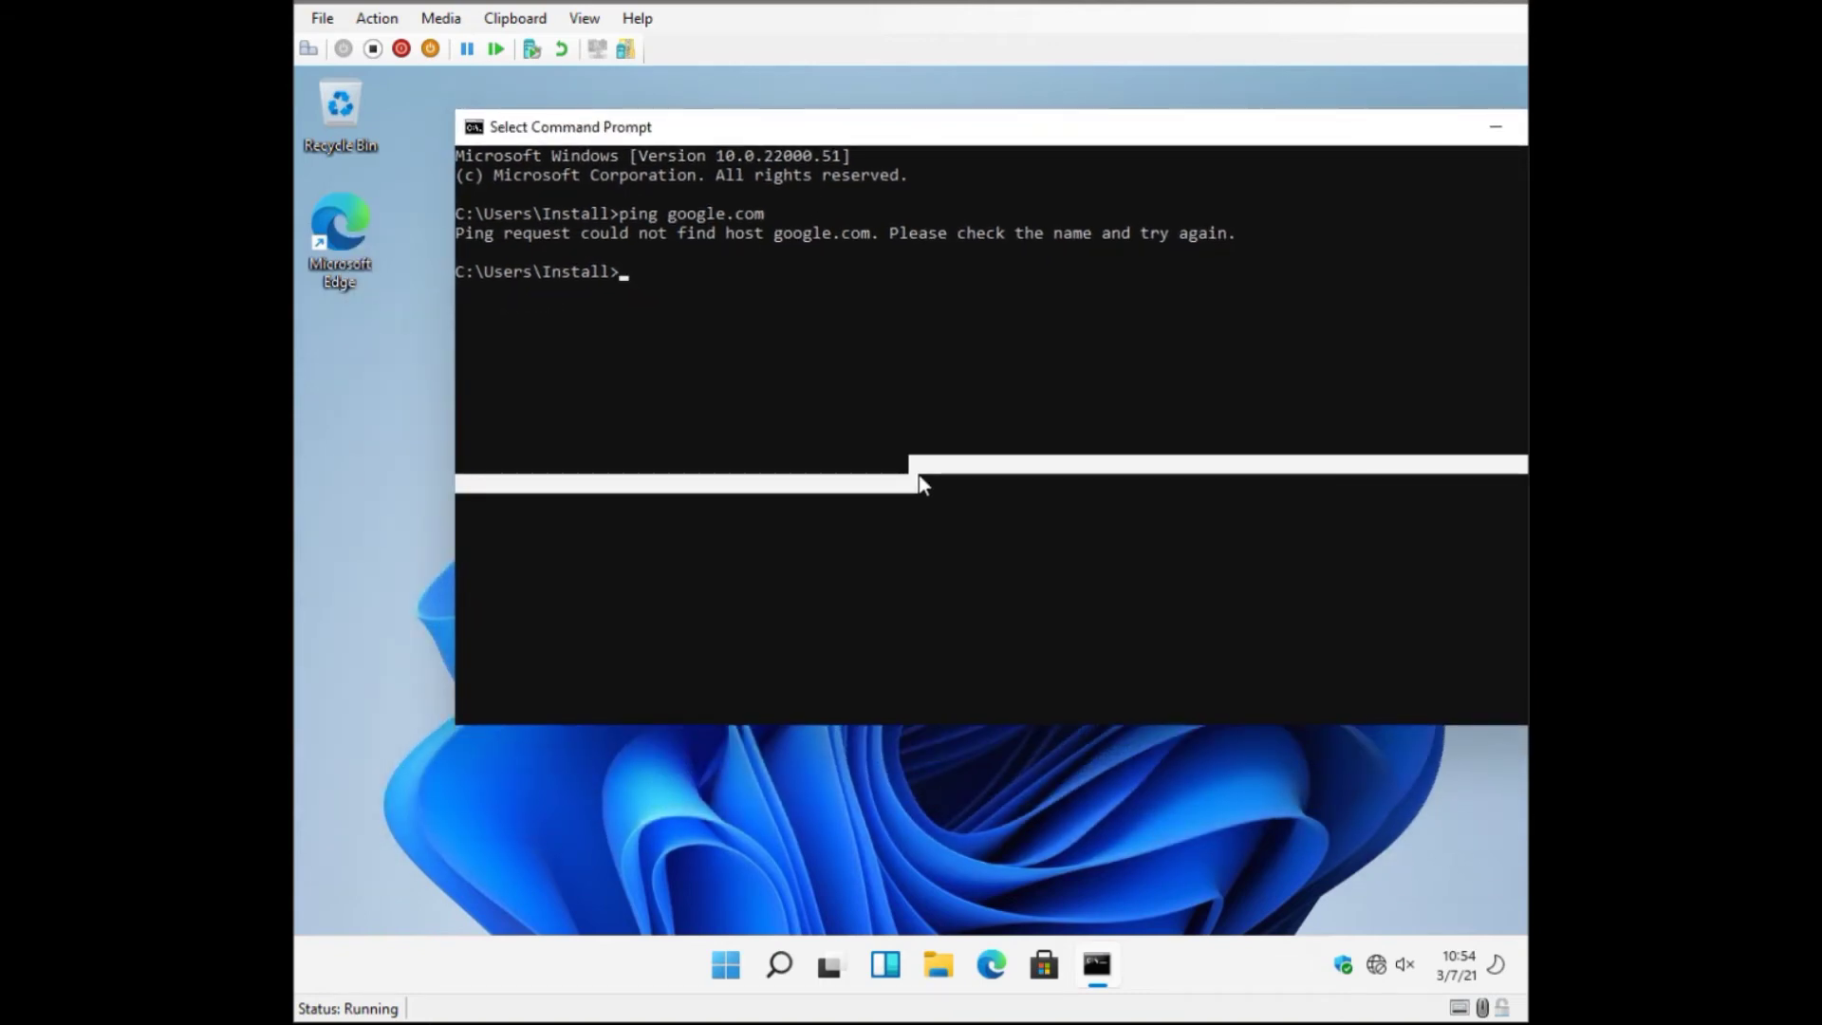
click(662, 390)
text(ipc)
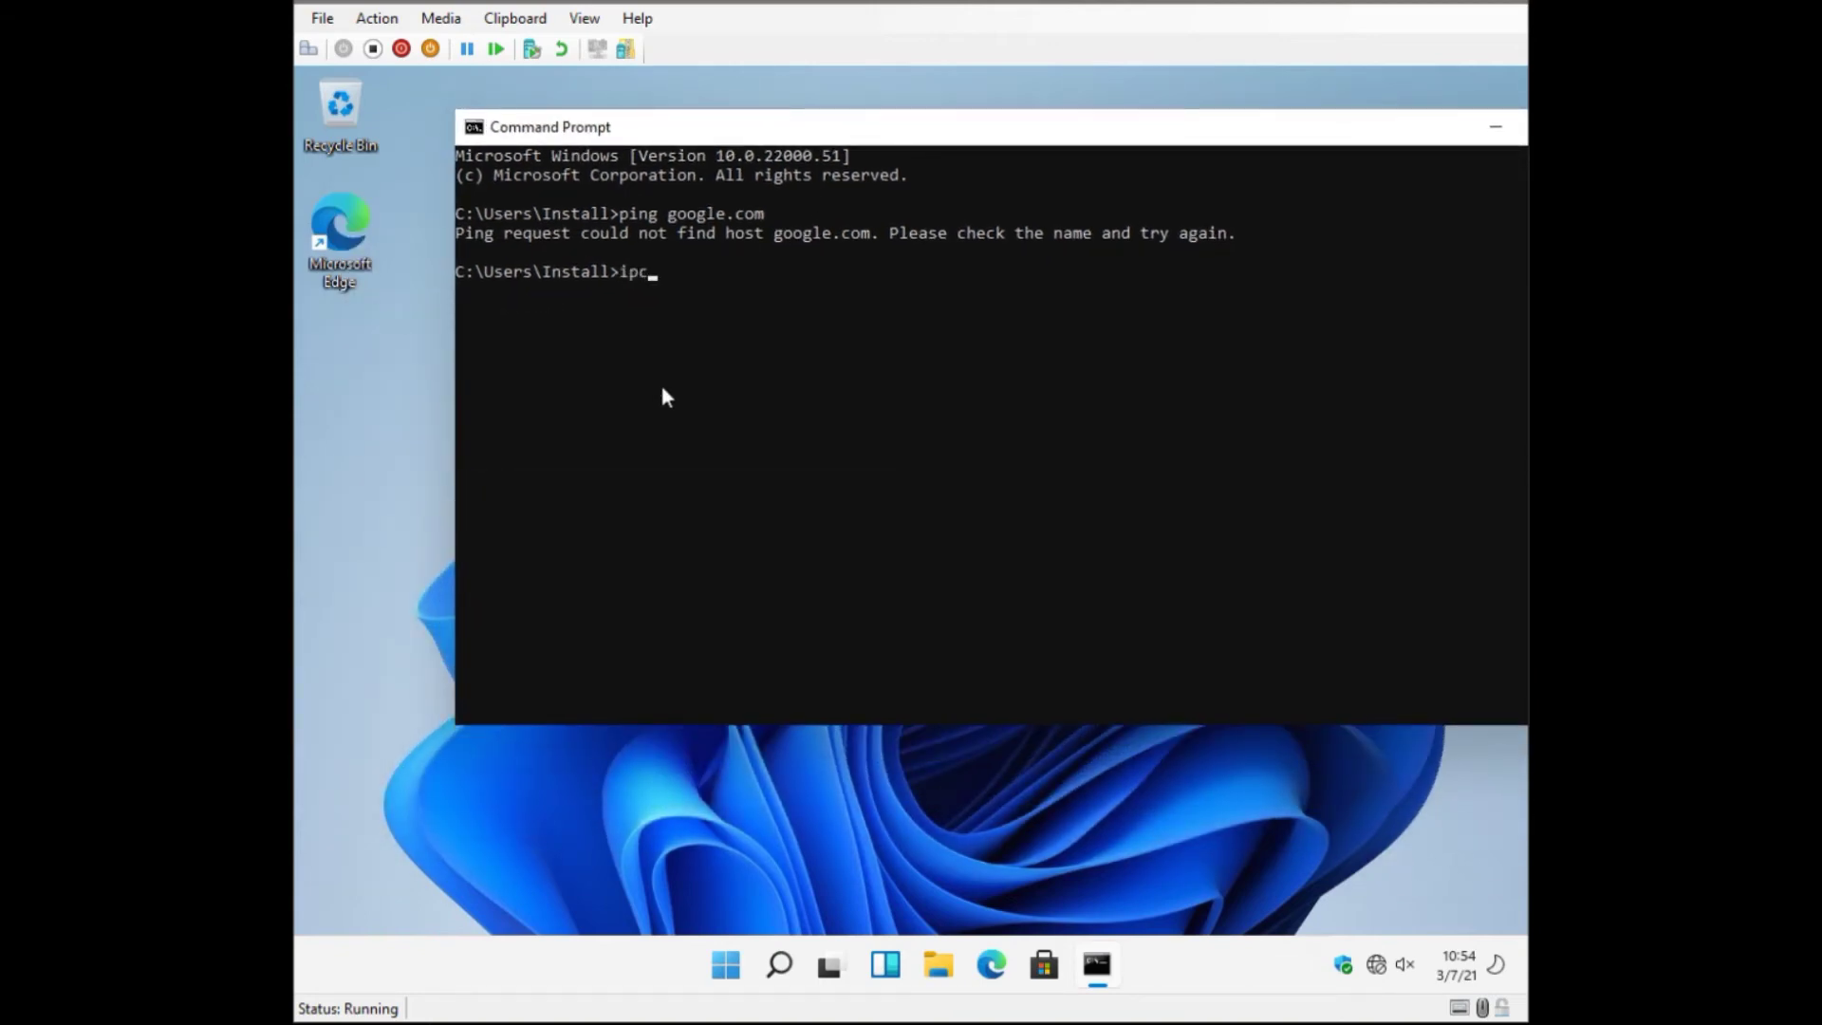
text(onfig)
key(Return)
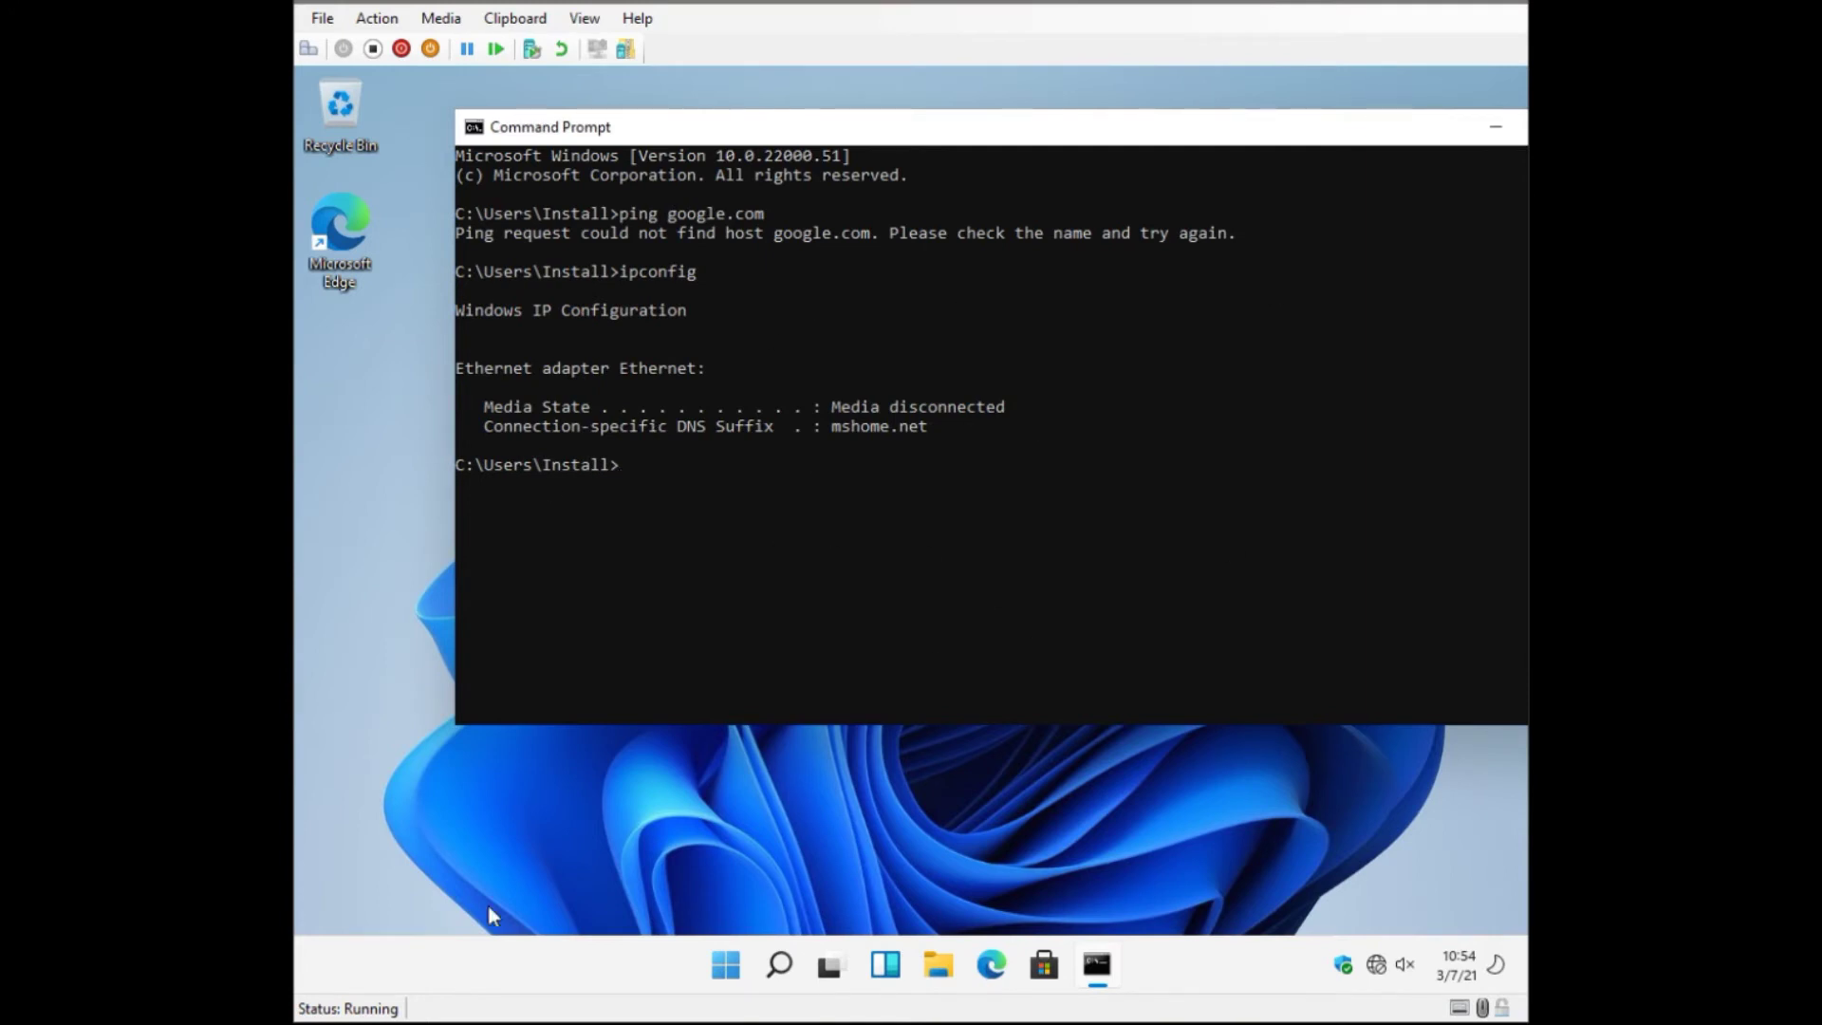
Launch Notepad from search and move it to uncover the command output.
click(776, 964)
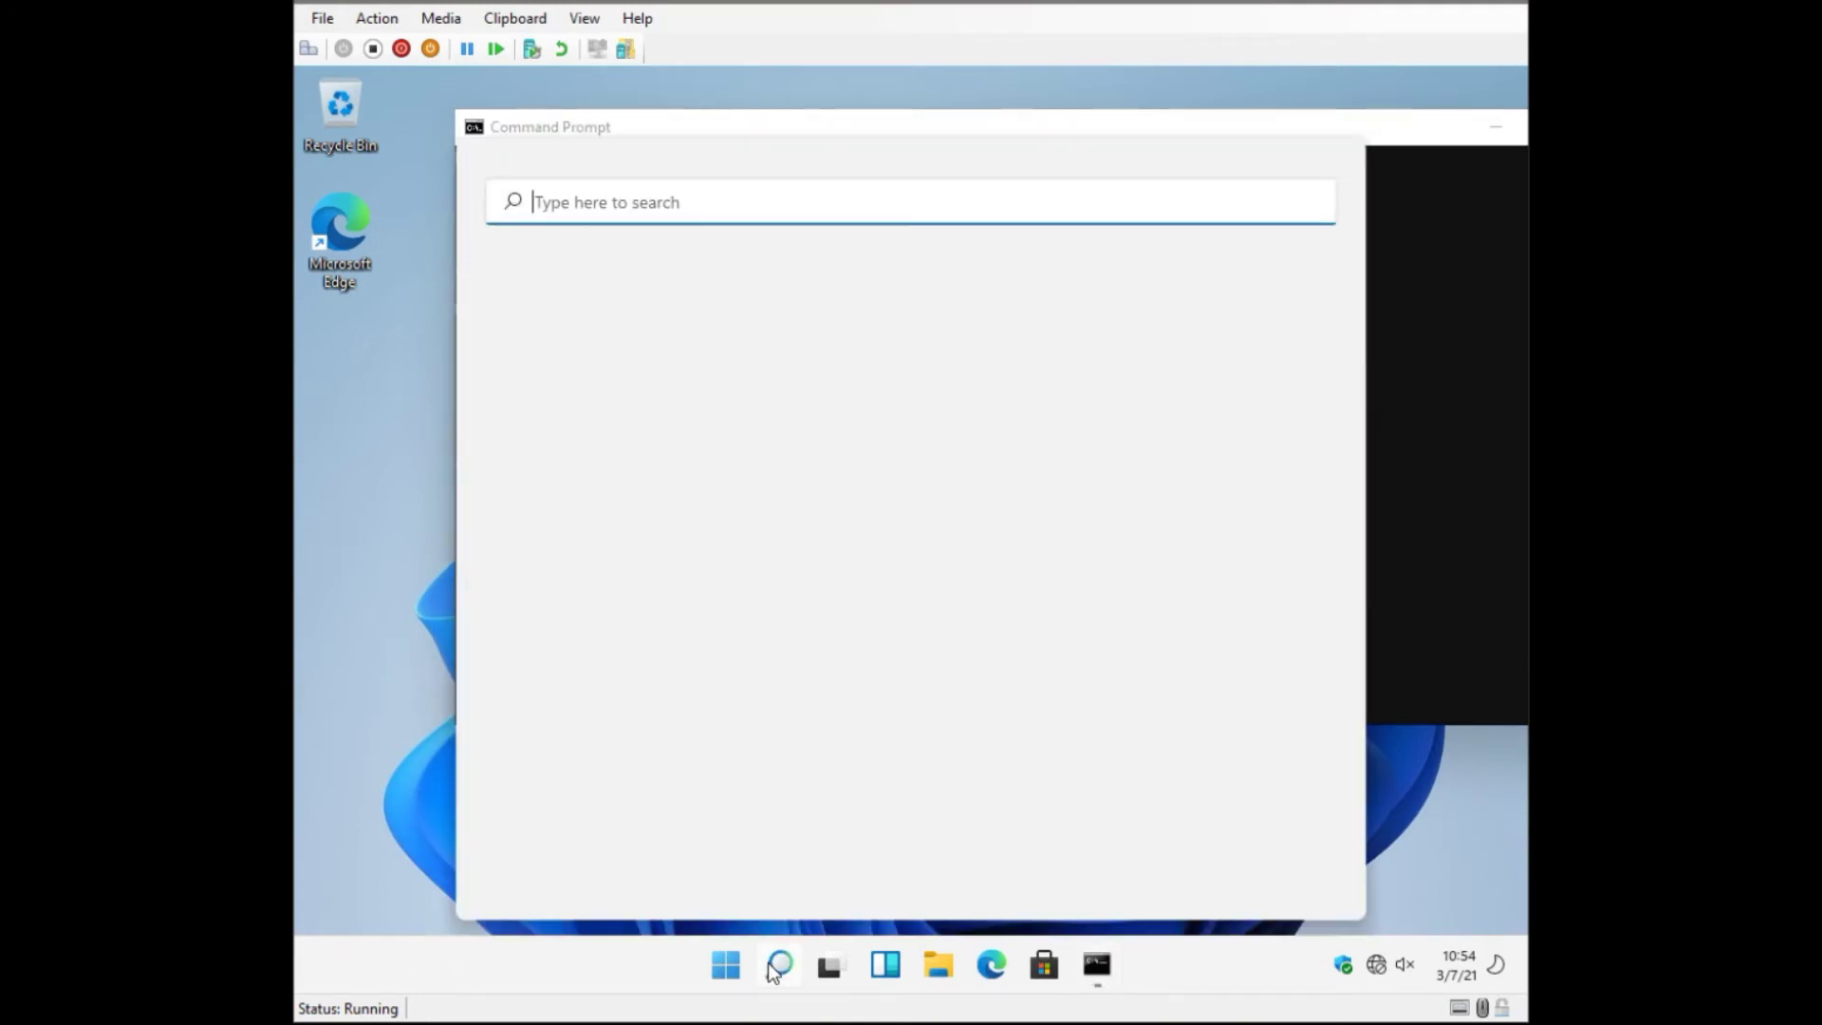
text(notepad)
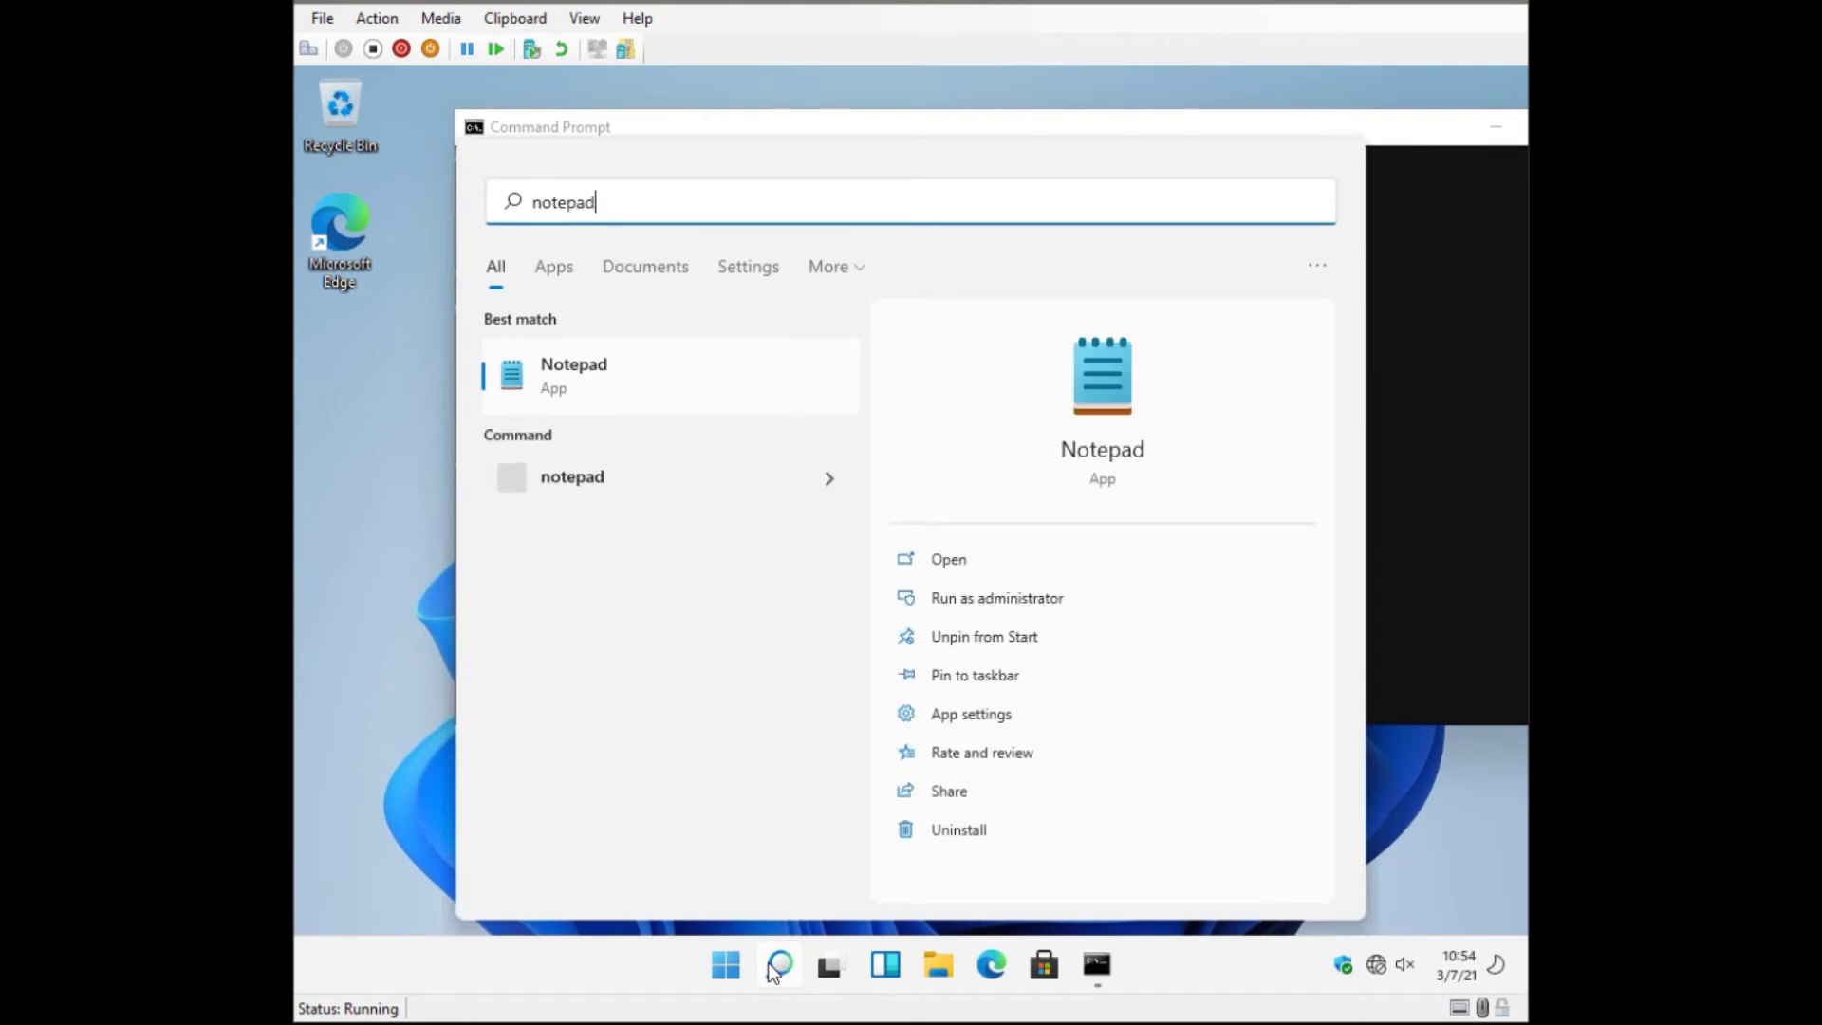
click(778, 964)
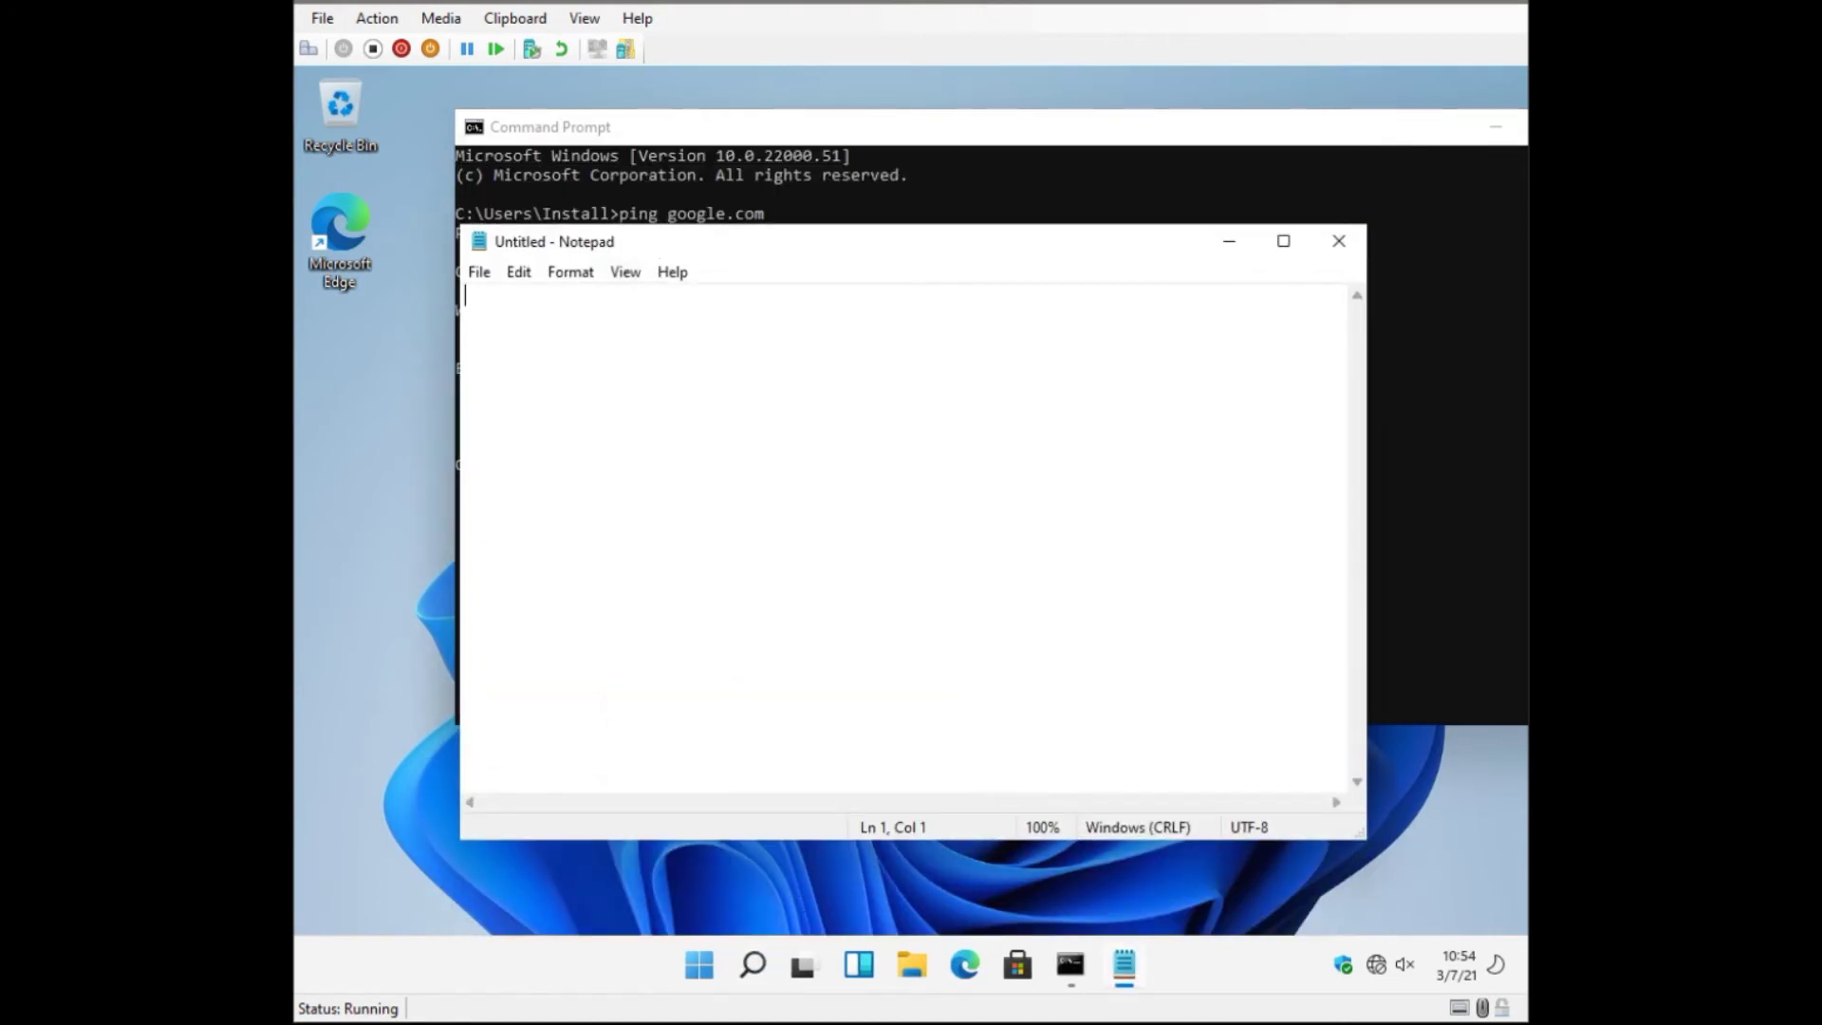
drag(641, 243, 1019, 353)
Type the four-line note about installing Windows 11 offline, then select all text.
text(This video )
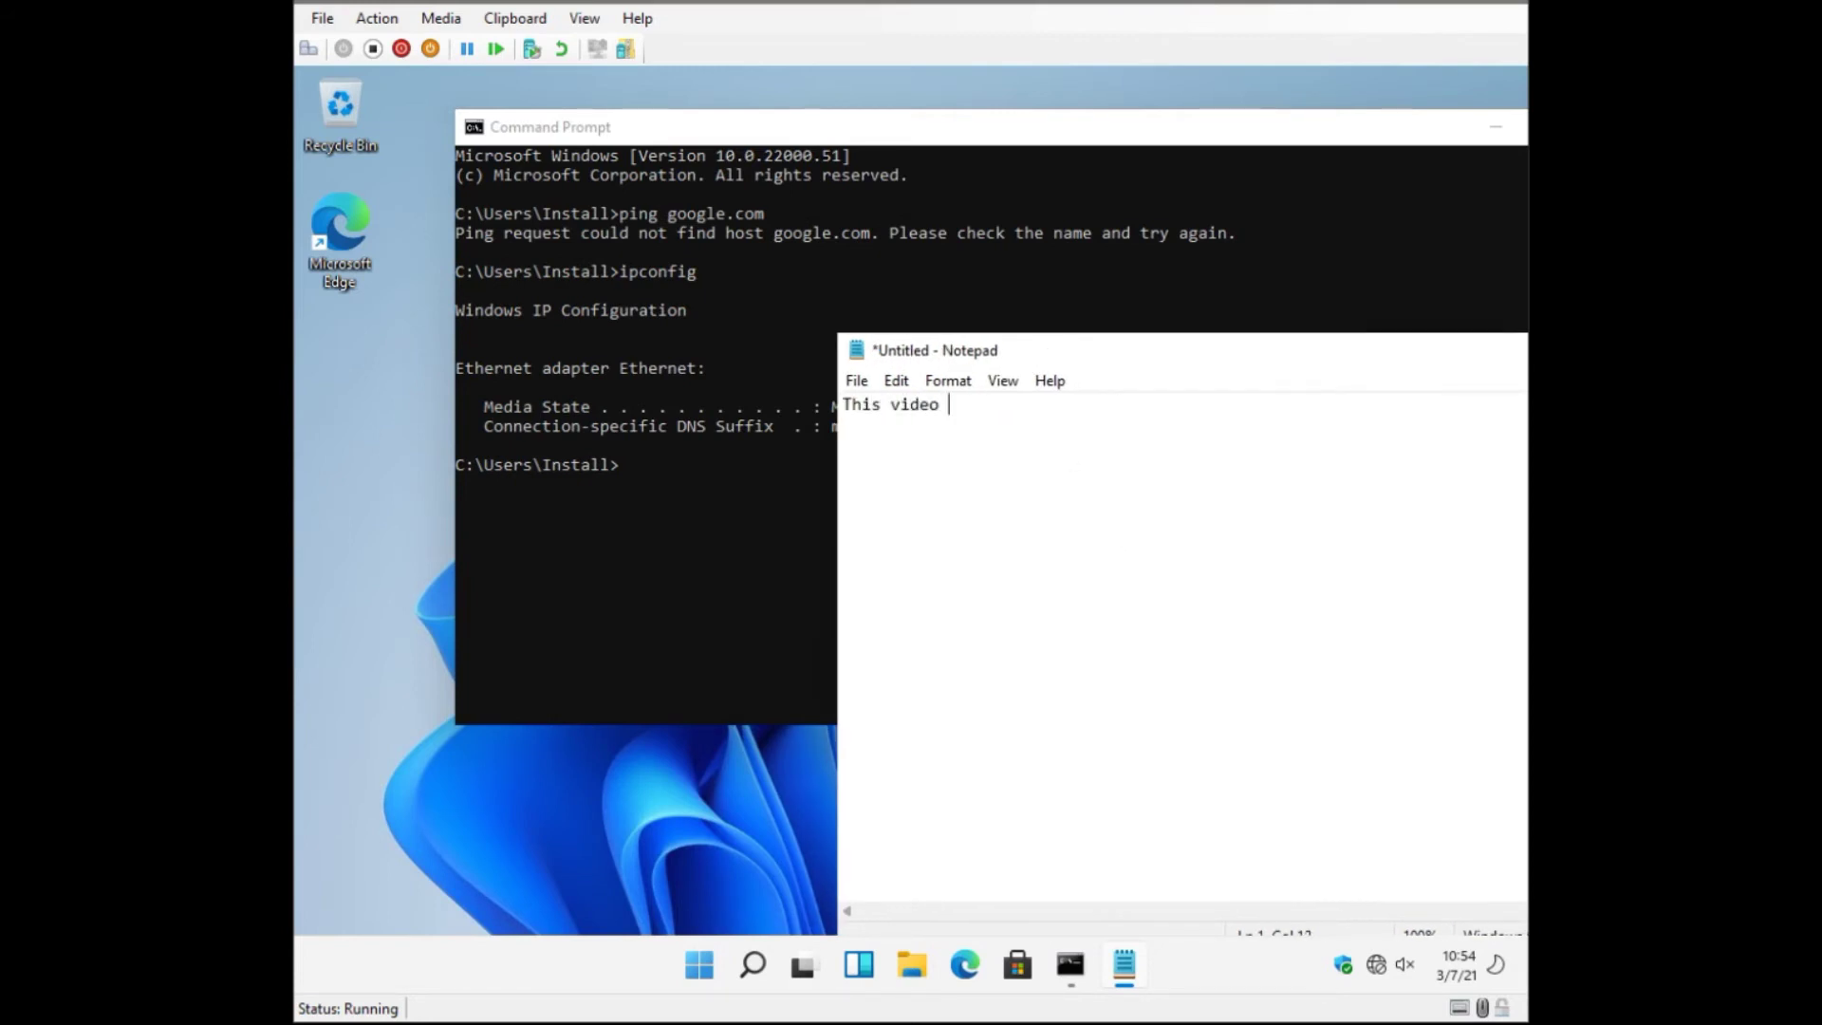
text(is to show)
key(Return)
text(You can install)
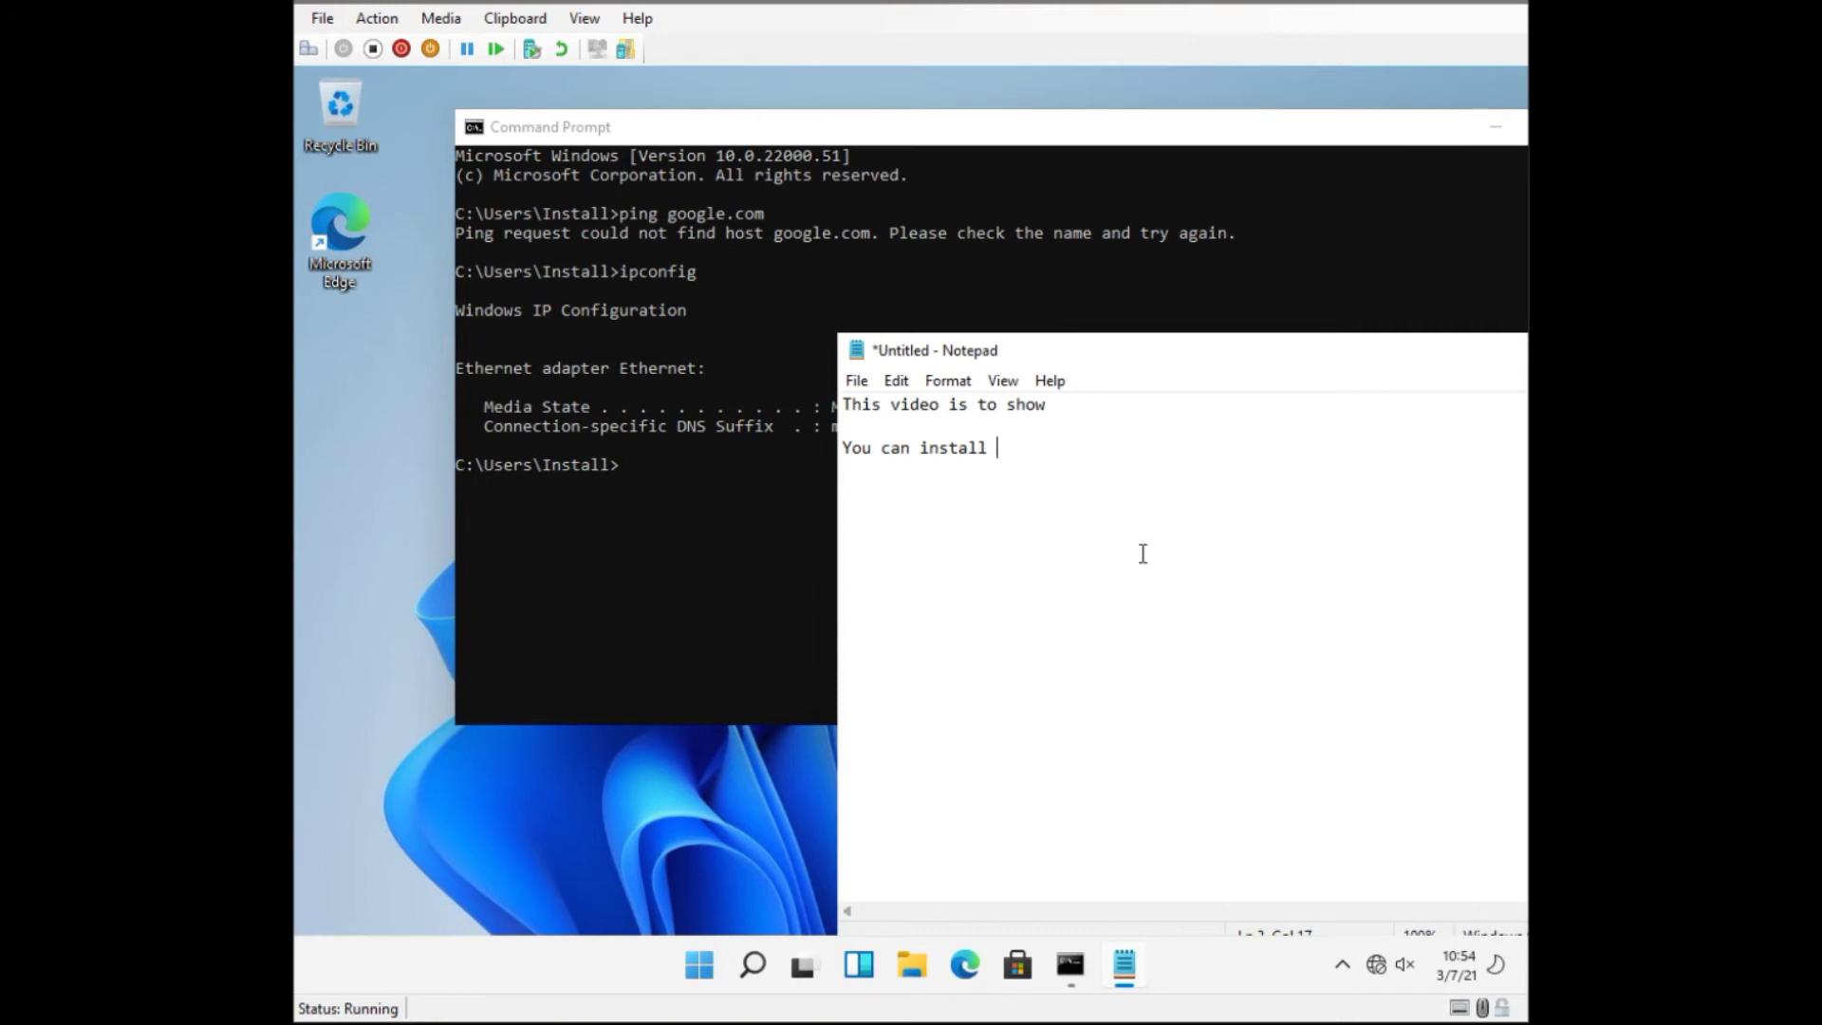
text( Windows 11 with no internet)
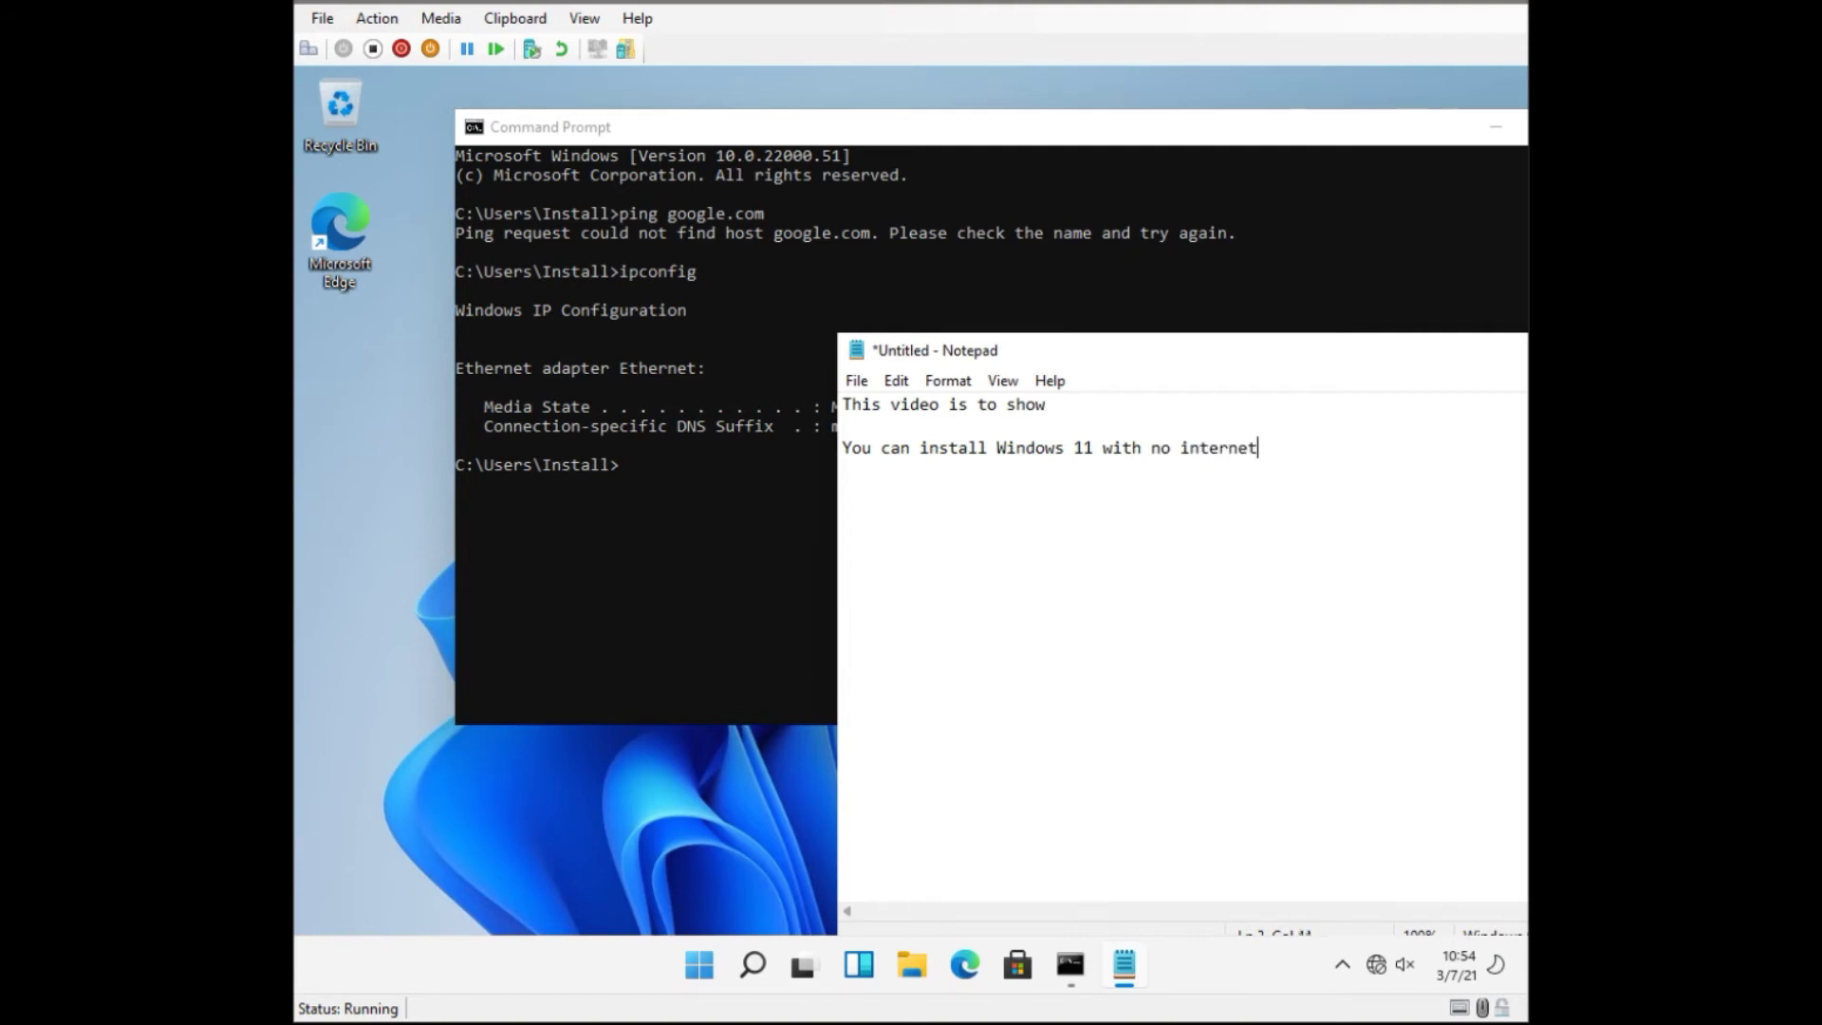
key(Return)
key(Return)
text(You only need inter)
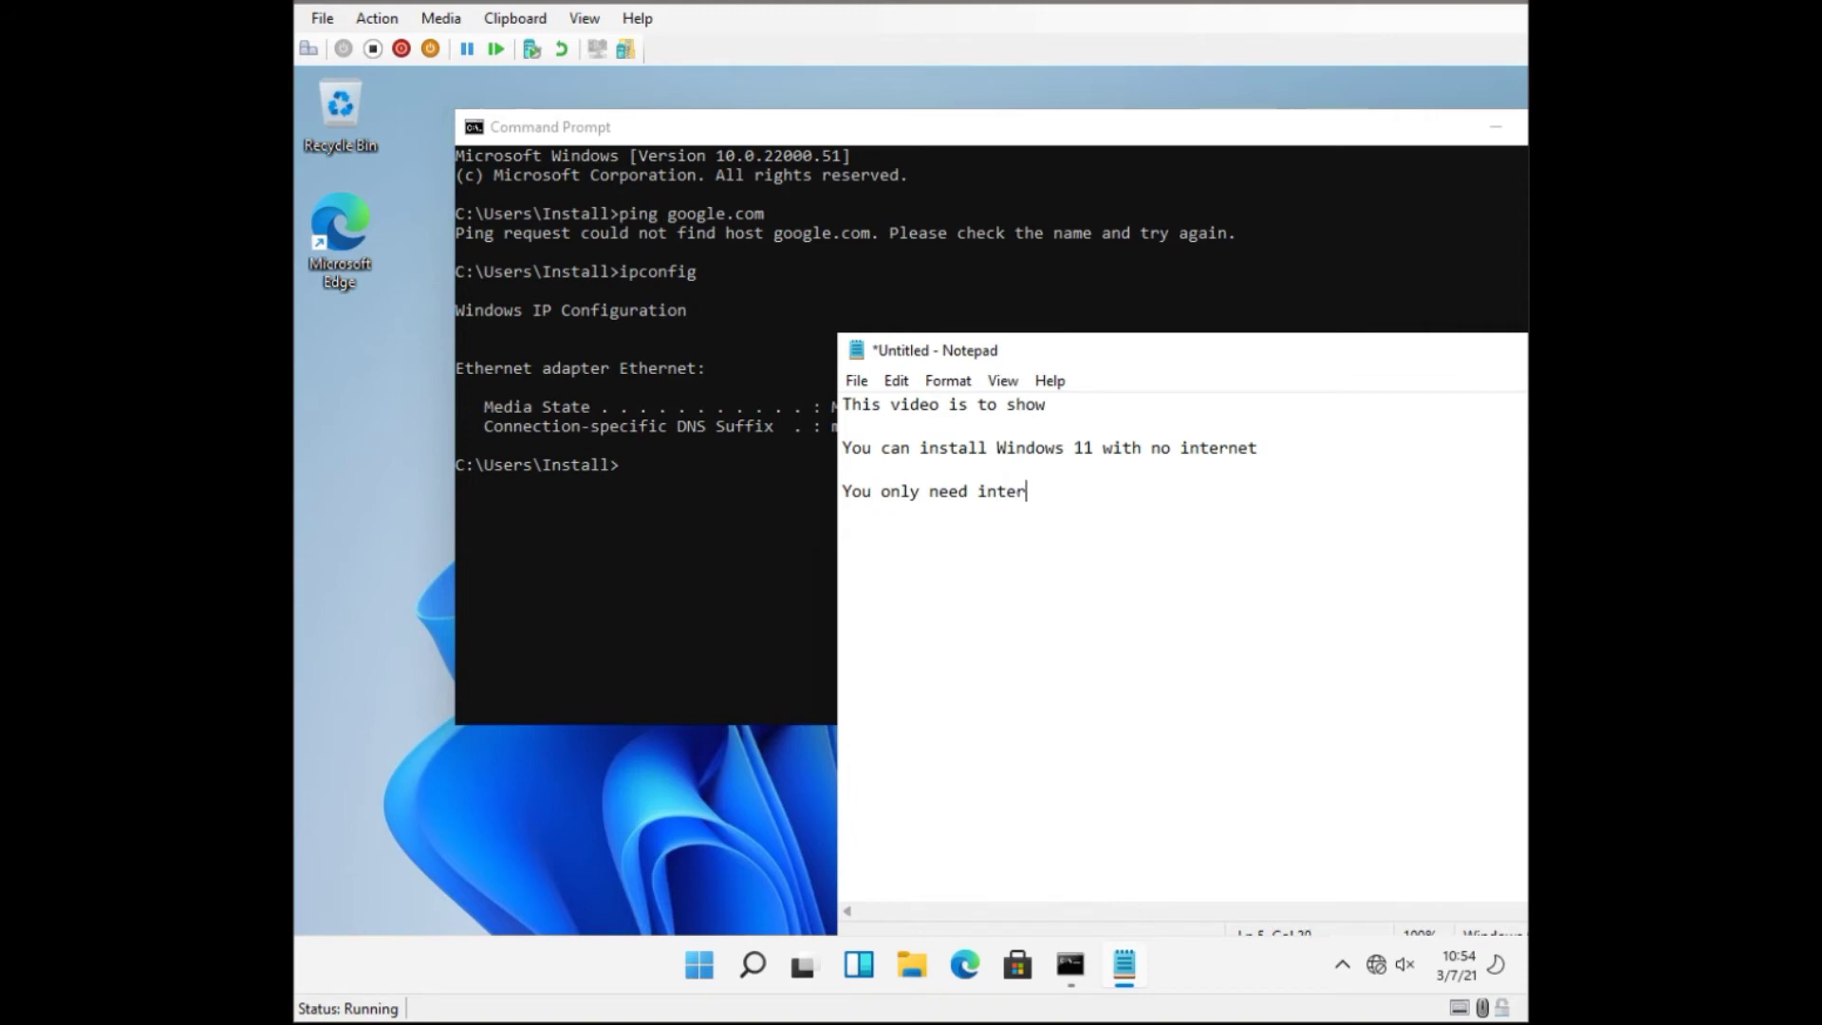
text(net for updates)
key(Return)
key(Return)
text(You)
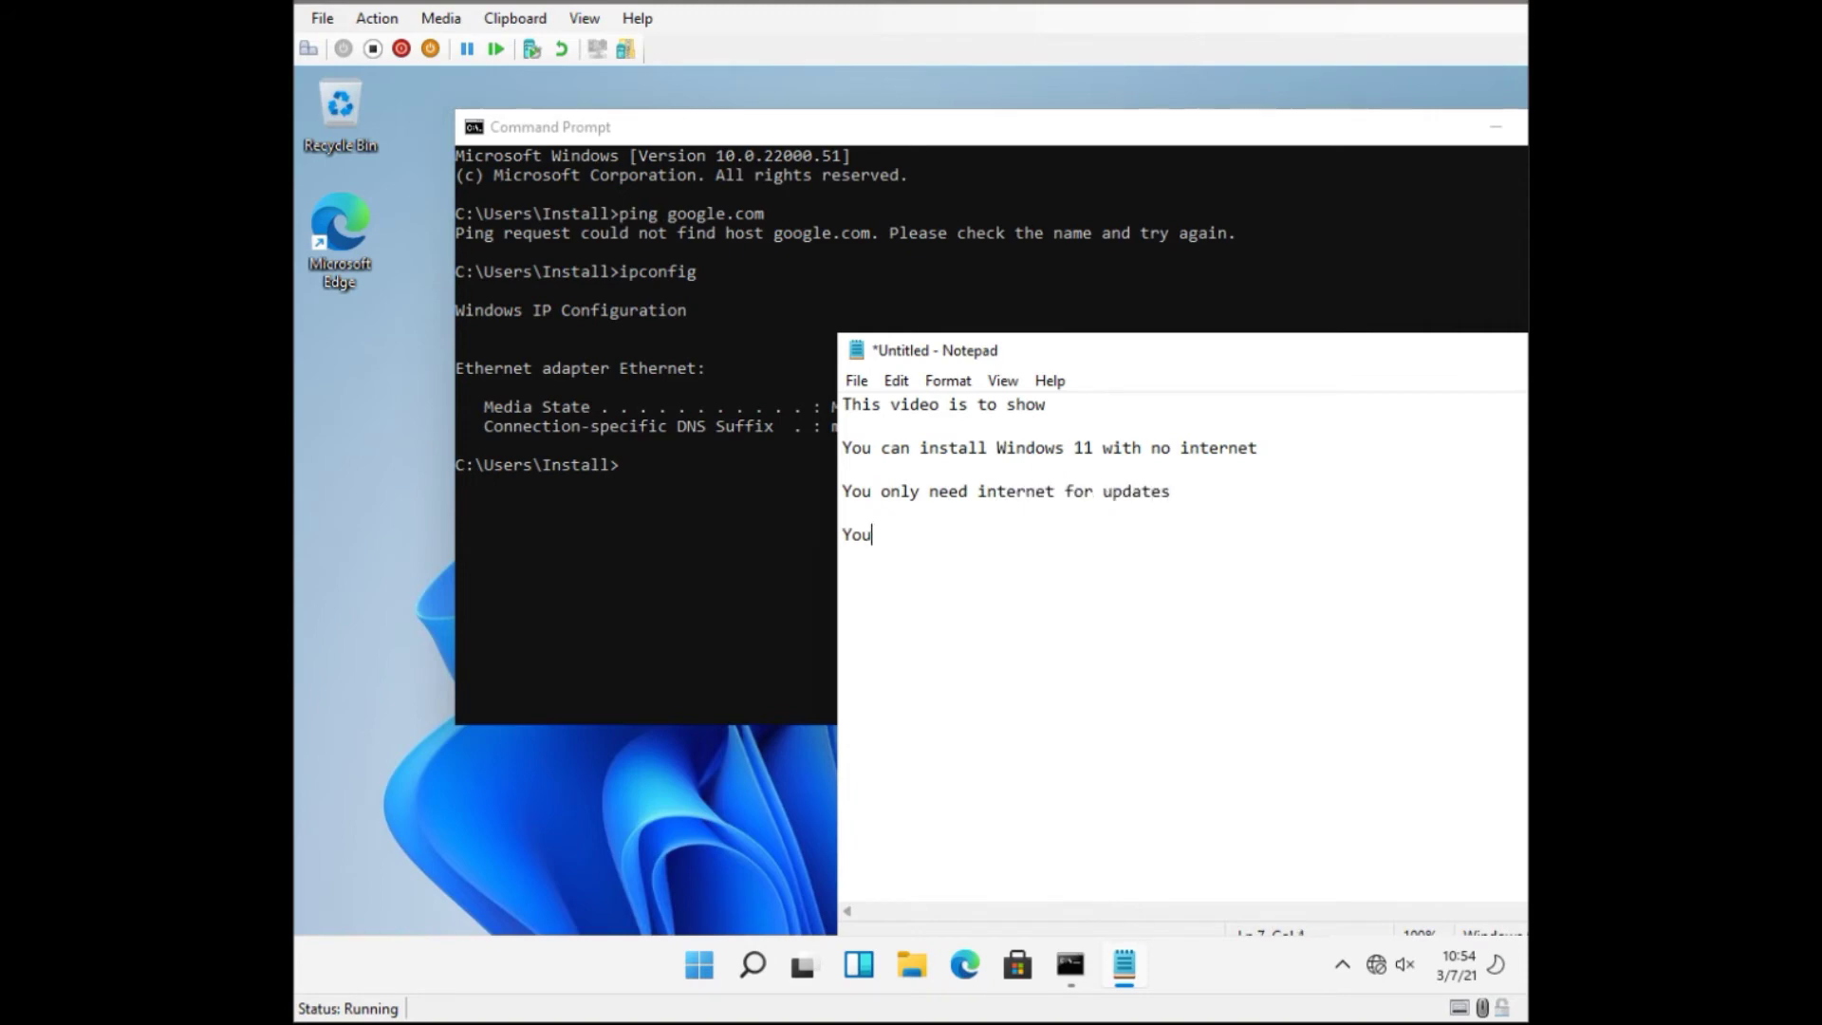
text( can then disconnect from t)
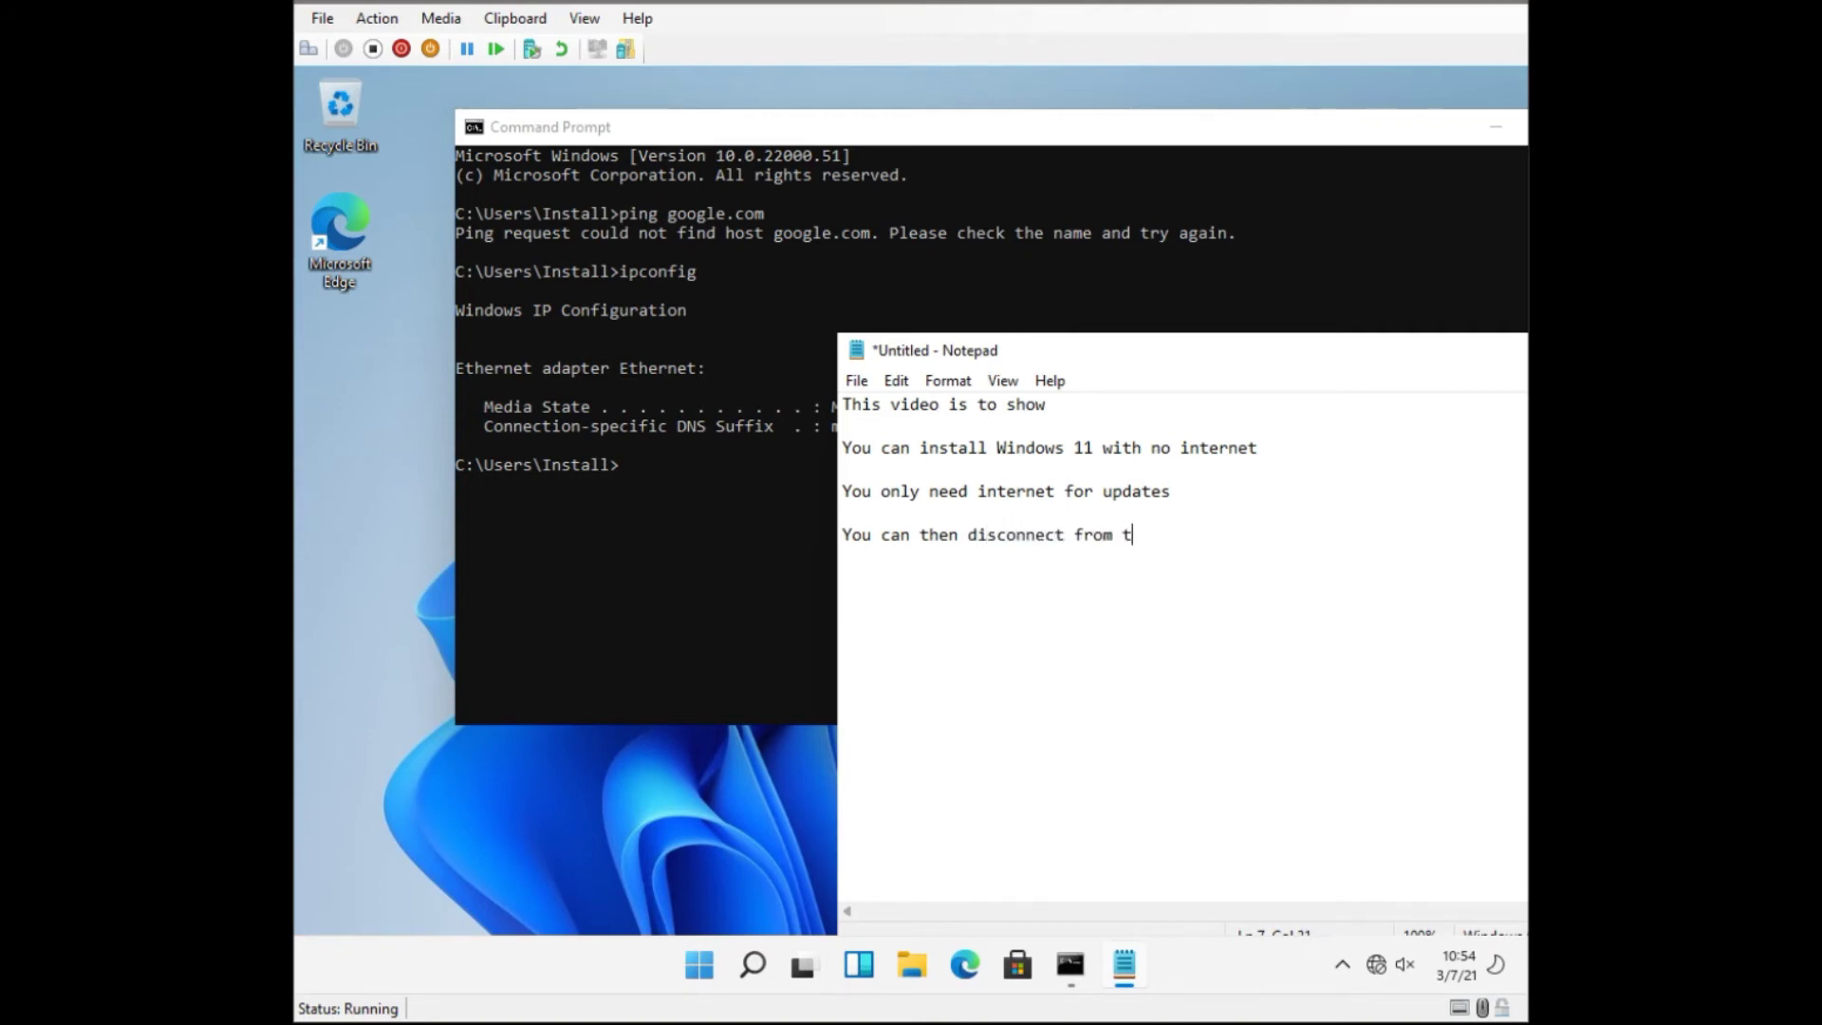
text(he internet and create a lo)
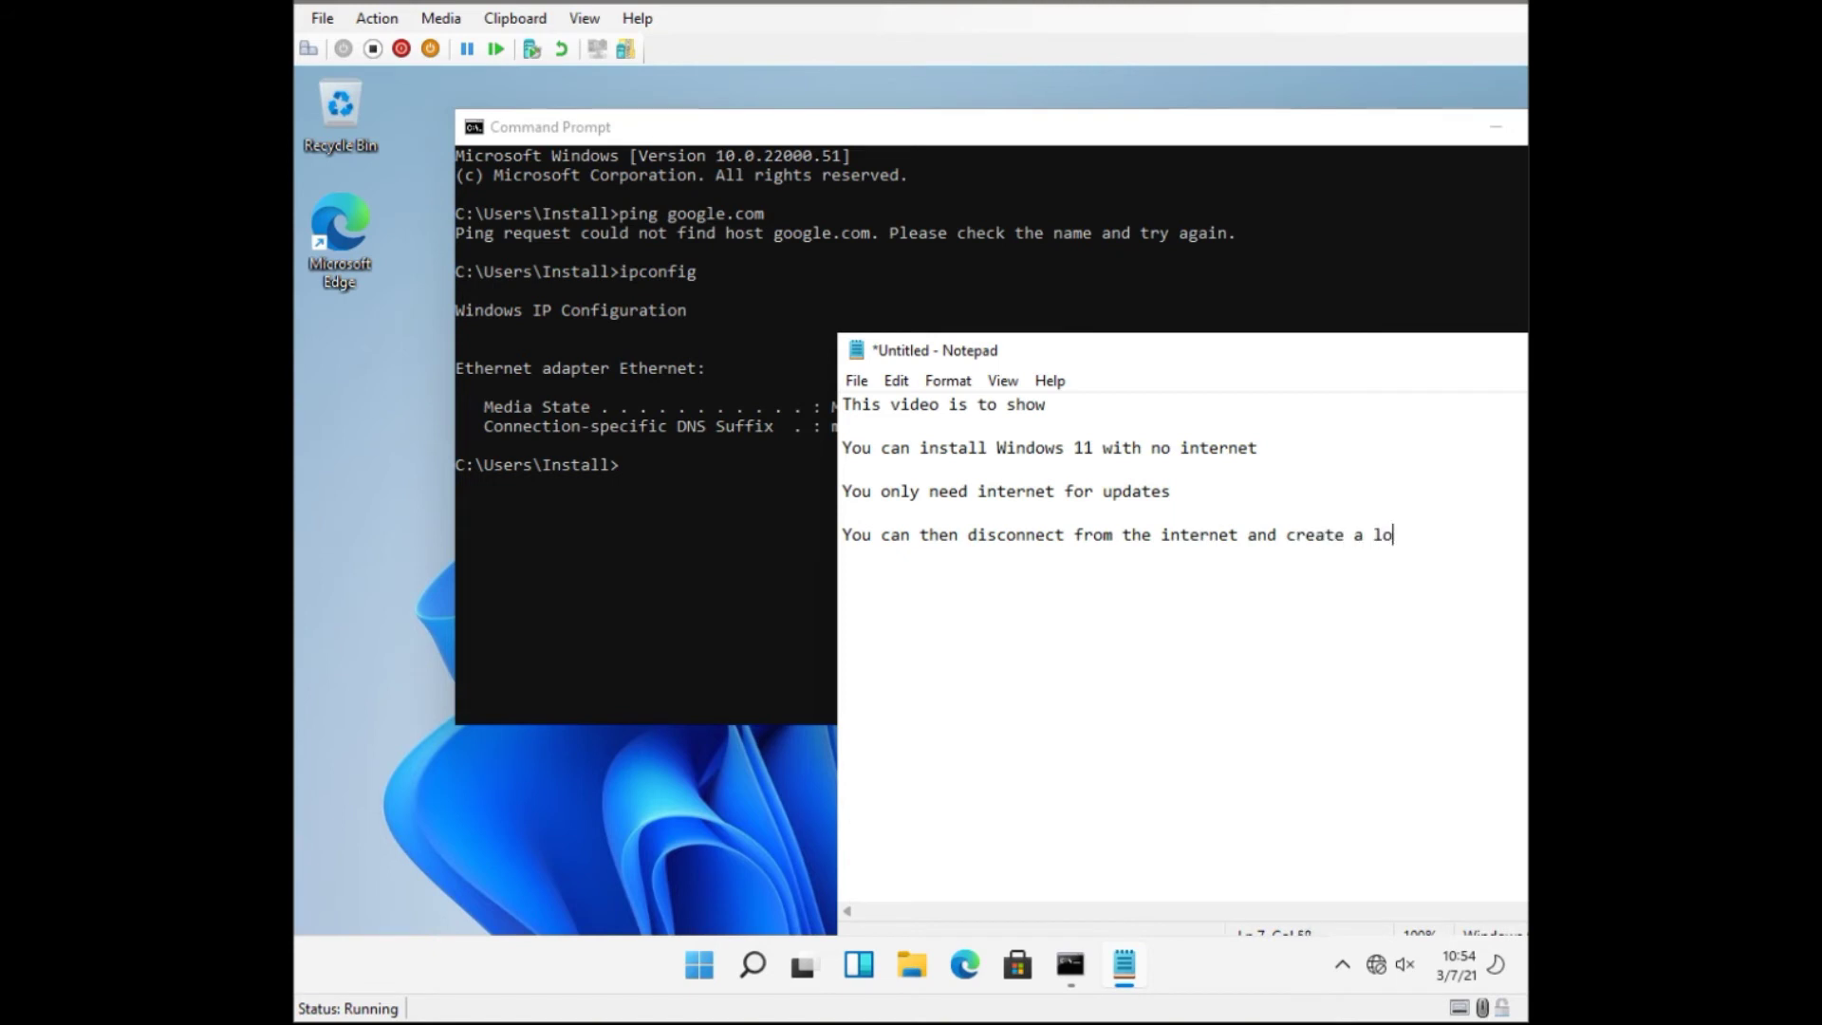
text(cal user accou)
drag(1321, 362, 1137, 364)
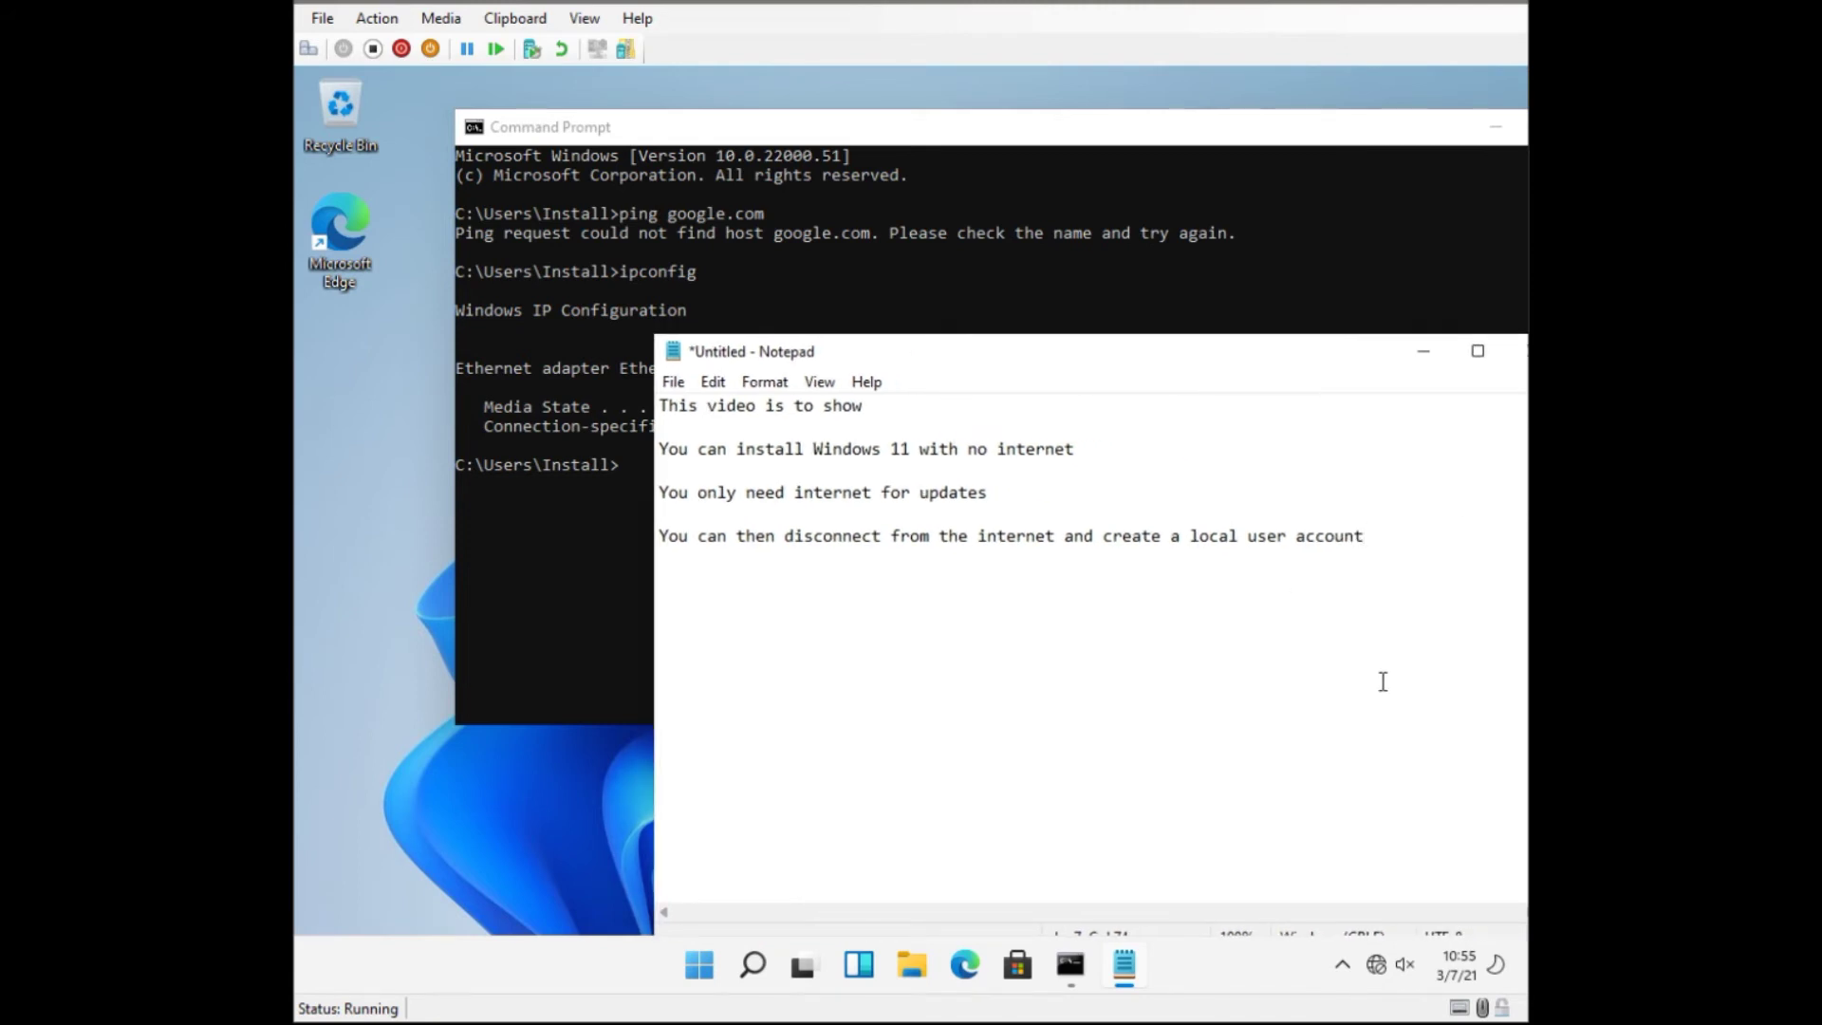
drag(1393, 536, 550, 413)
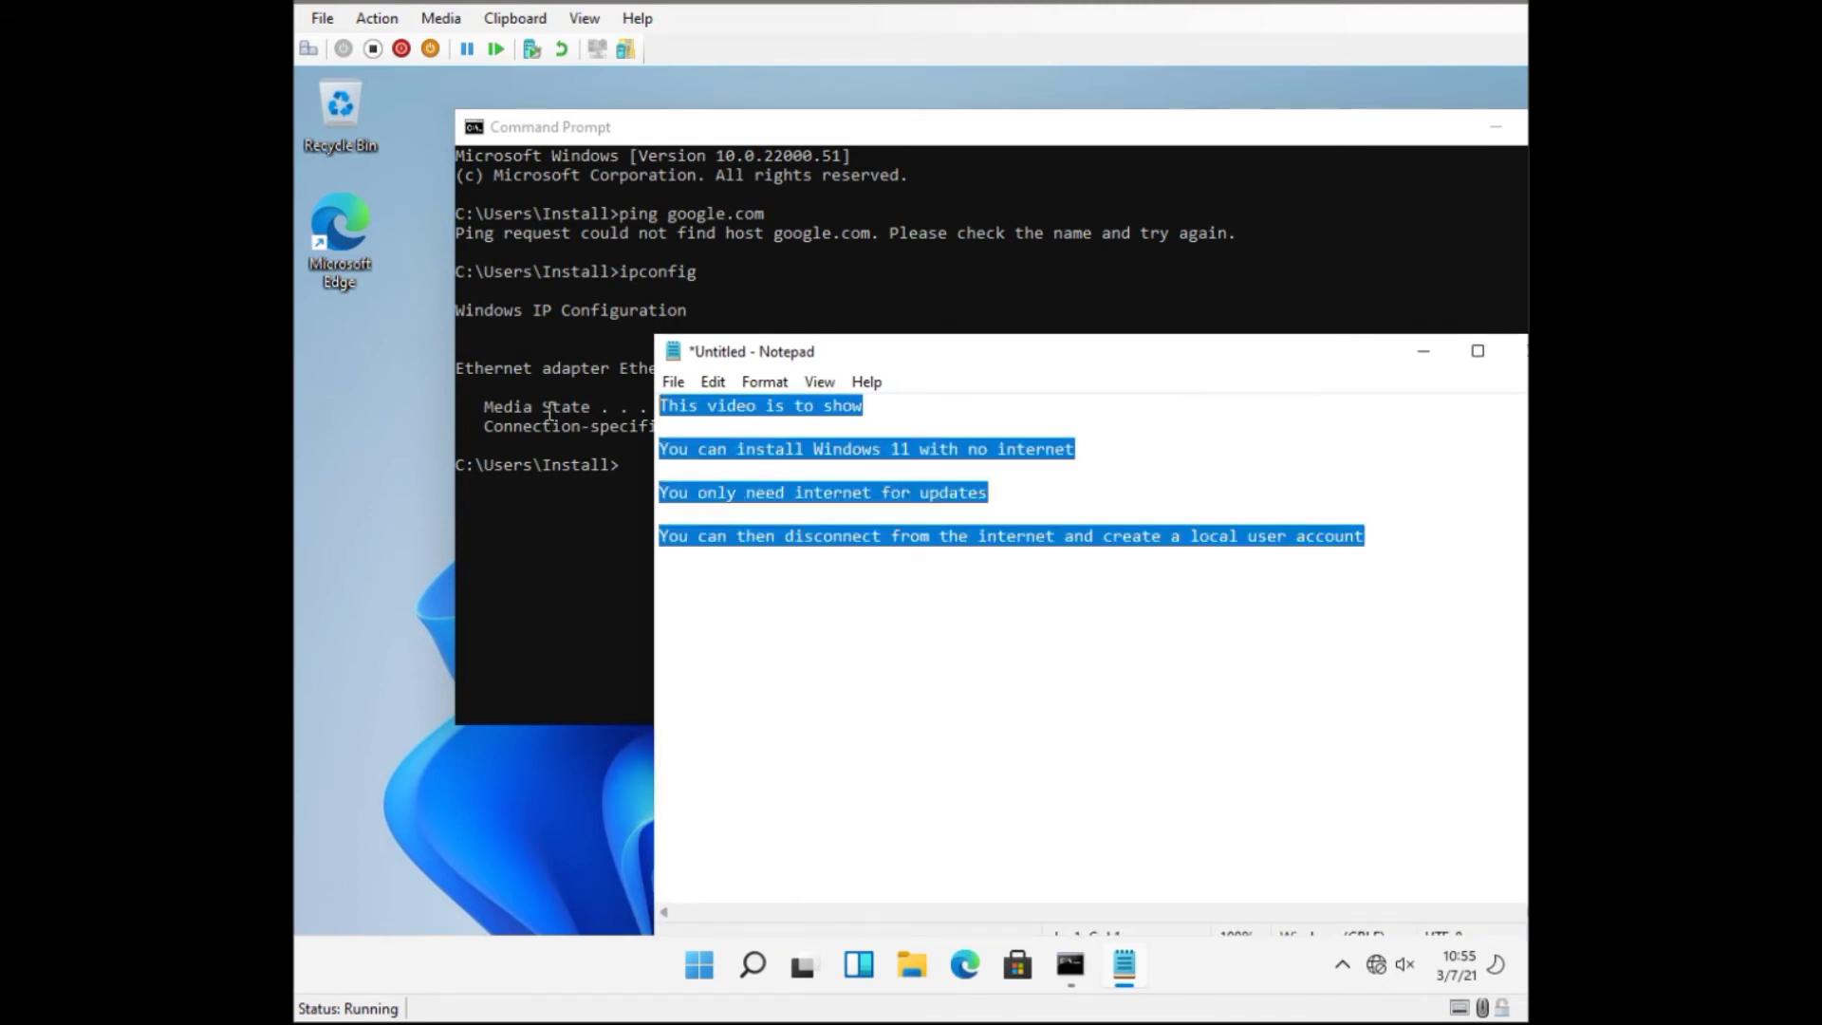
Set the selected note's Consolas font to size 20.
click(766, 380)
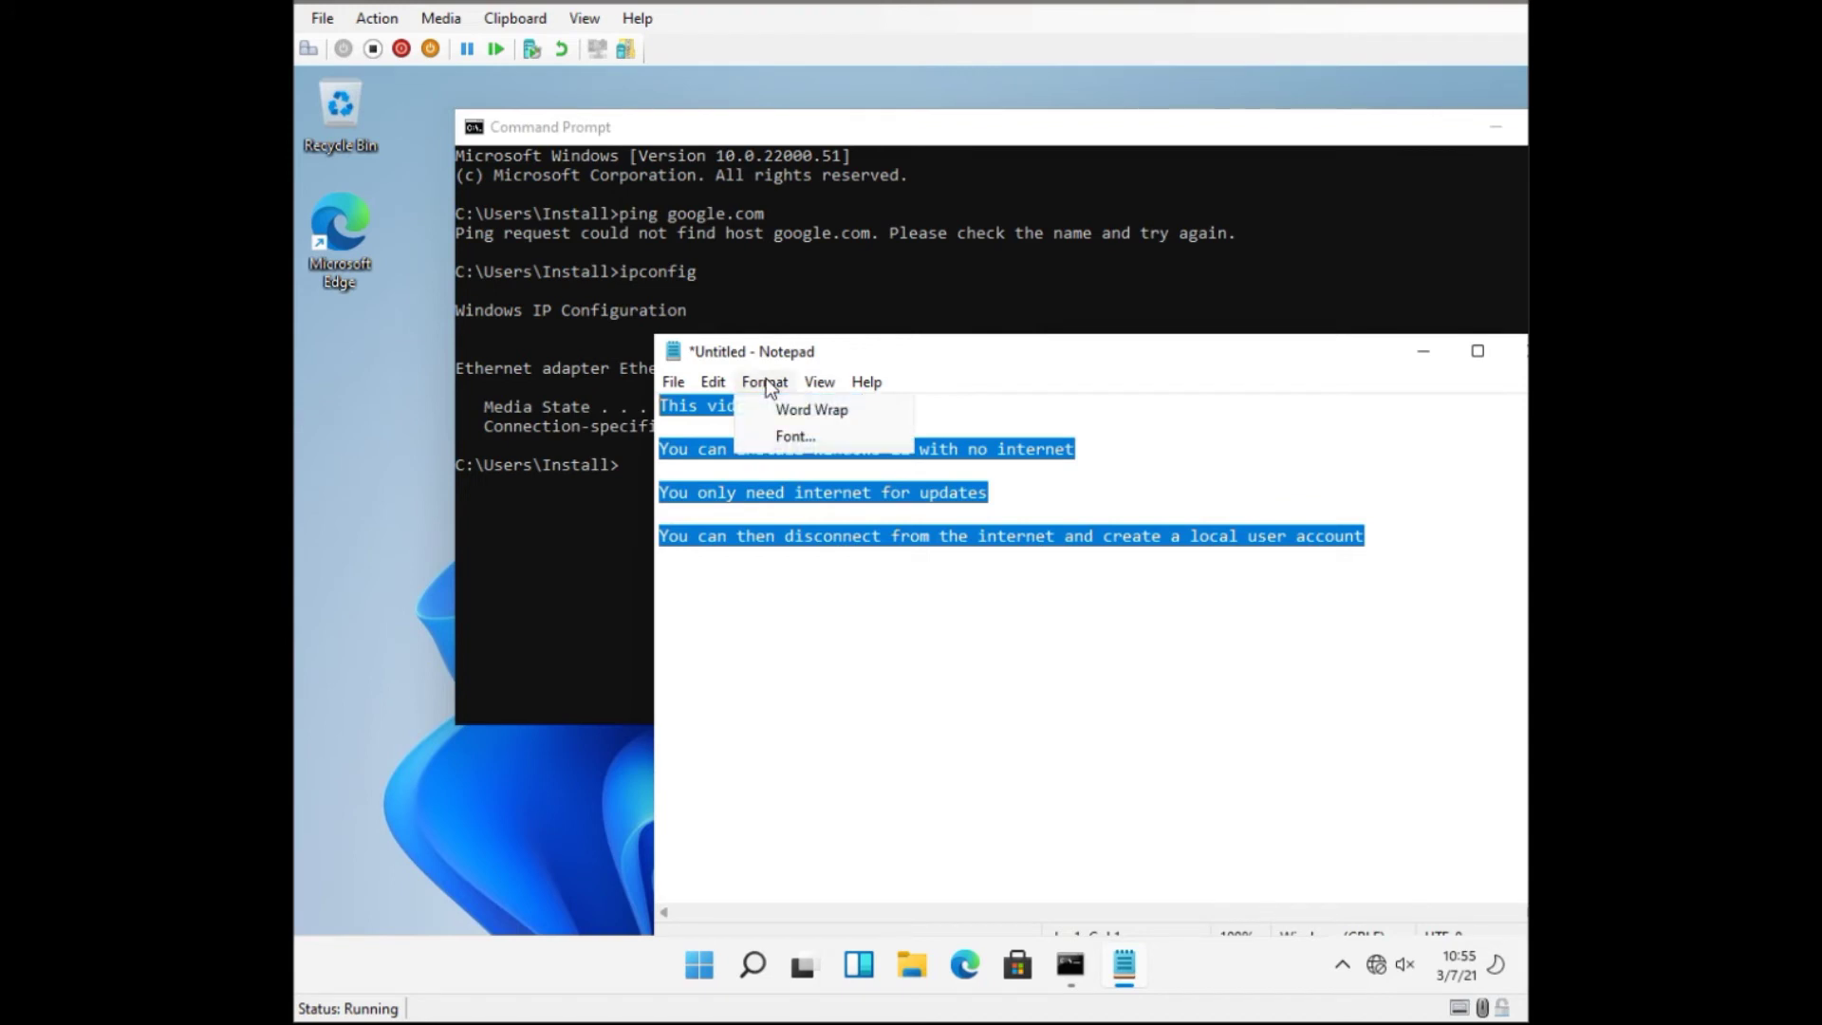
click(780, 438)
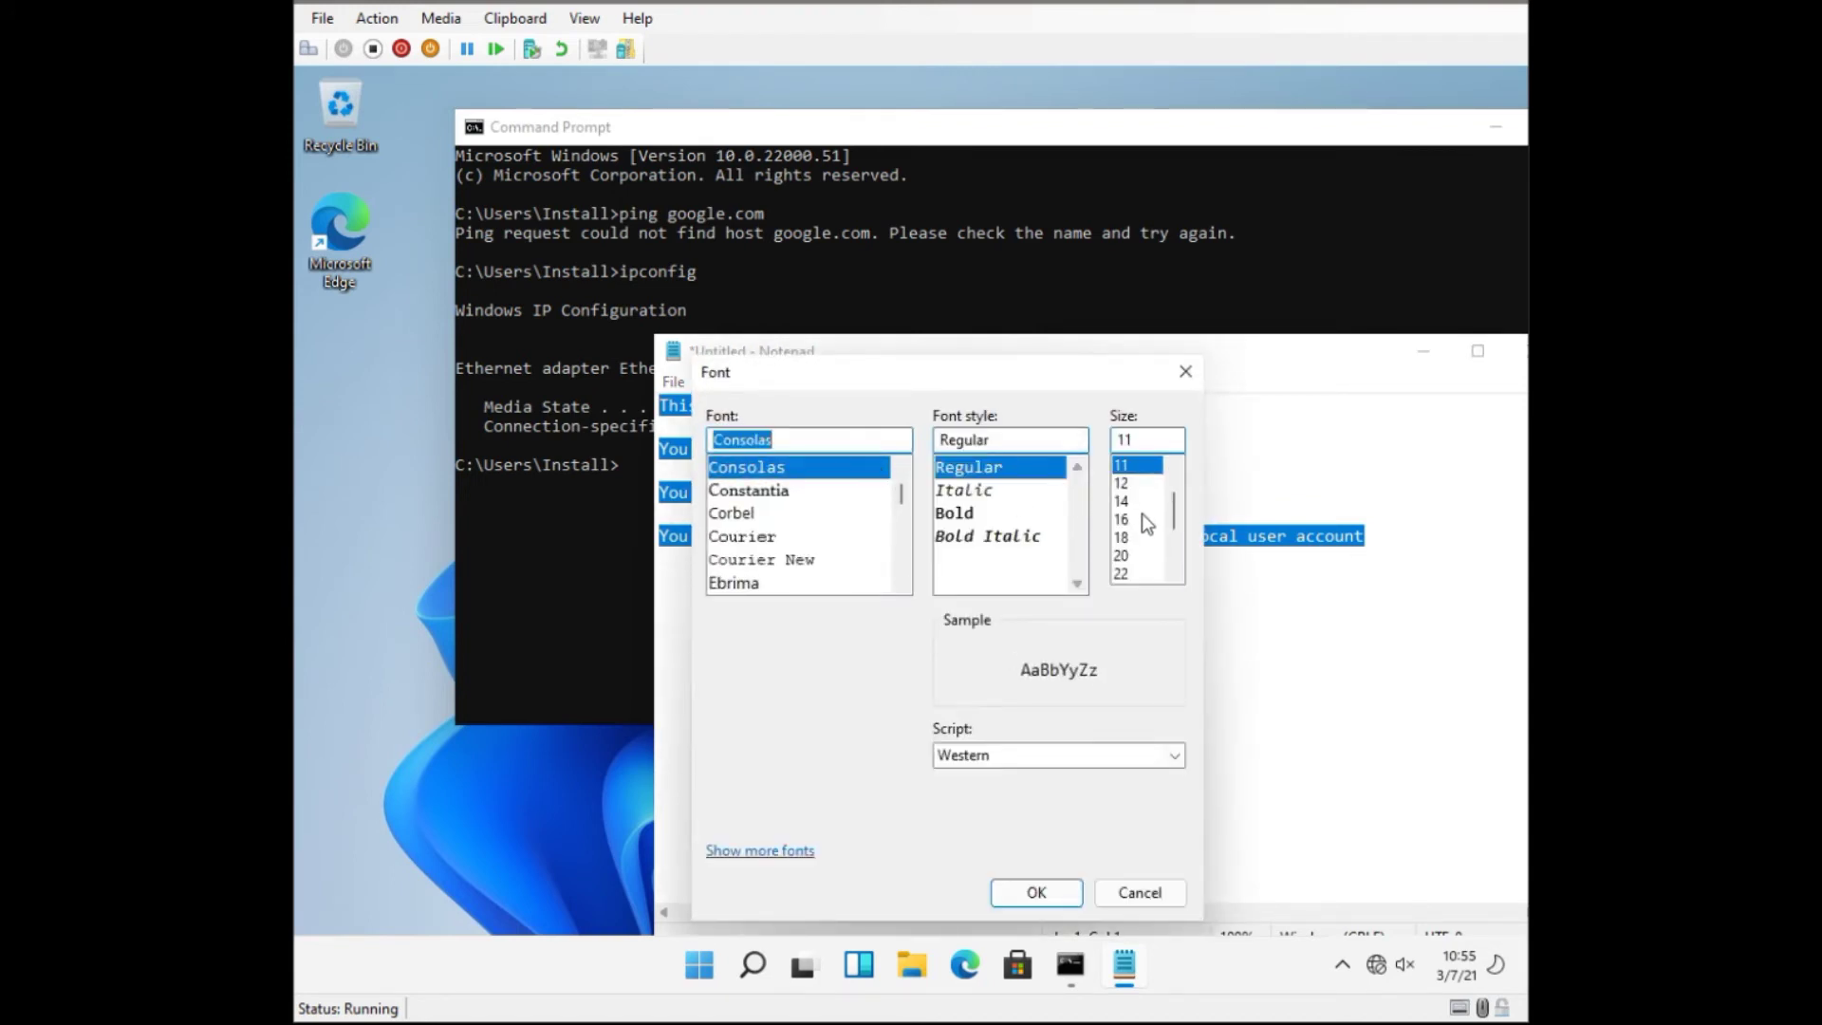
click(1123, 556)
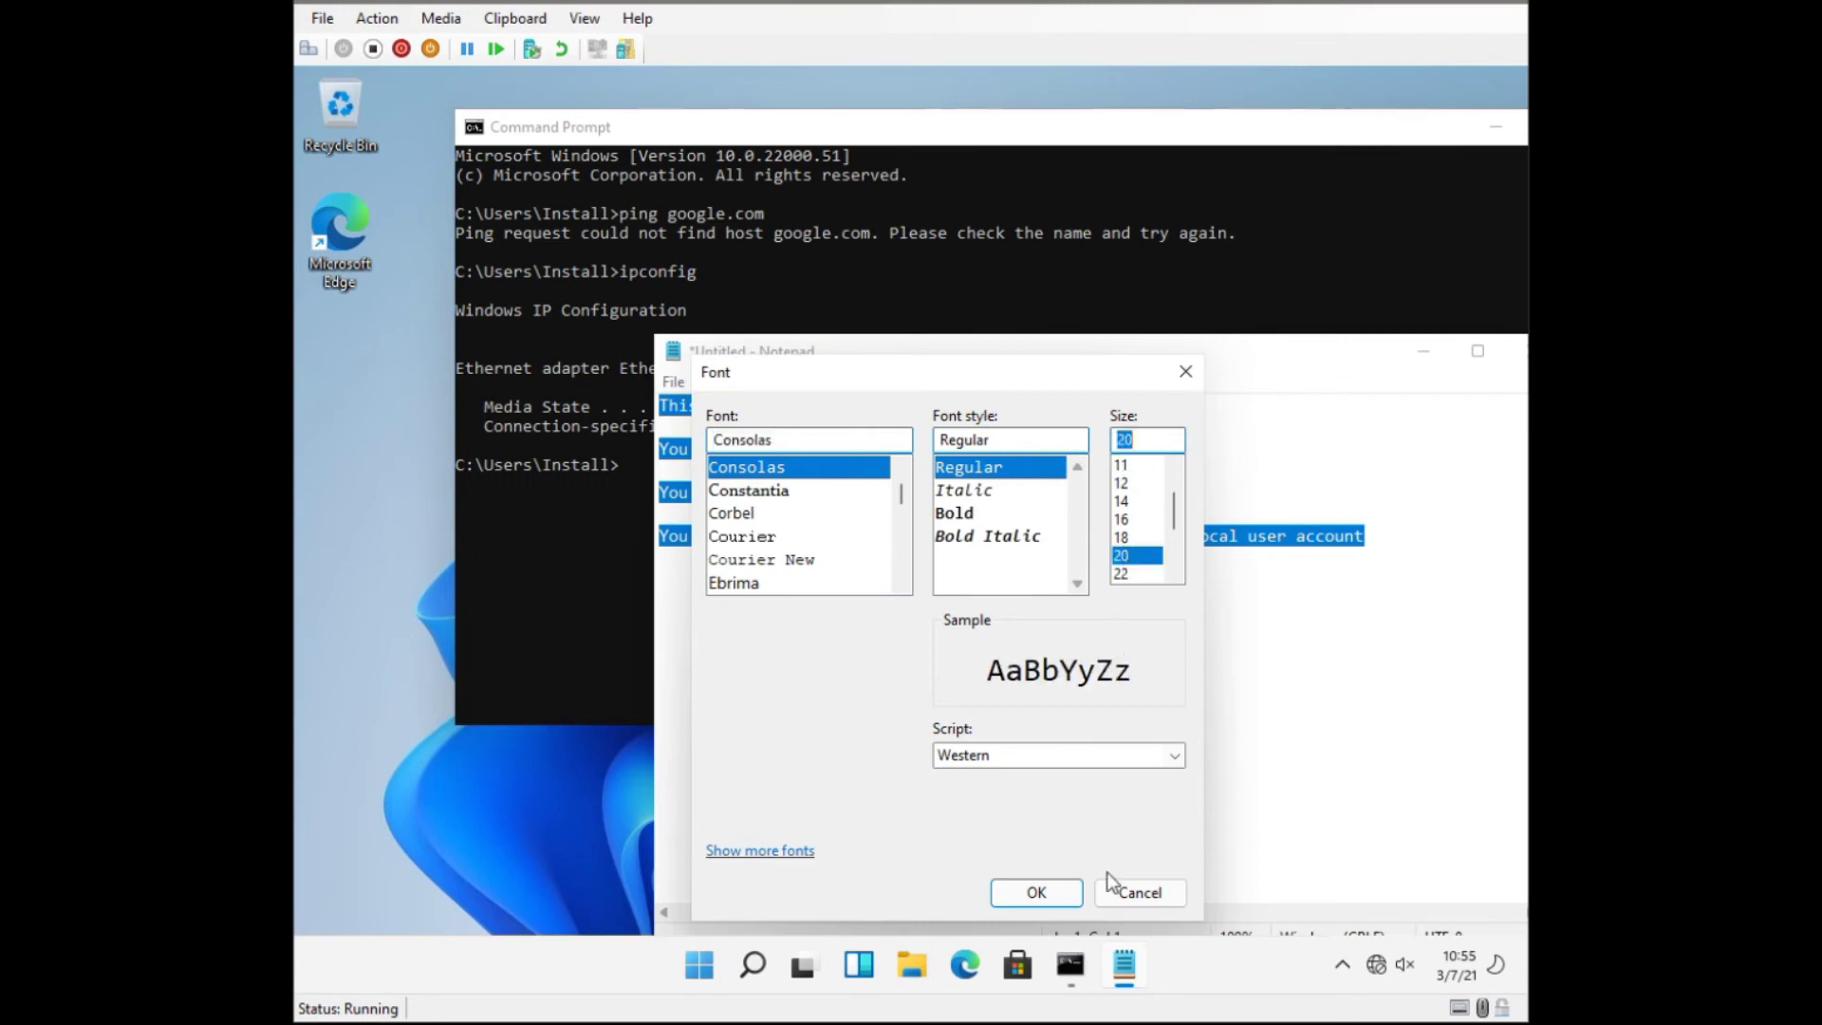
click(1036, 892)
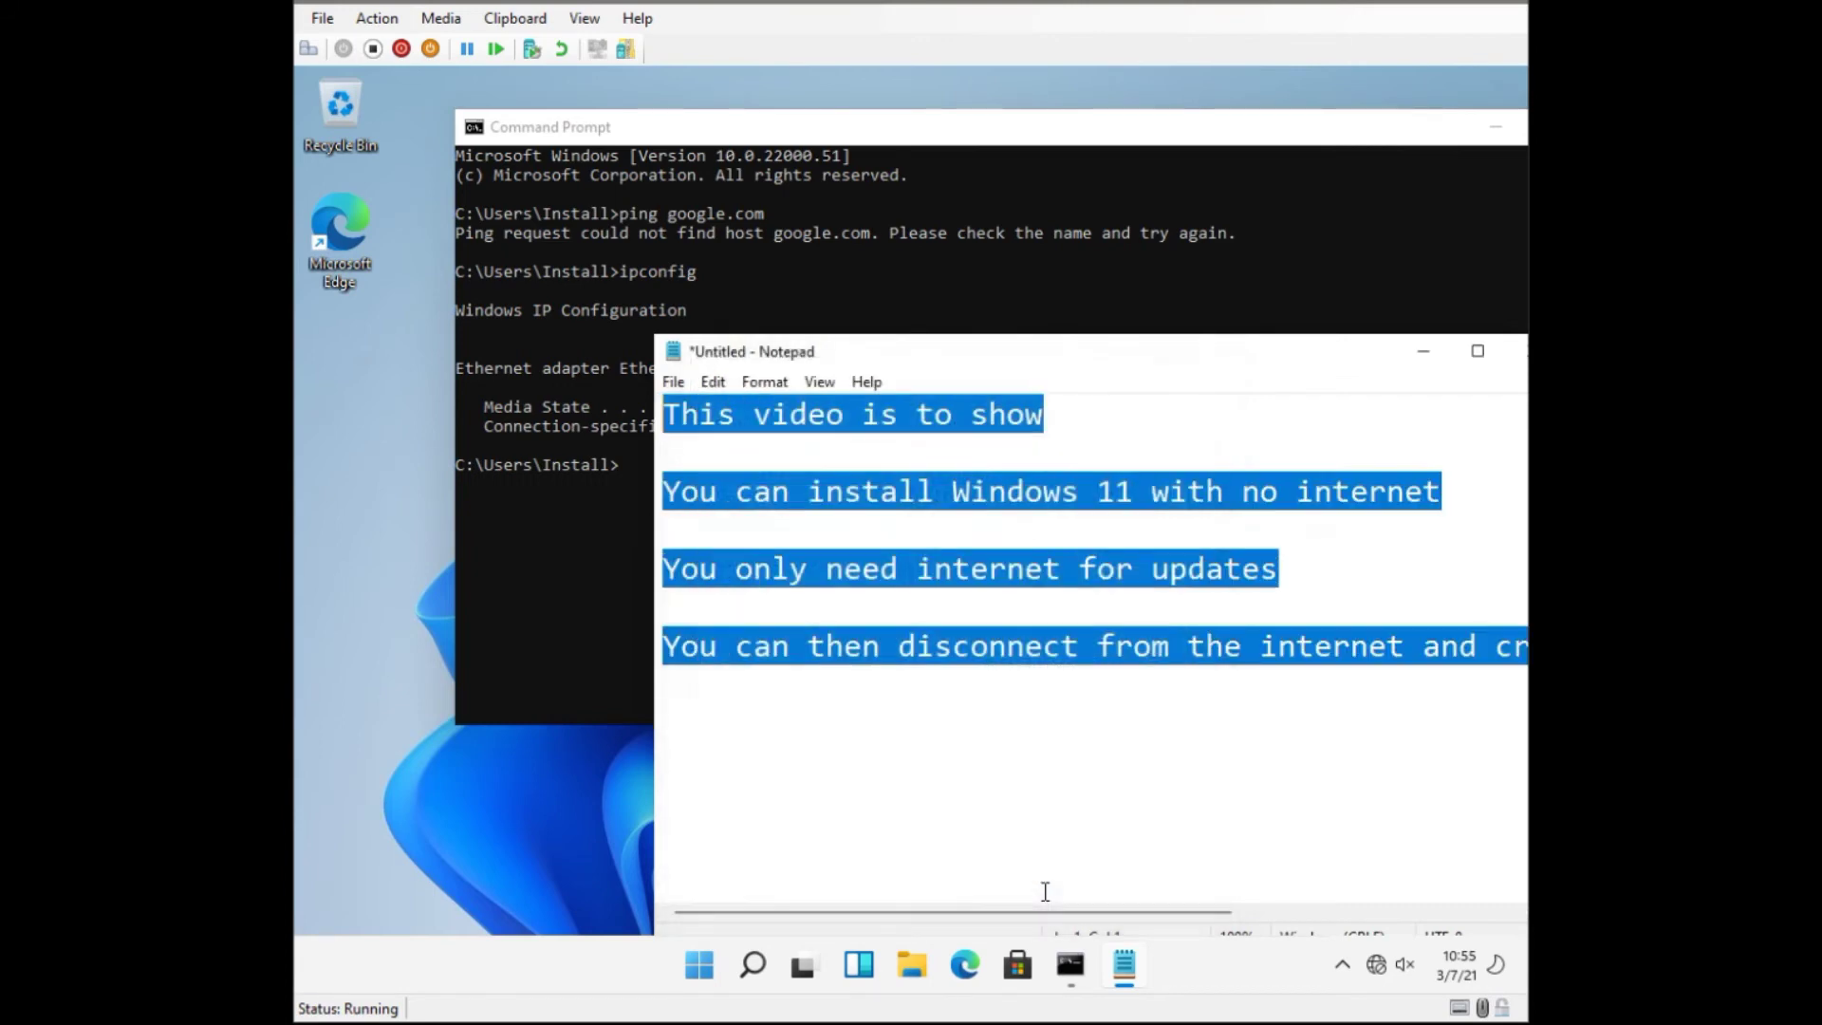
Turn on Word Wrap and start a new line after 'account'.
click(816, 382)
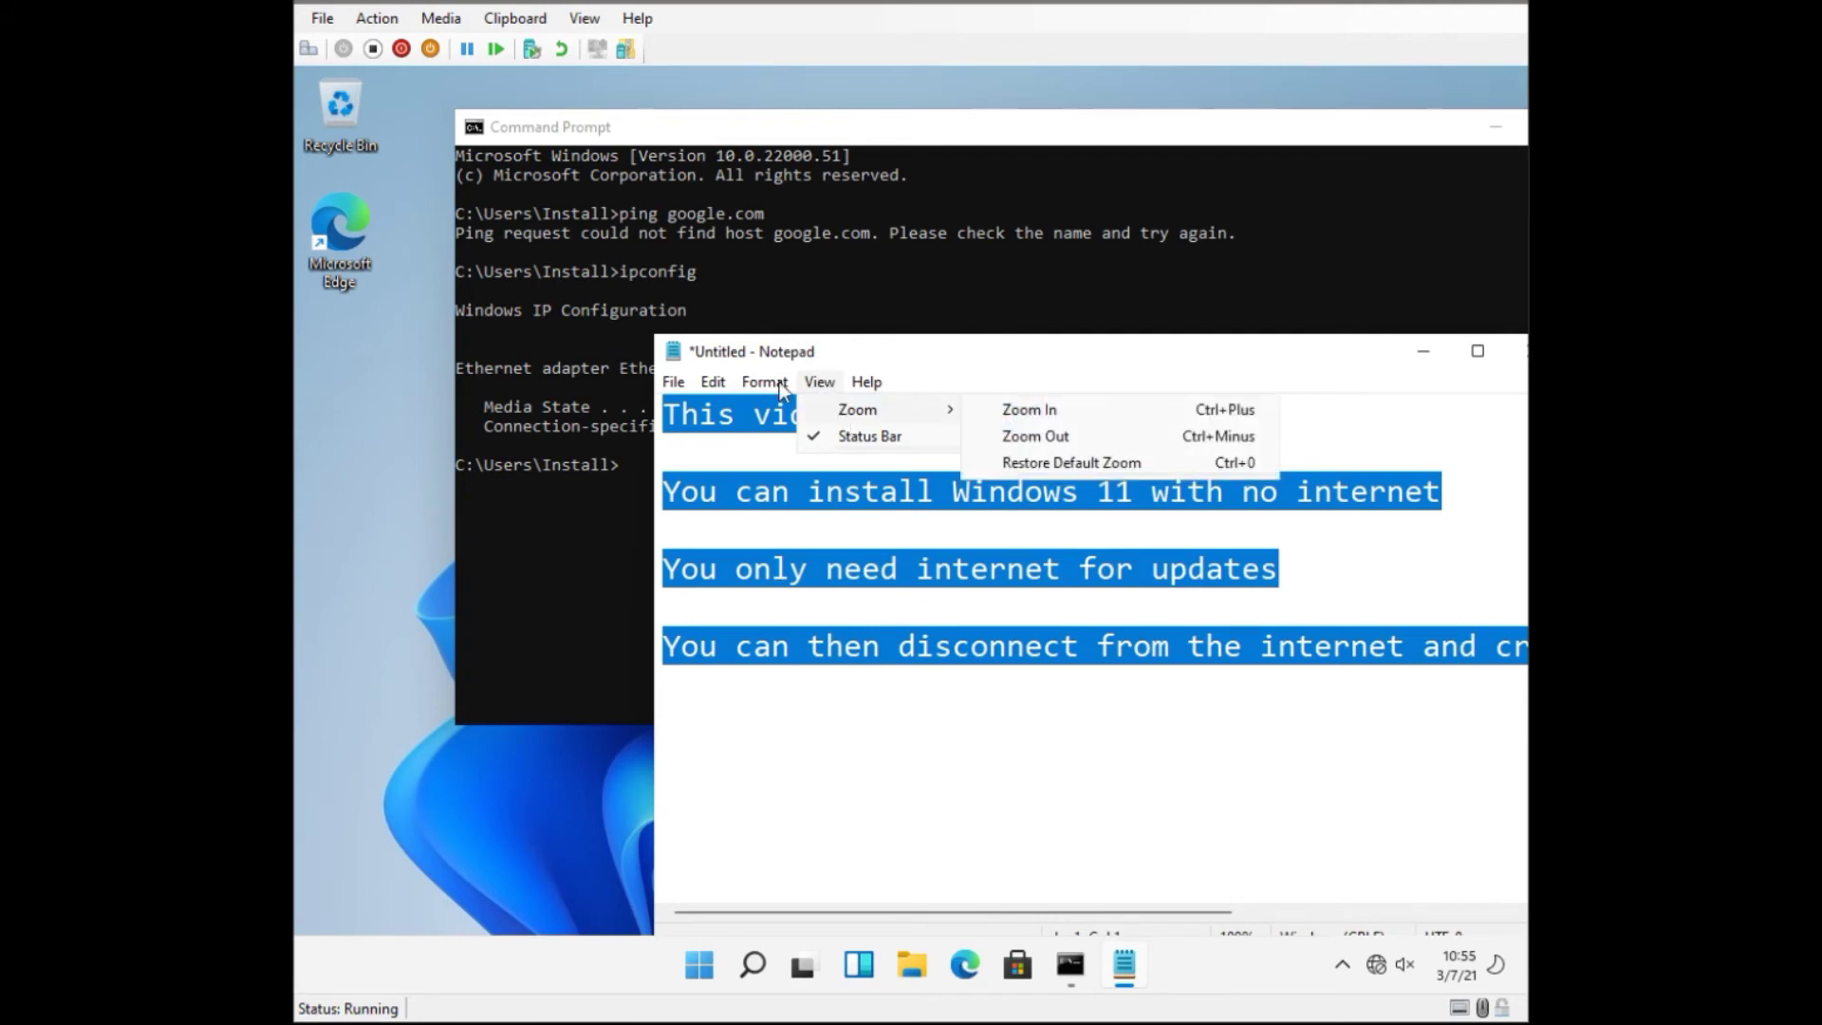
mouse_move(766, 380)
click(774, 412)
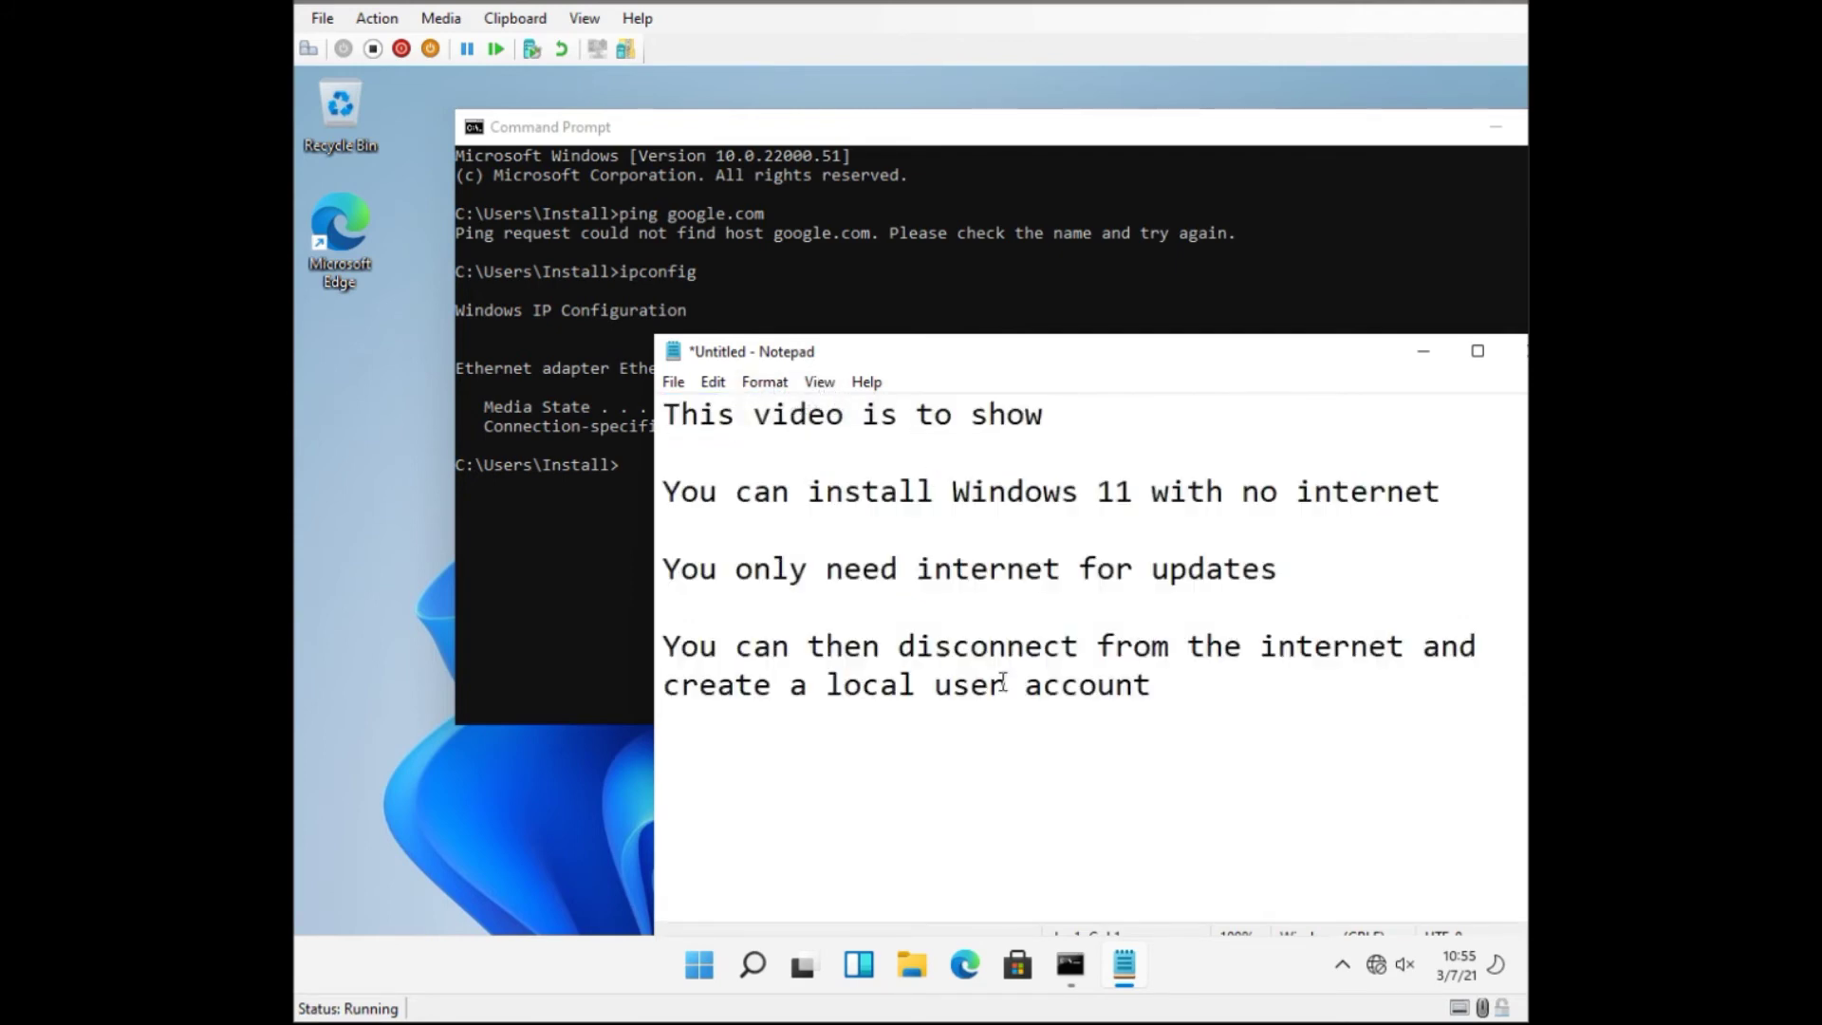
click(1198, 731)
key(Return)
key(Return)
Finish the closing line with 'subscribe to our channel' and add the channel's YouTube address on its own line.
text(Thanks f)
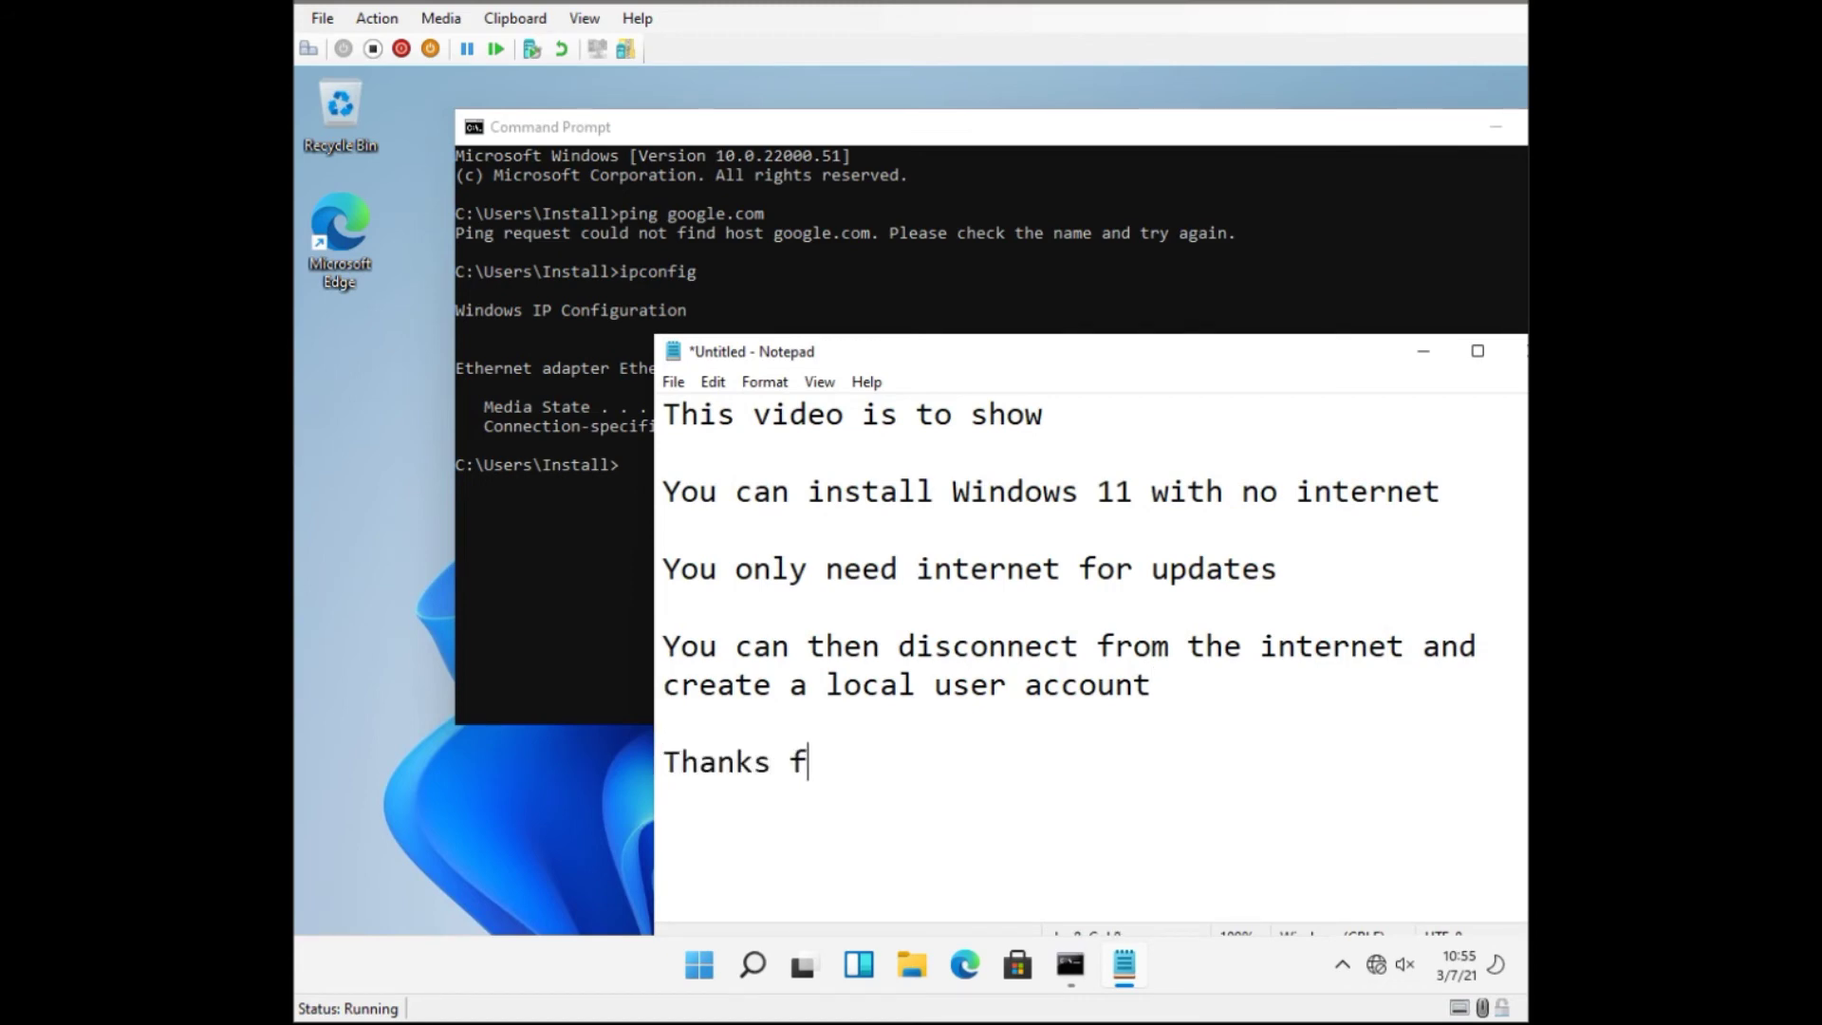
text(or watching)
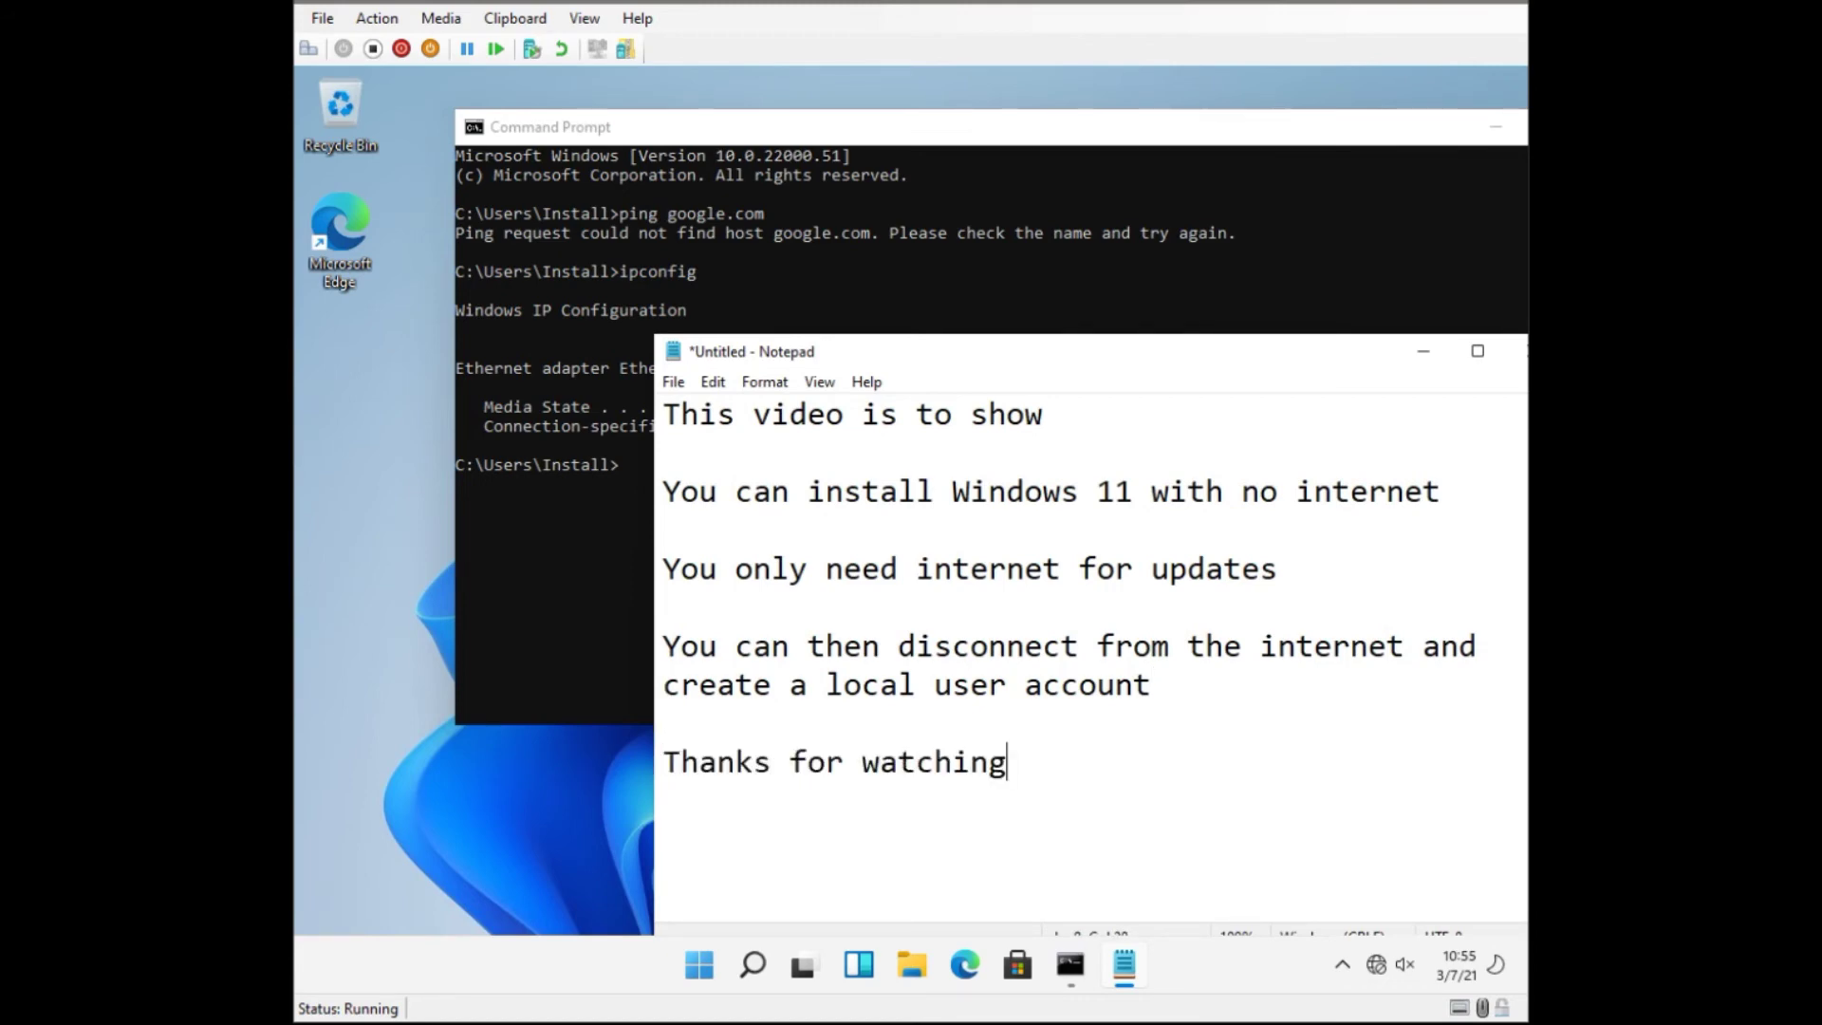
text(. If you f)
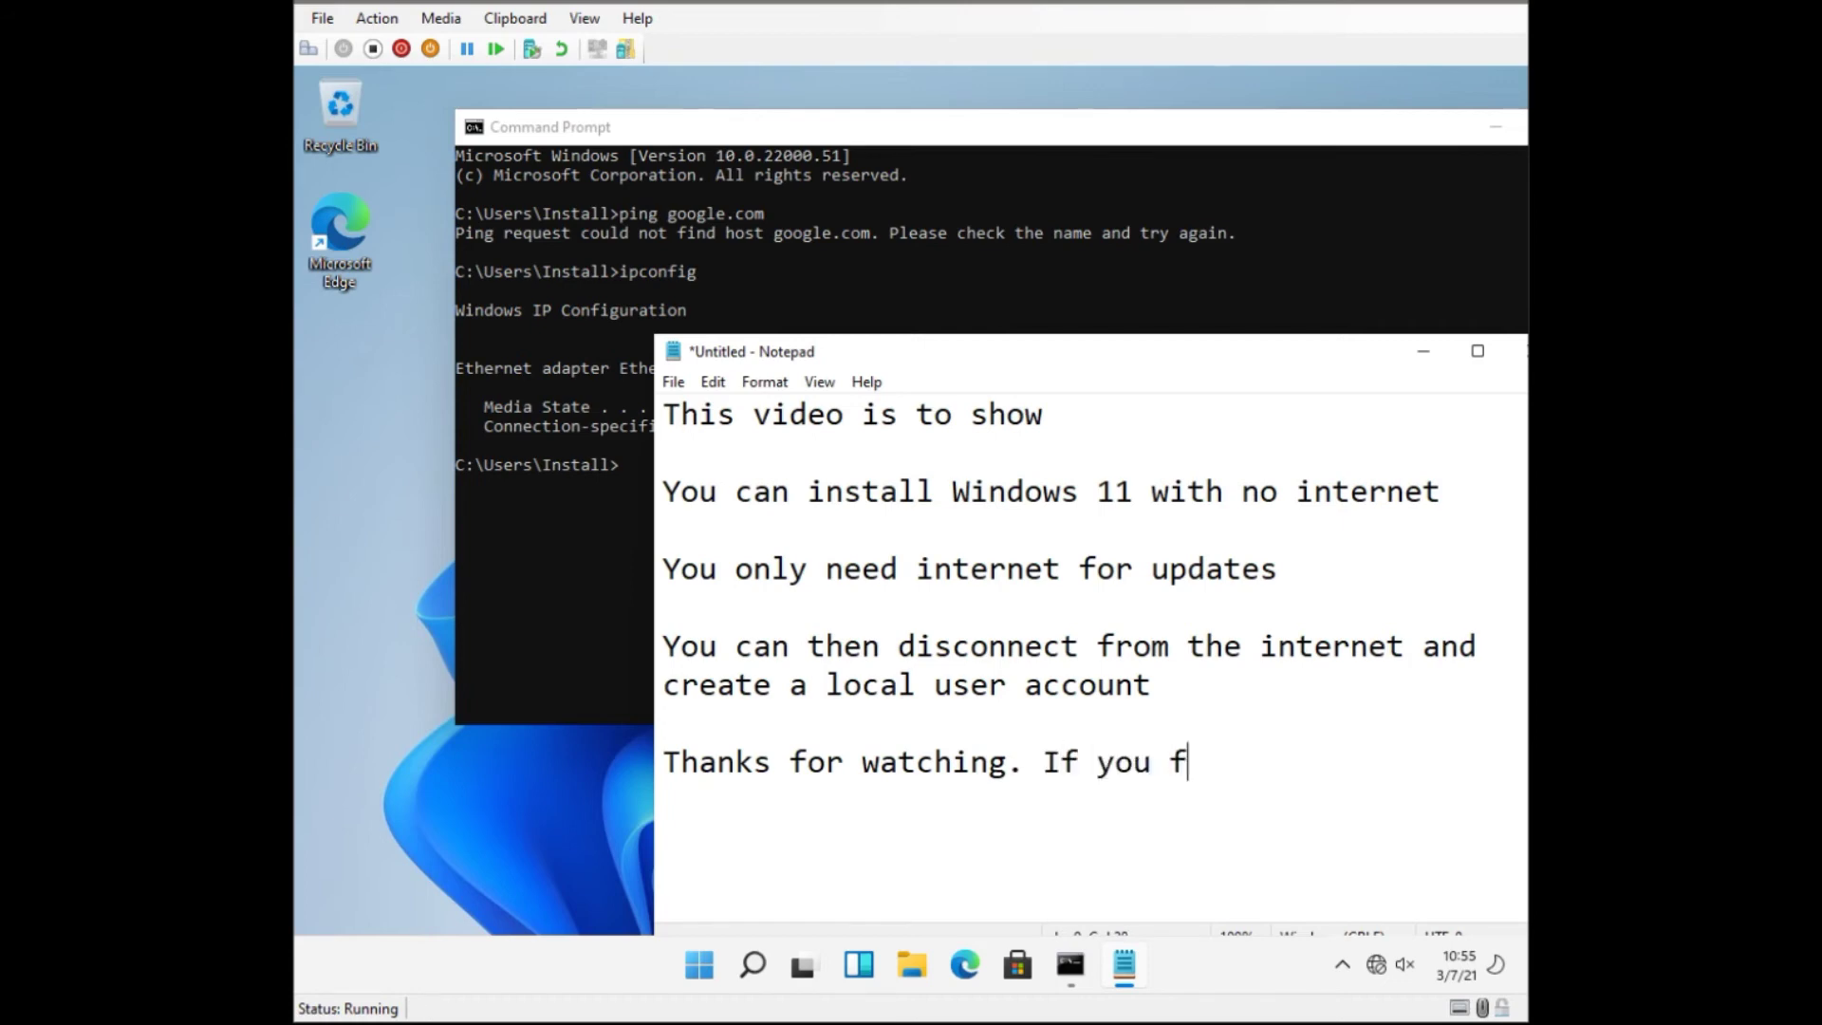
text(ound this use)
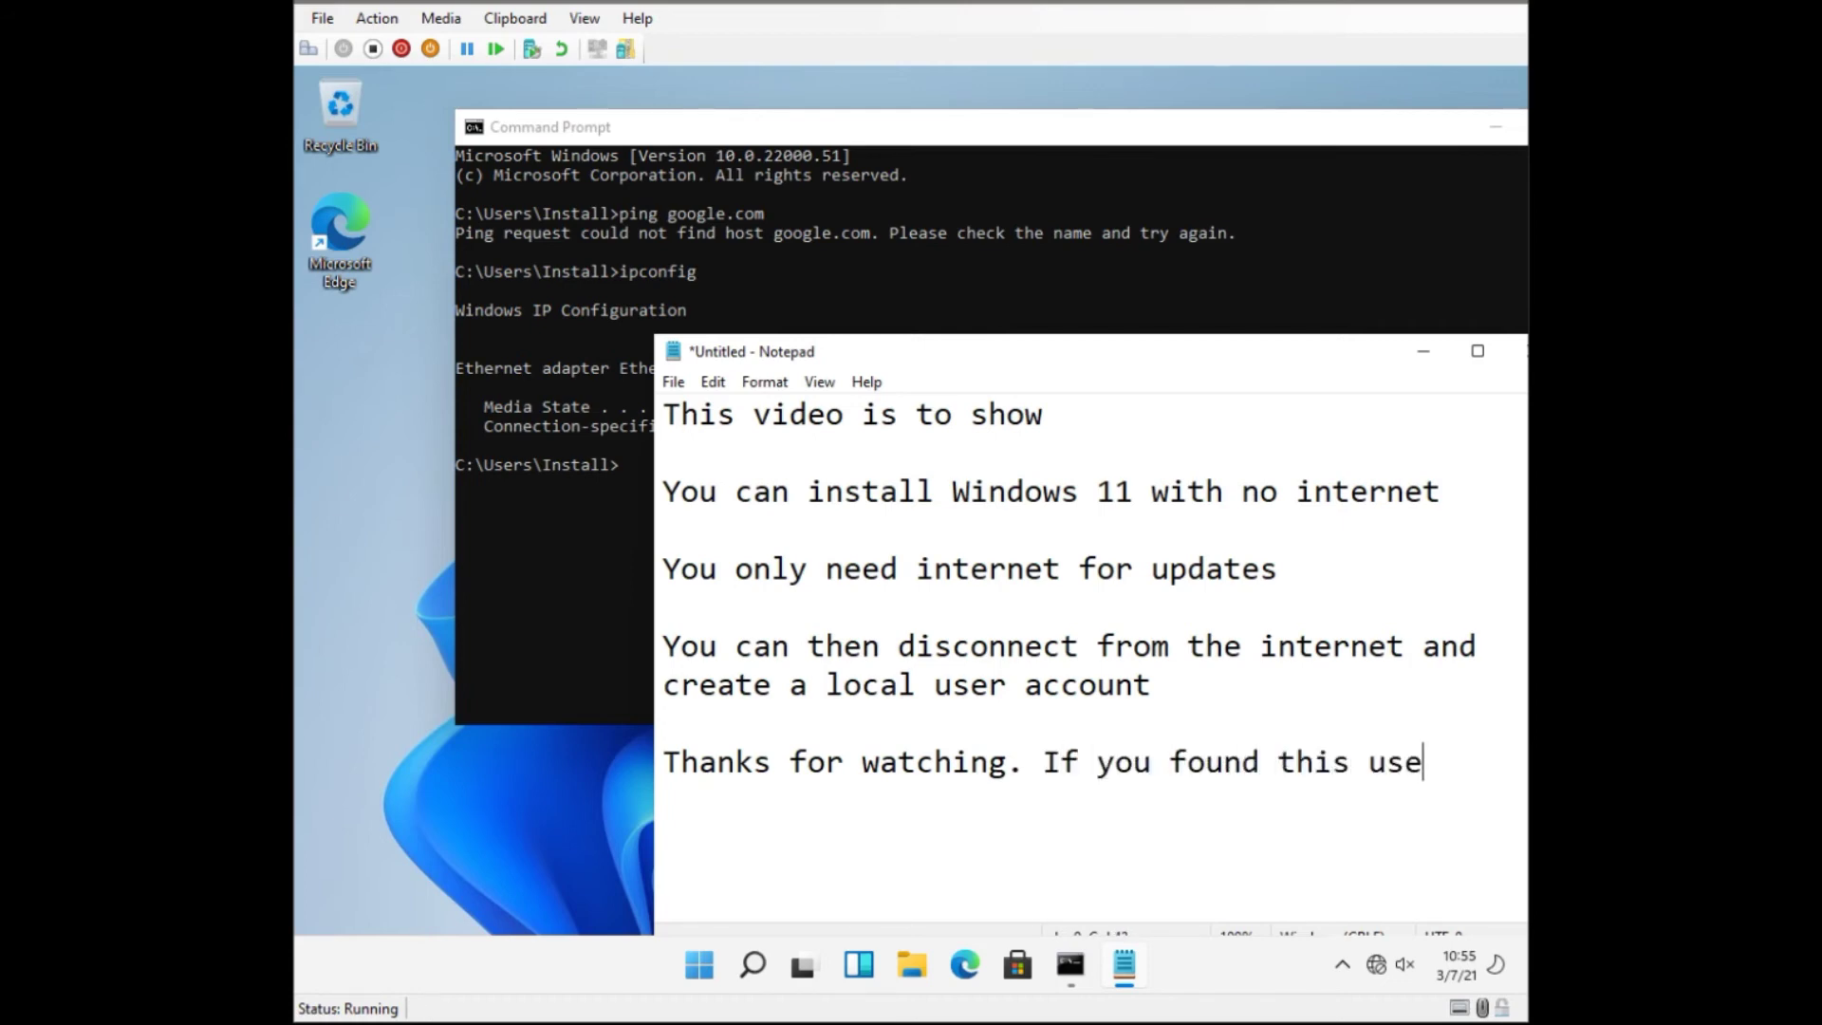
text(ful, plea)
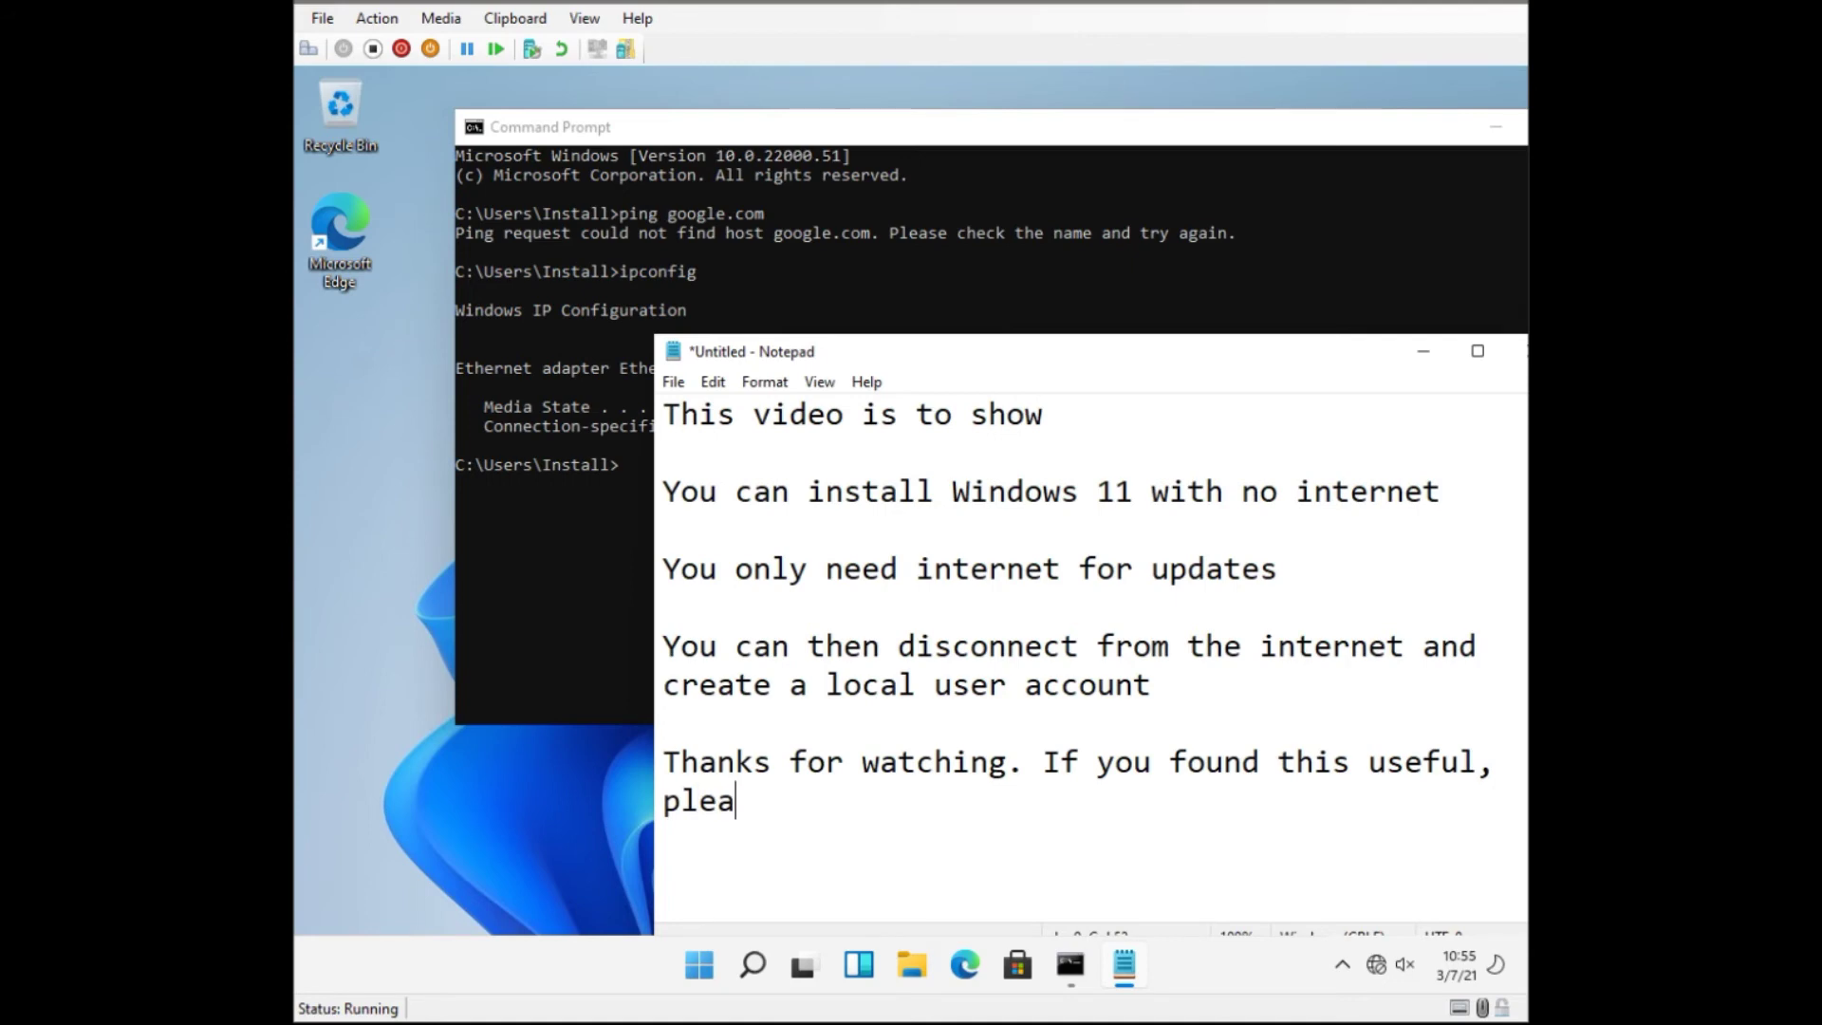
text(se like)
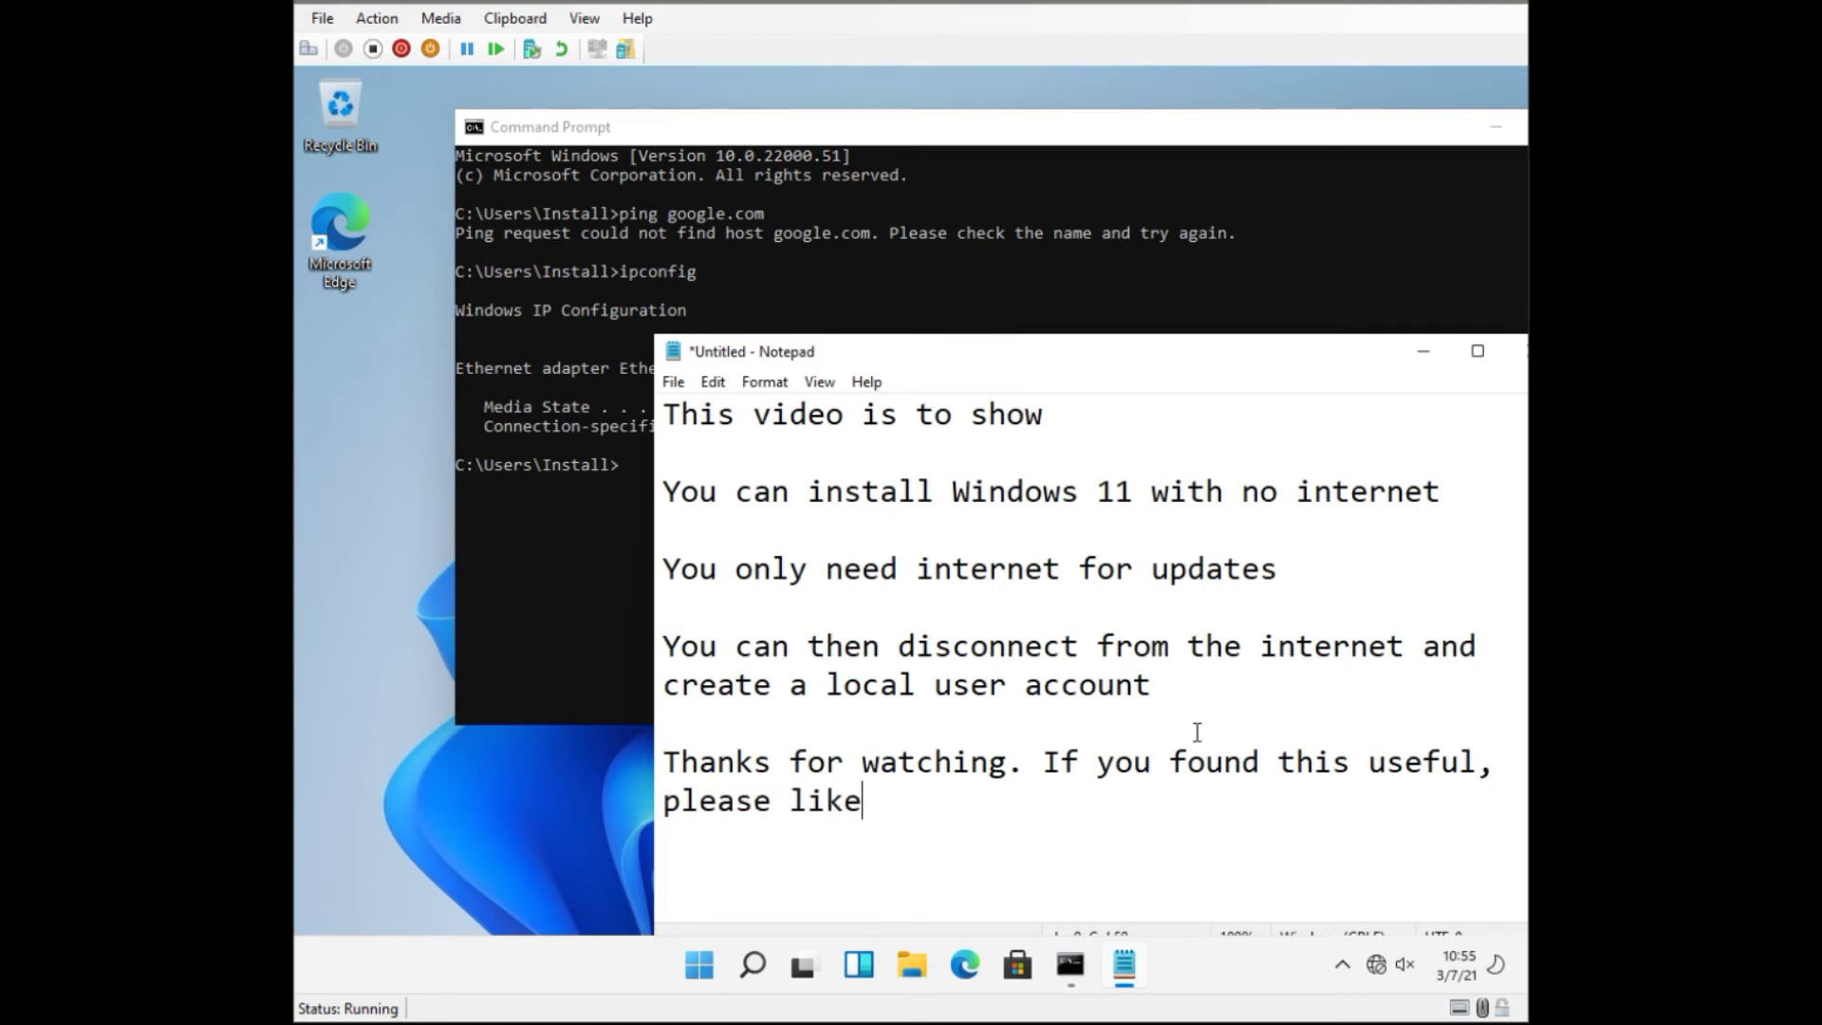
text(, subscribe)
key(BackSpace)
key(BackSpace)
key(BackSpace)
text(i)
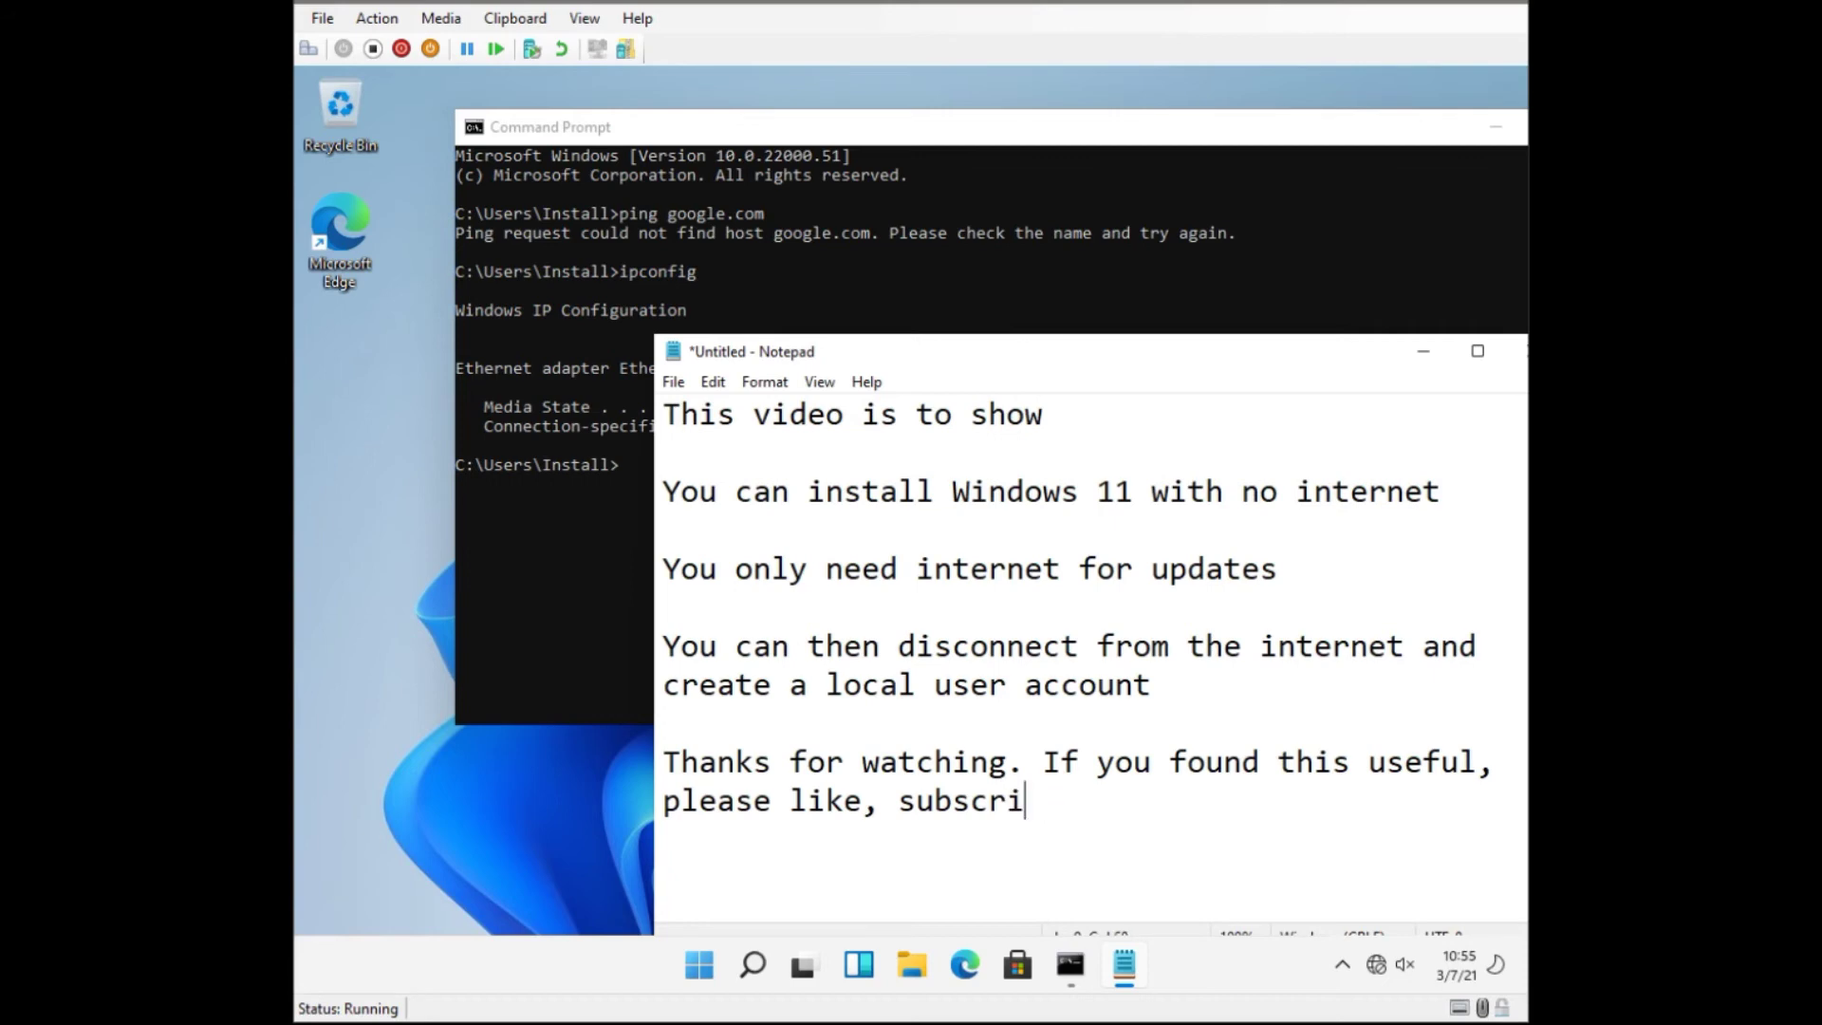
text(be to our c)
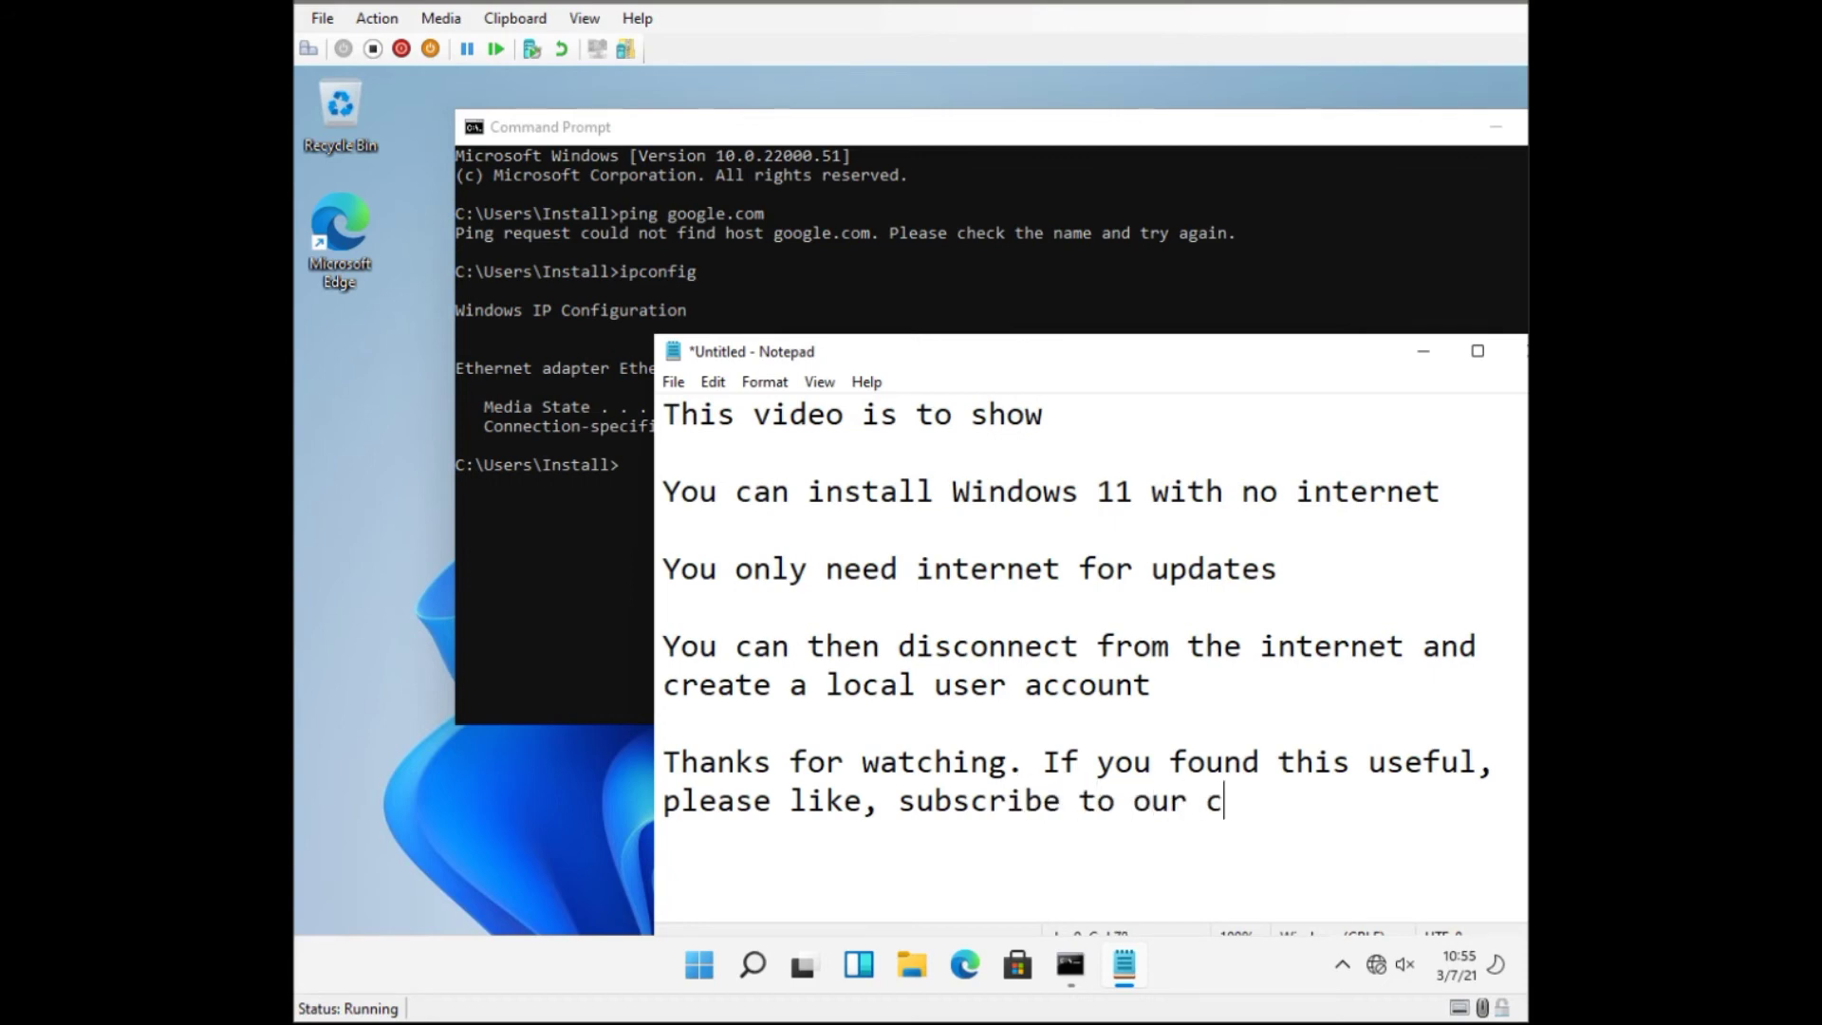
text(hannel)
key(Return)
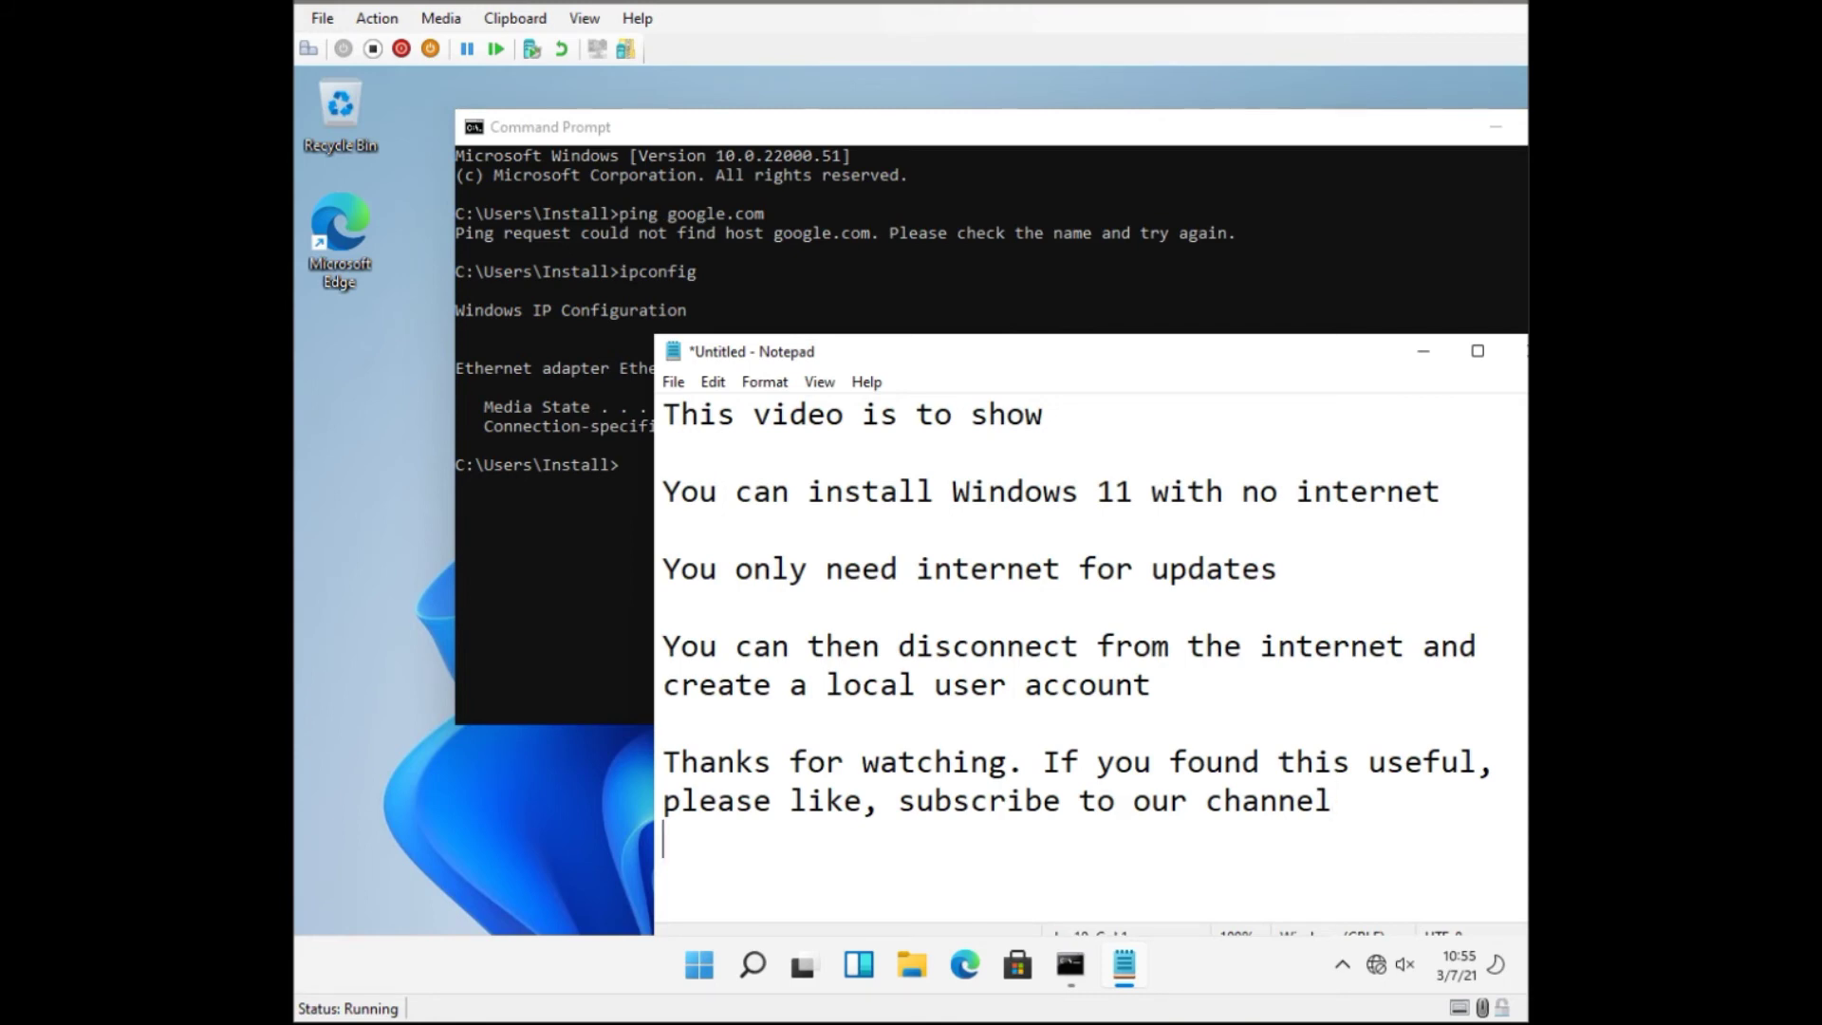
text(youtube.com)
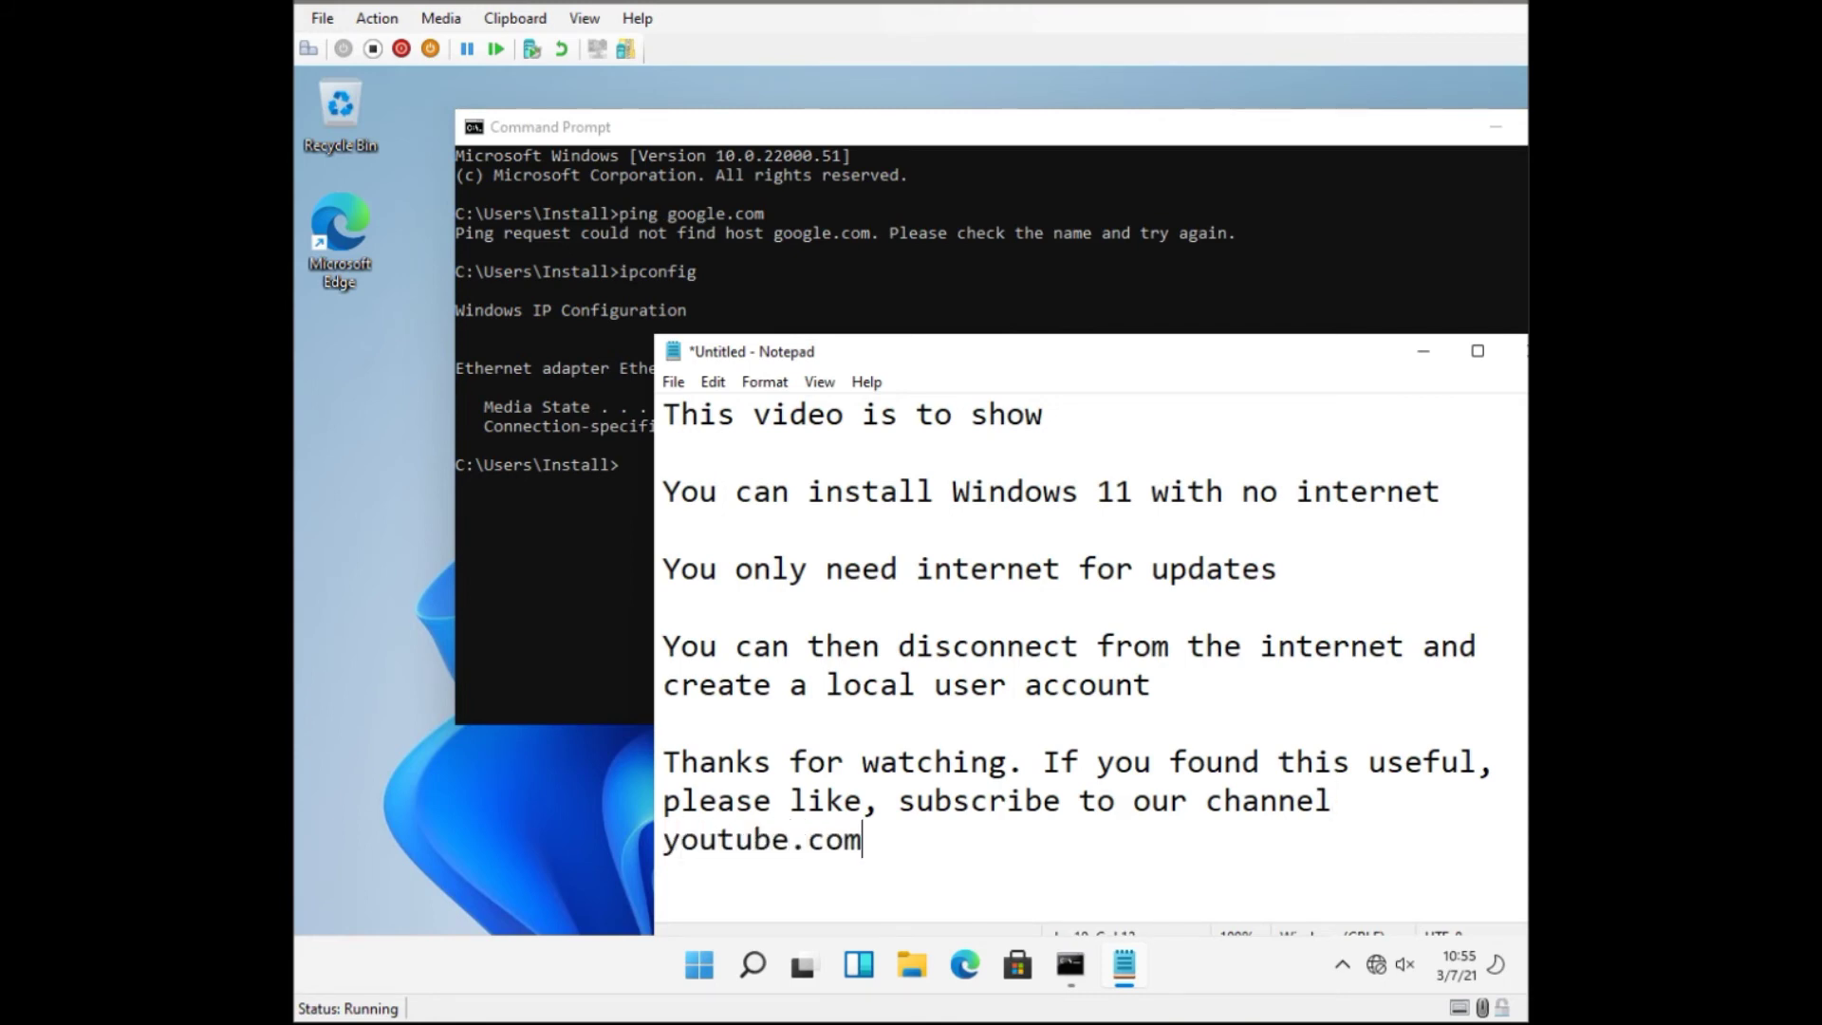
text(/BirakIT)
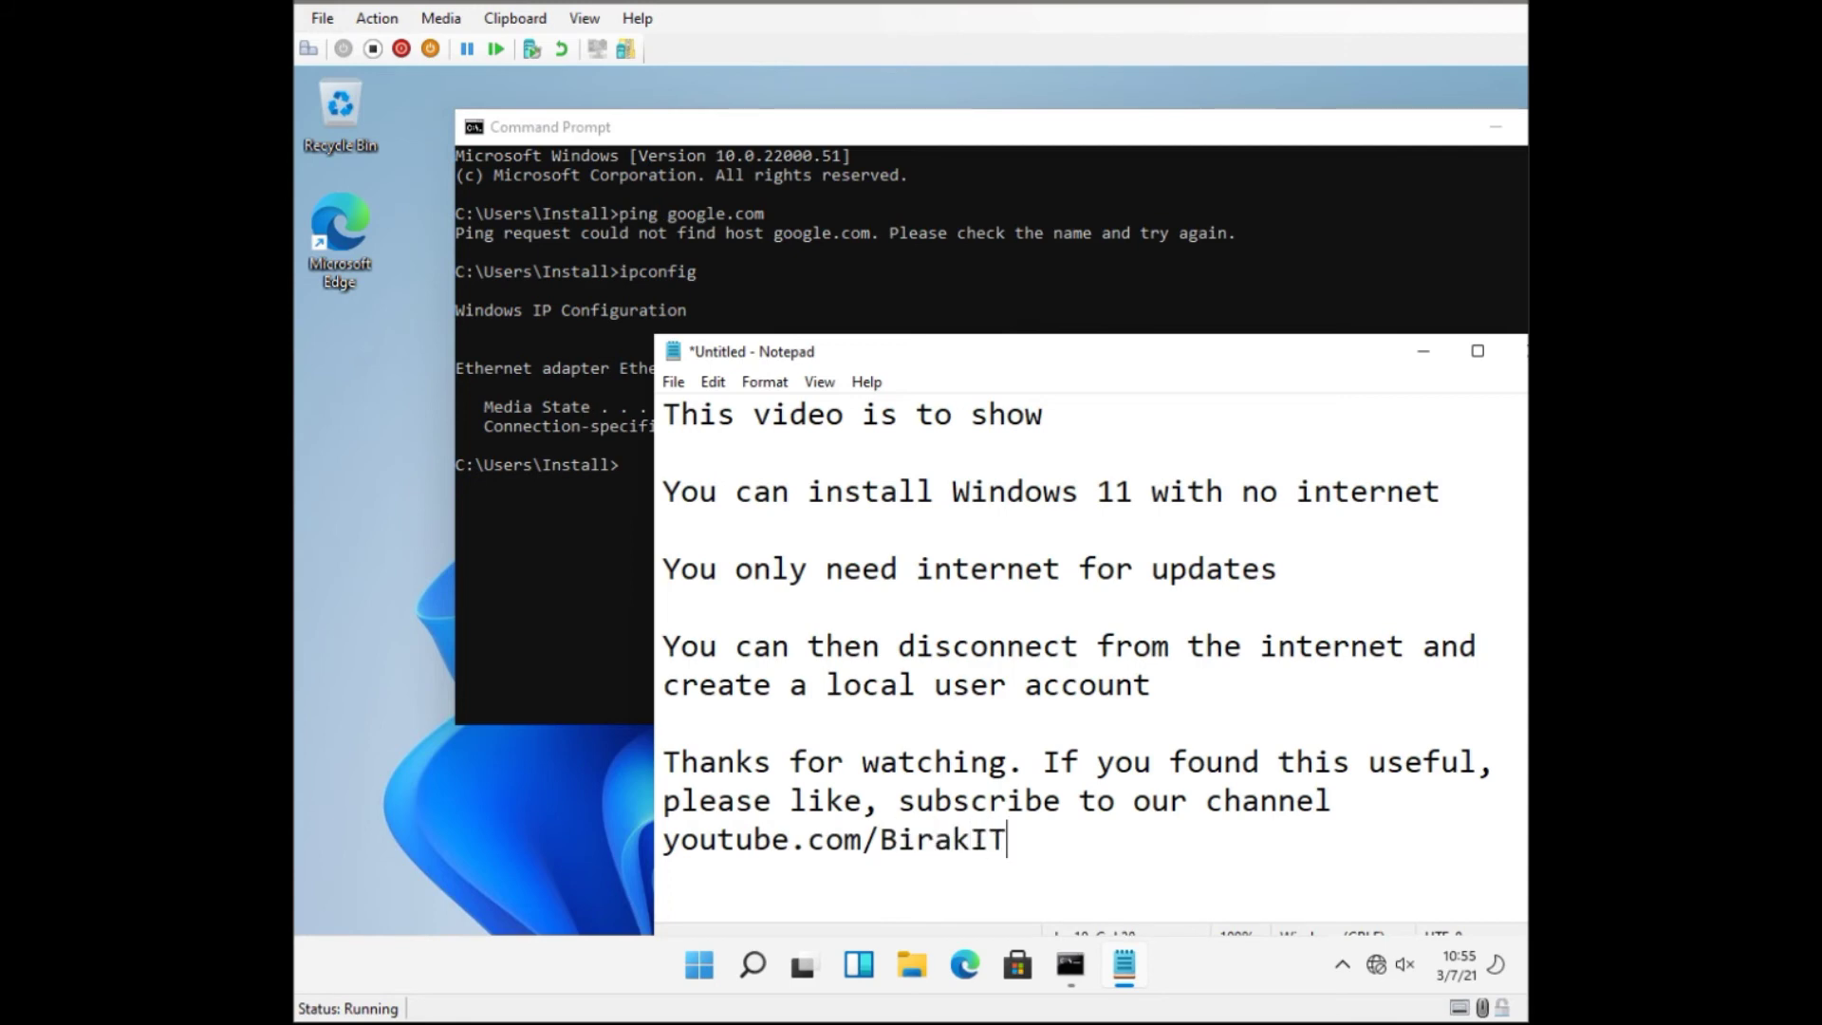
key(Return)
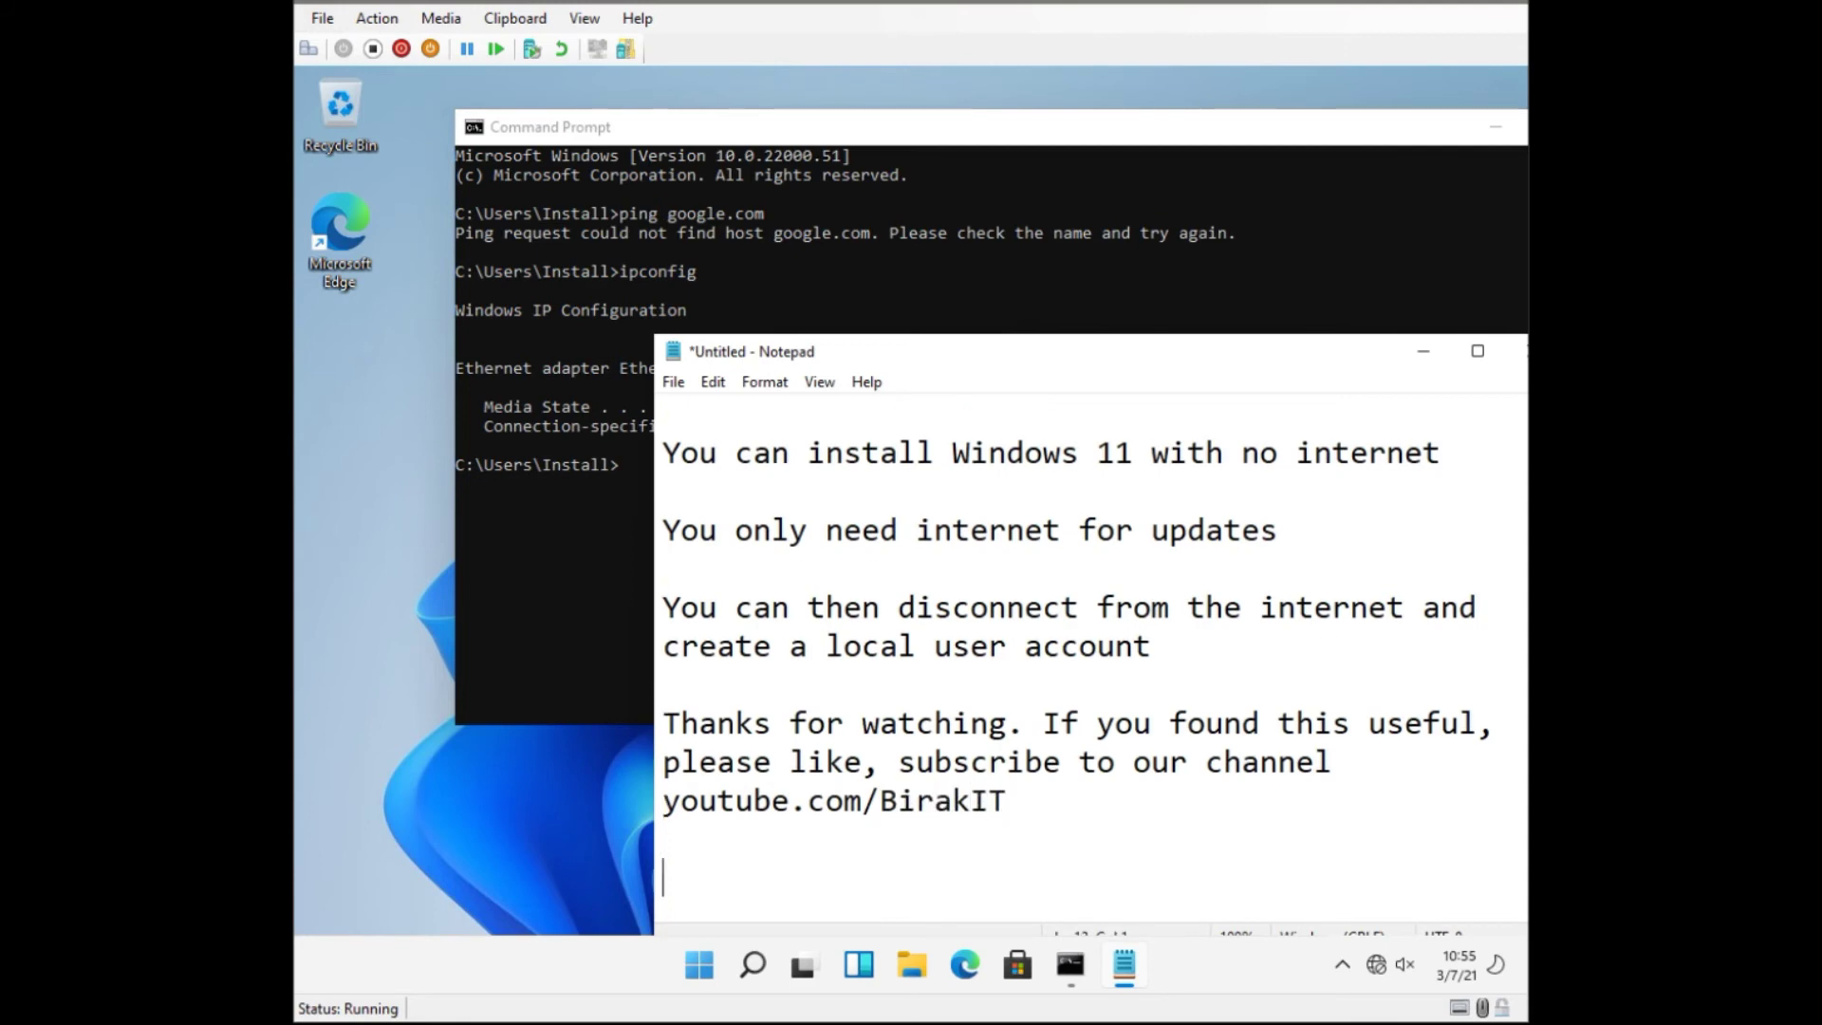
Reposition the Notepad window slightly lower and to the right on screen.
scroll(1323, 544, up, 1)
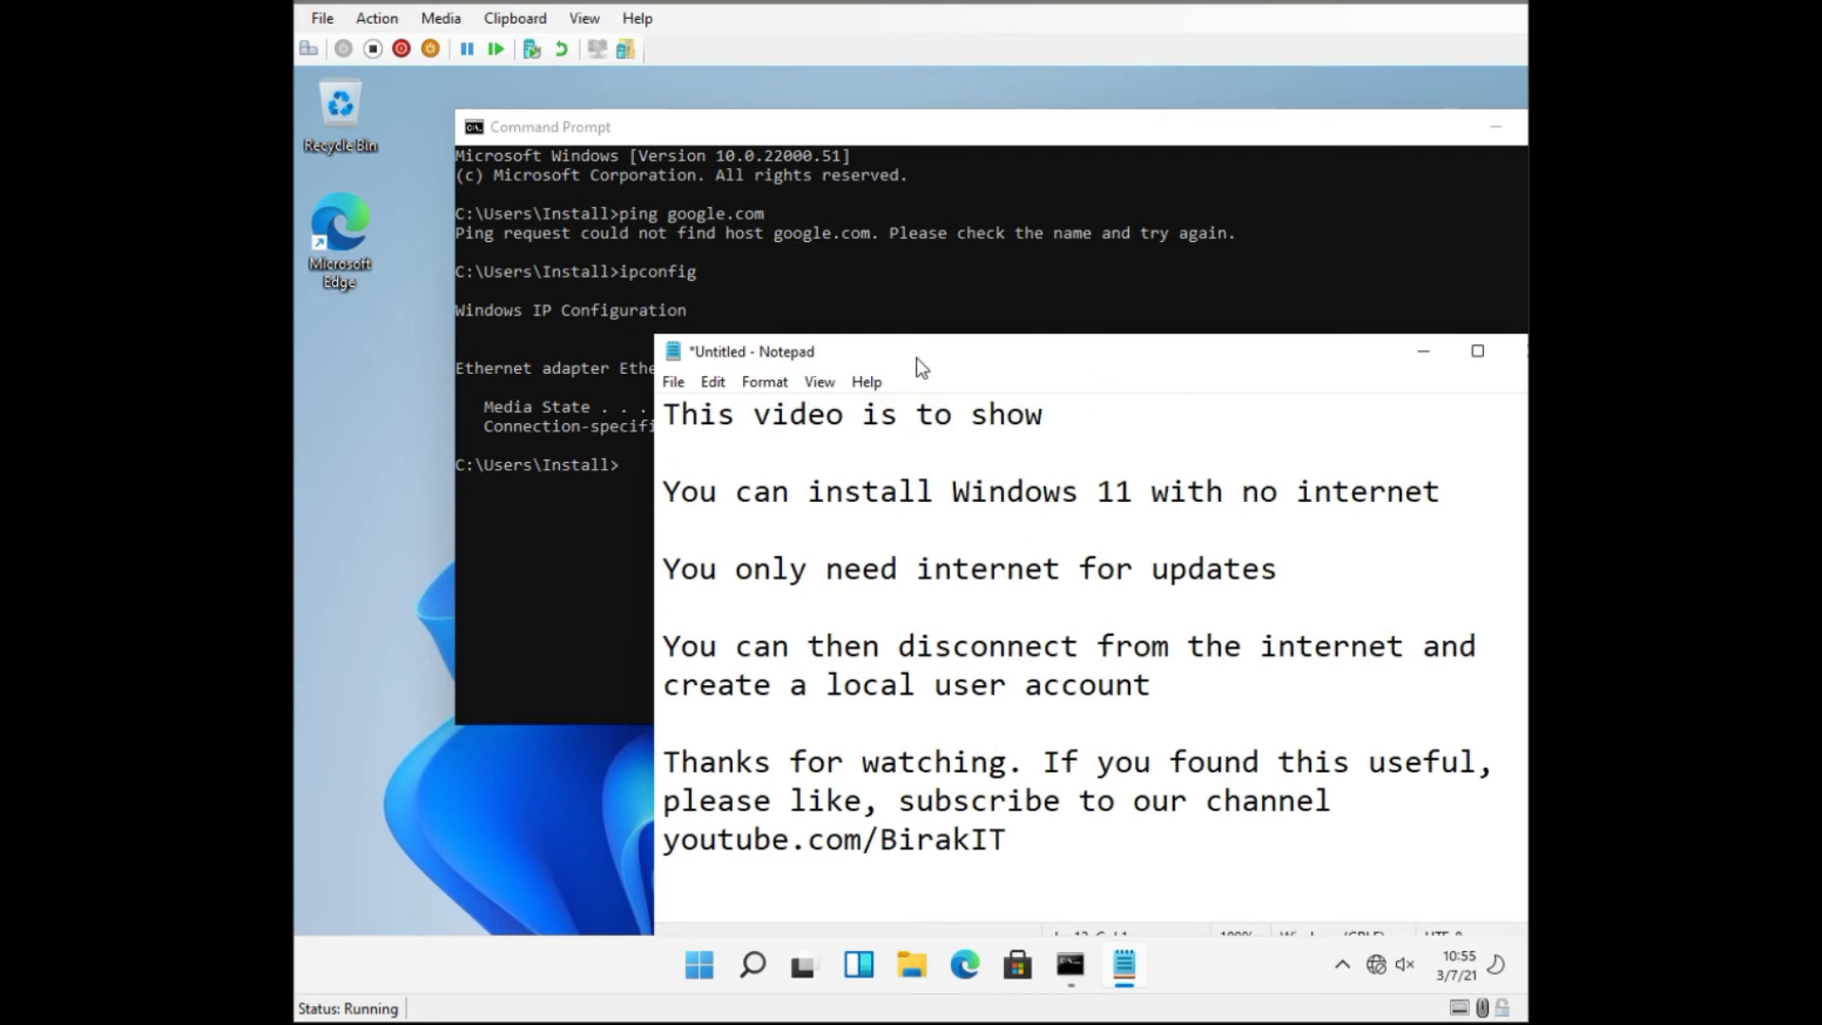
drag(920, 368, 901, 465)
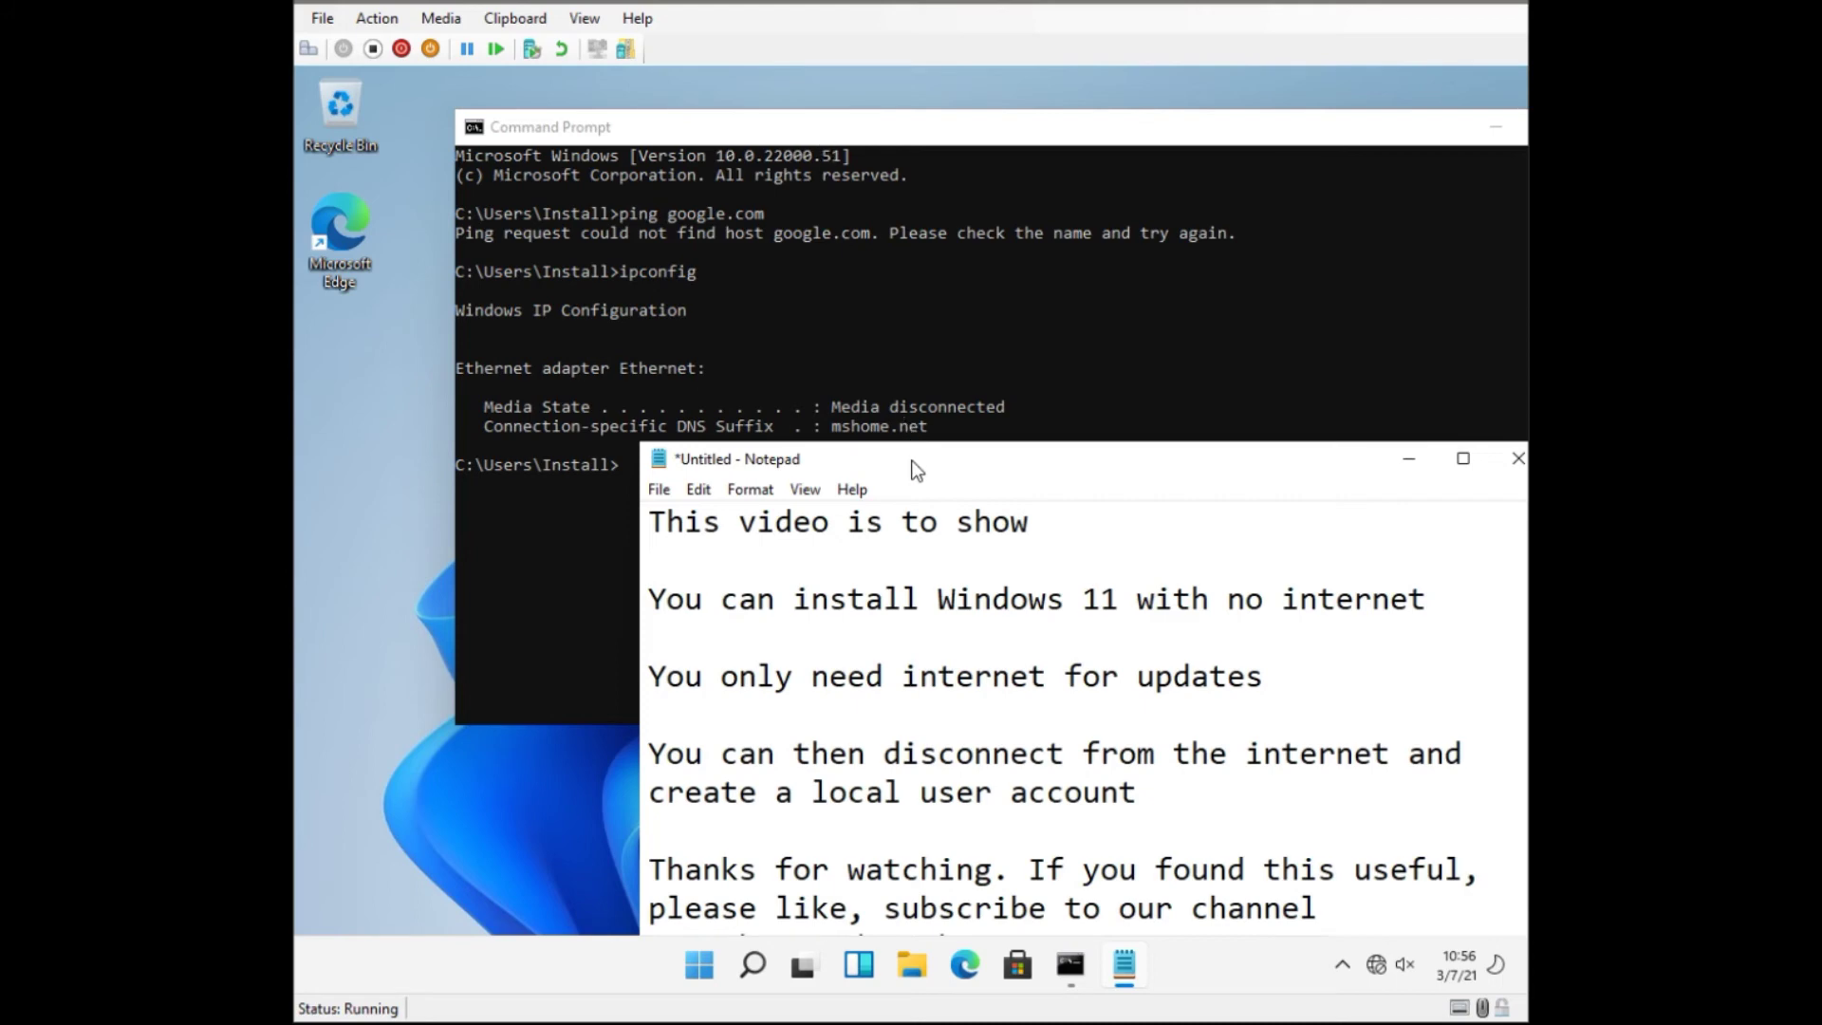
drag(912, 463, 918, 368)
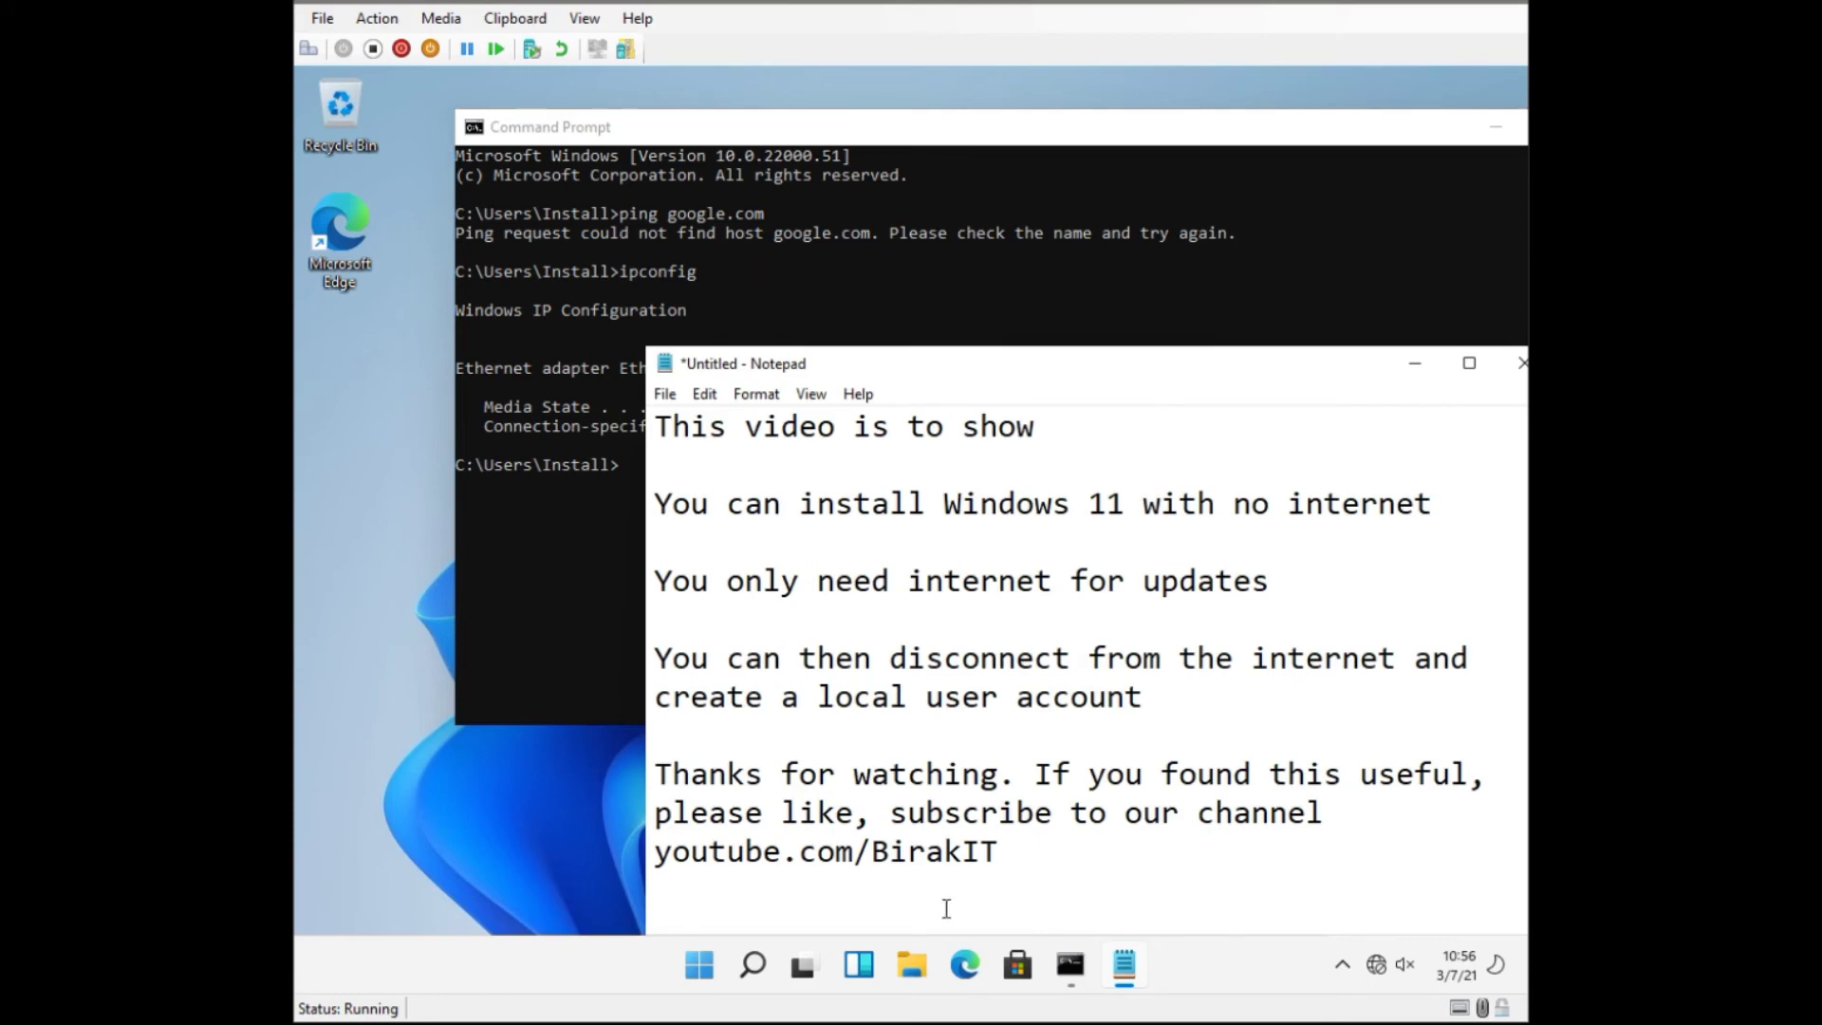
Launch Edge, complete its welcome setup with a chosen new-tab layout, and continue without signing in.
click(963, 972)
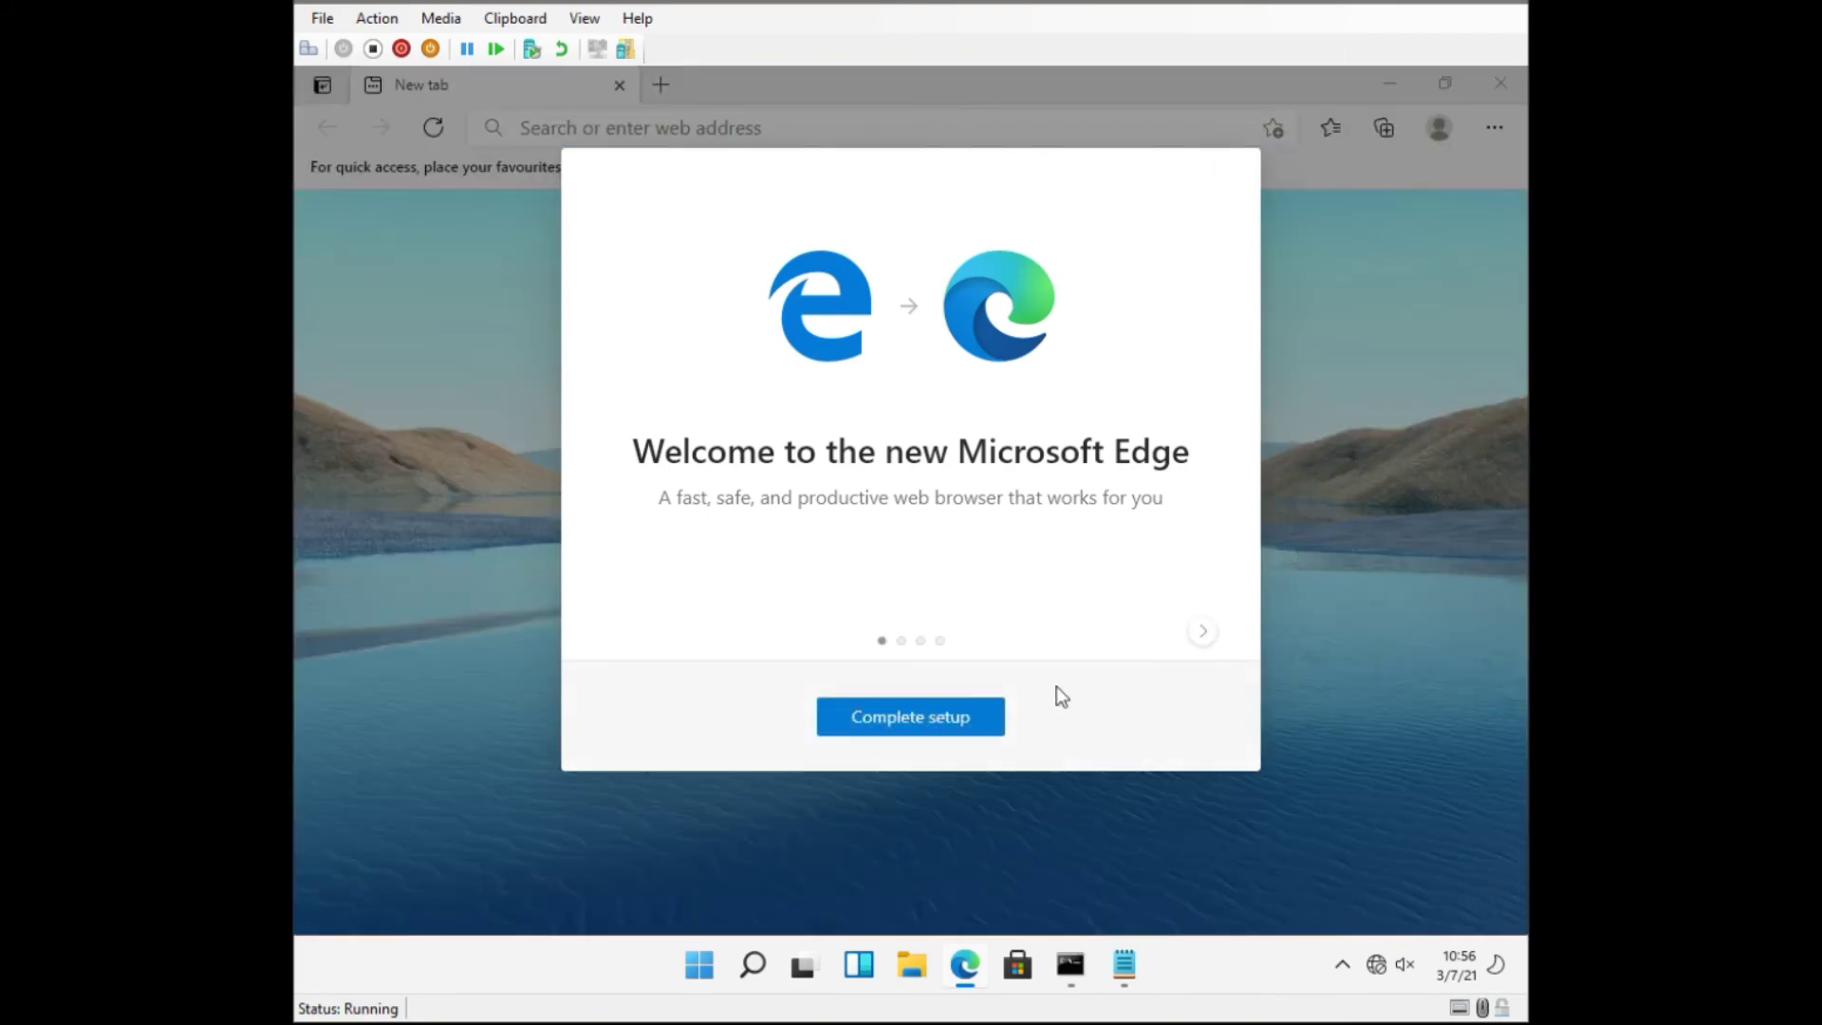
click(992, 720)
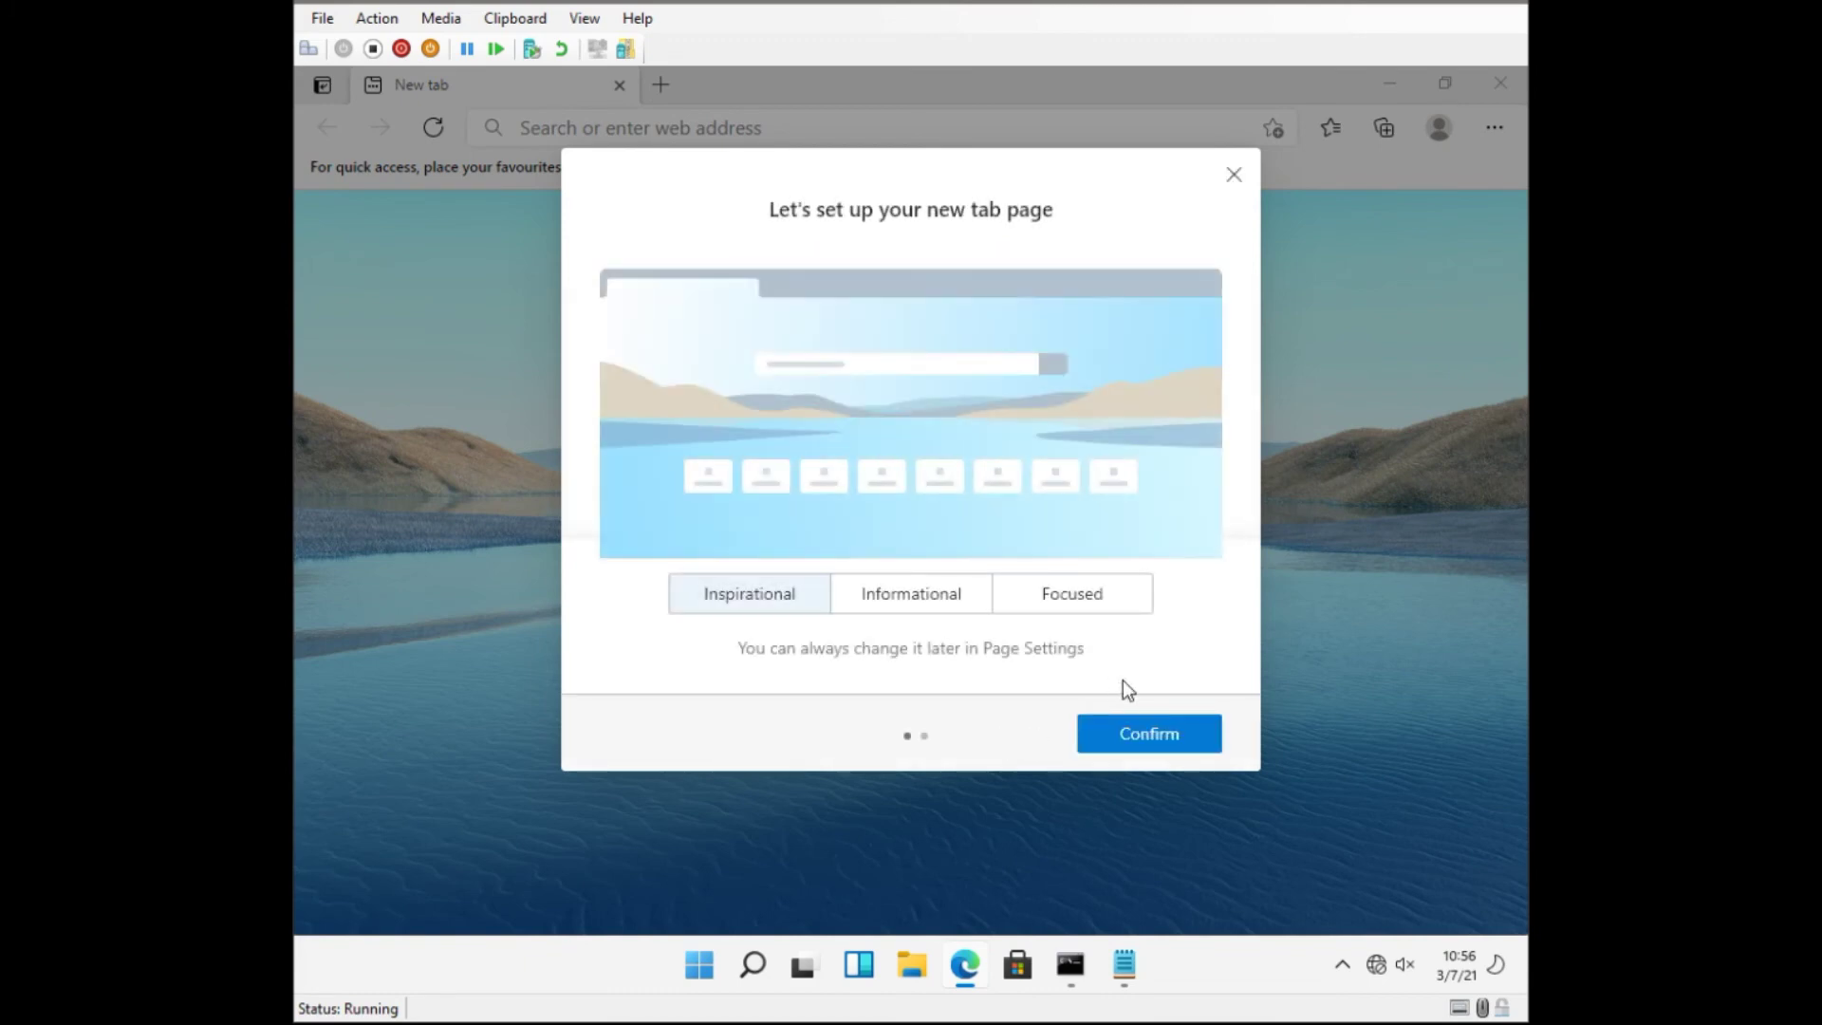
click(1088, 615)
click(1158, 750)
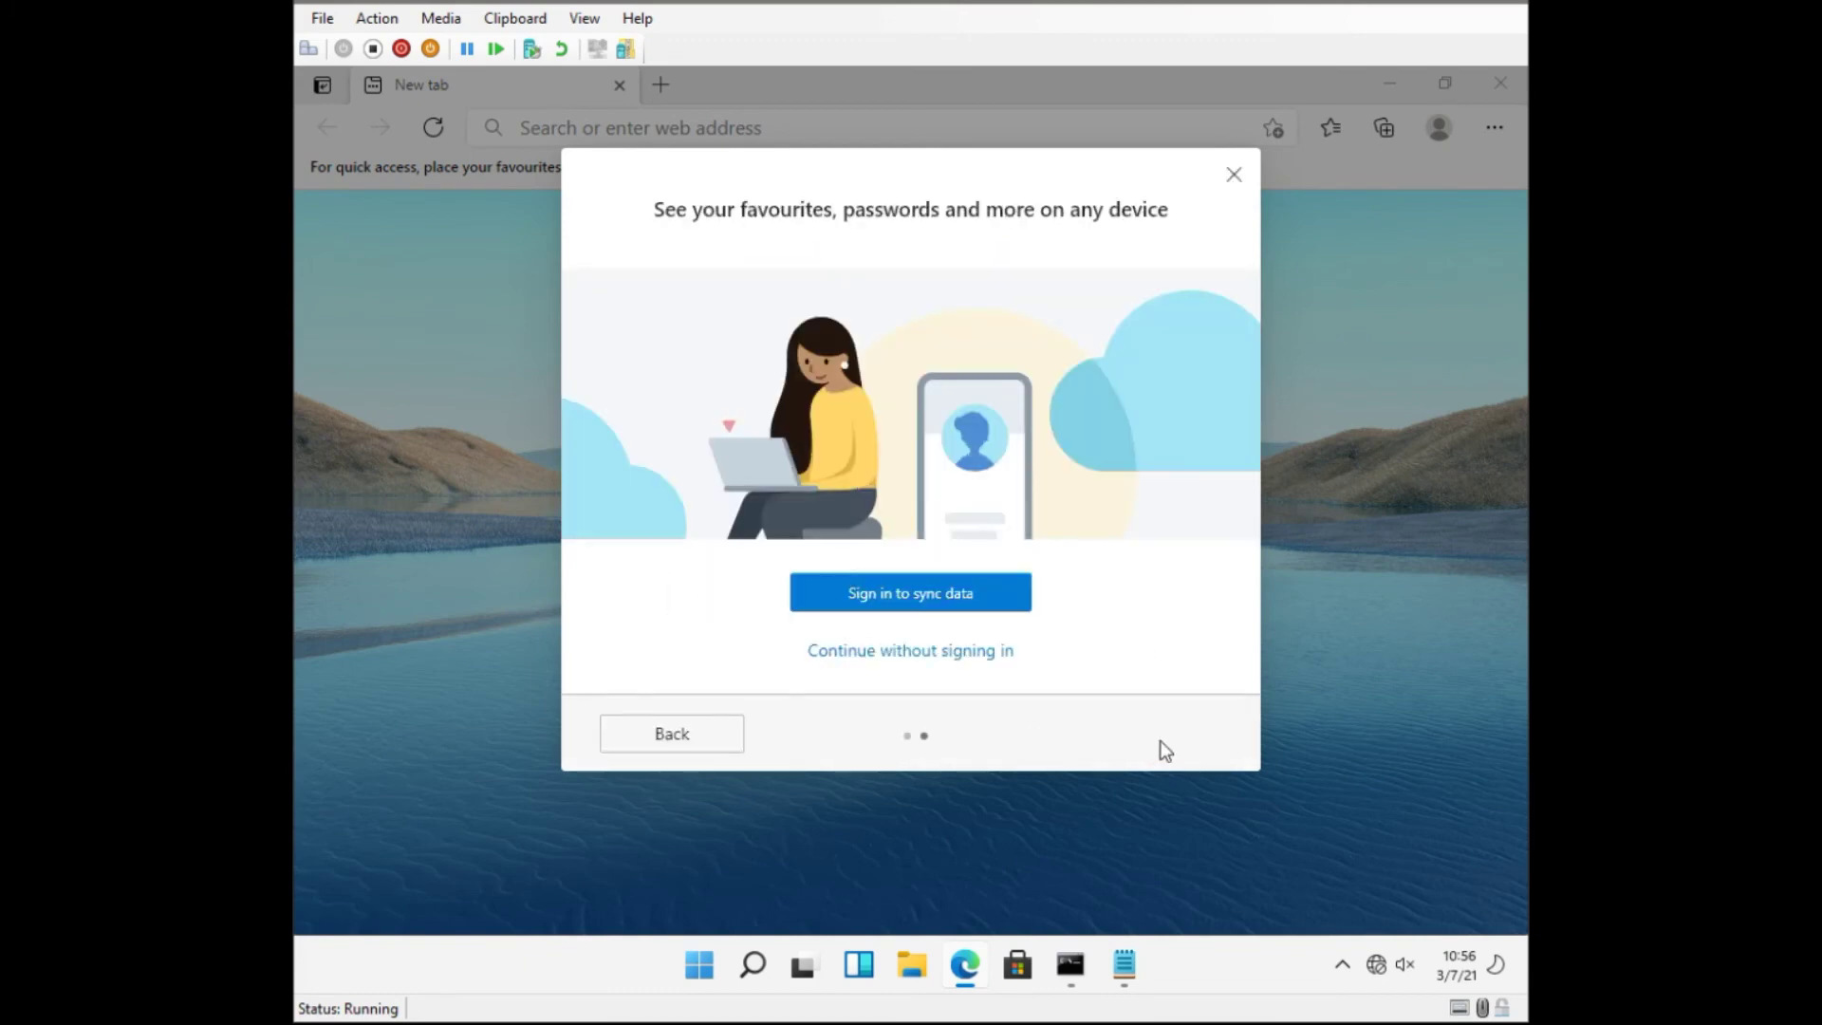
click(966, 657)
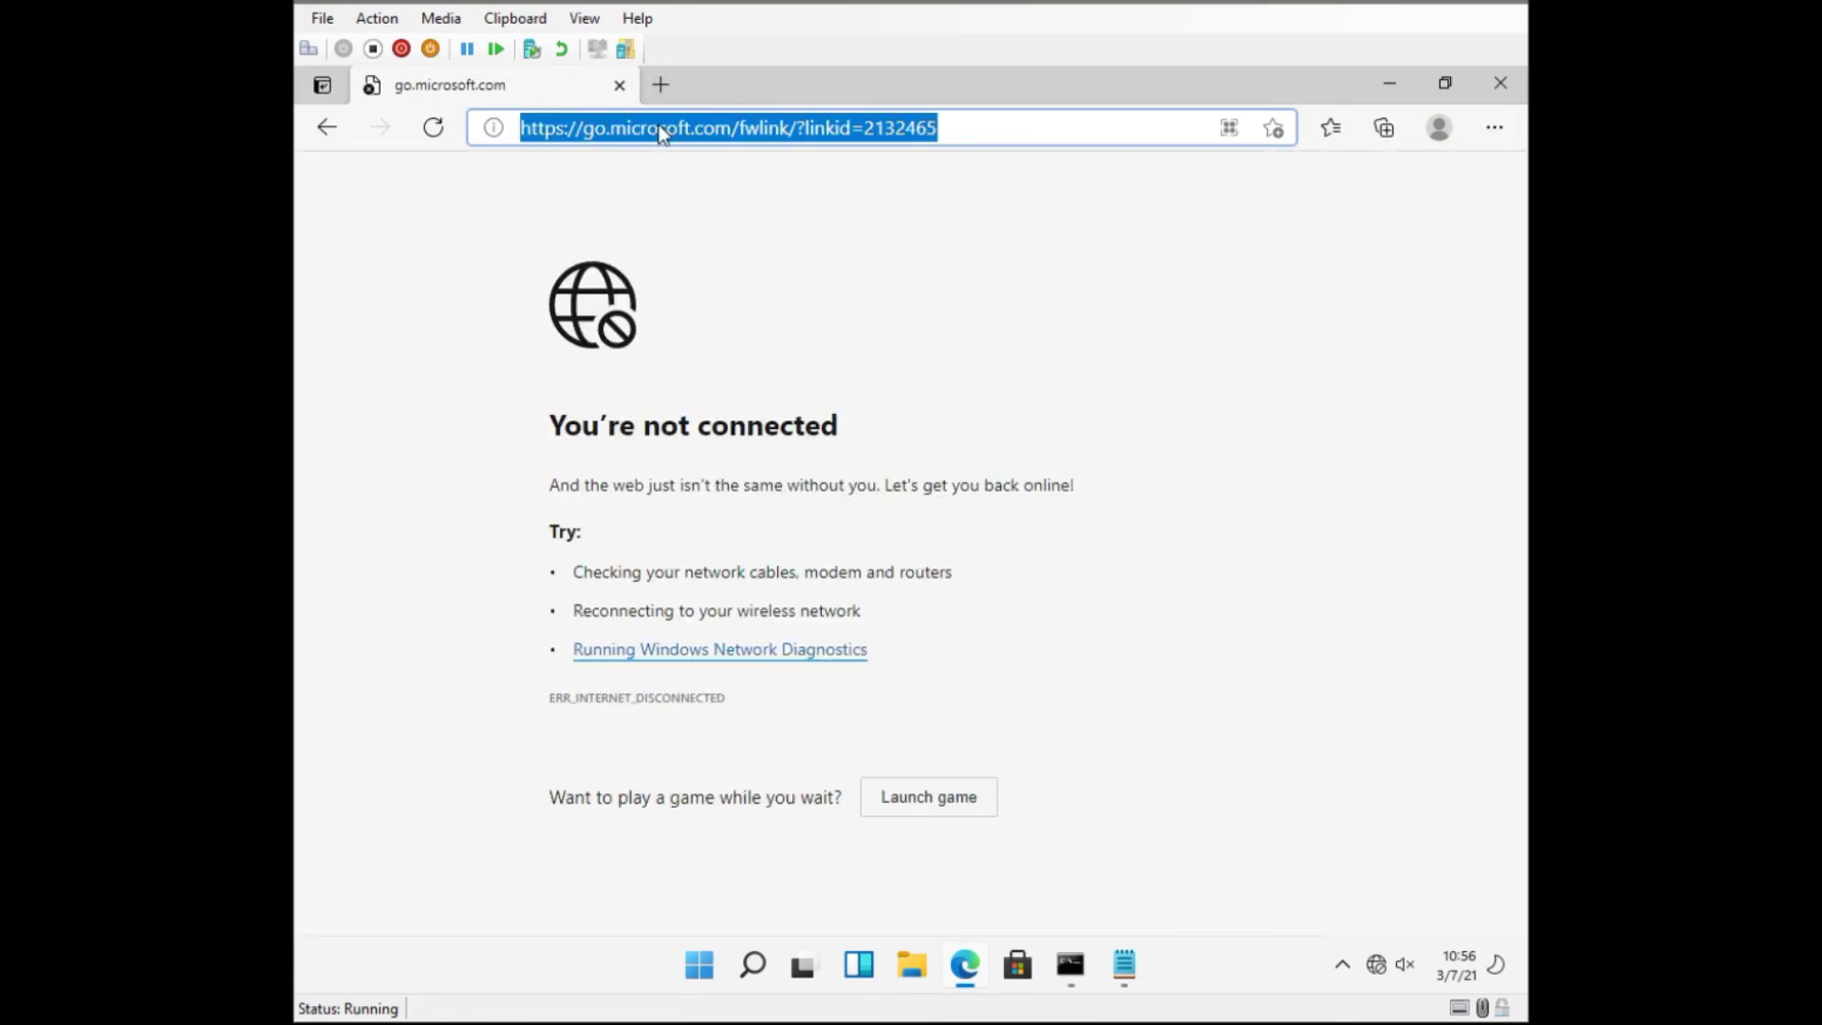
Try google.co.uk and bbc.co.uk in new tabs, both not connected, then return to the Notepad note.
click(659, 84)
text(goog)
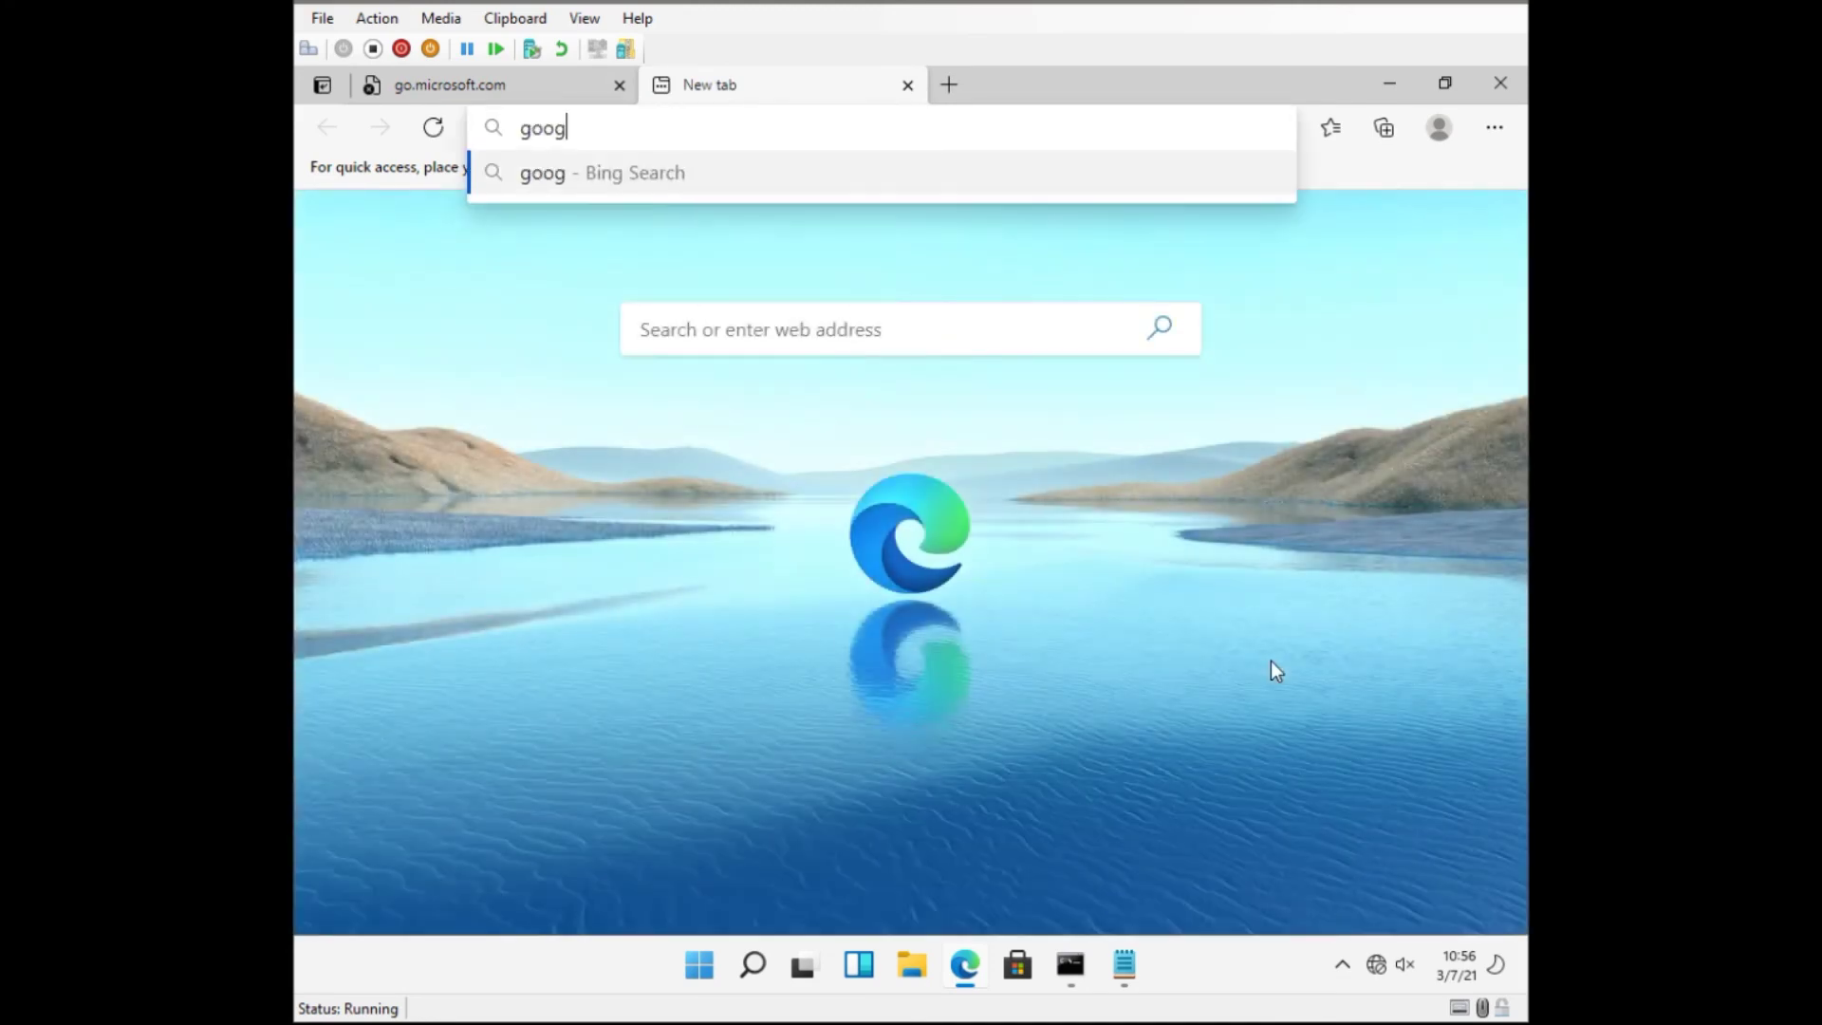
text(le.co.uk)
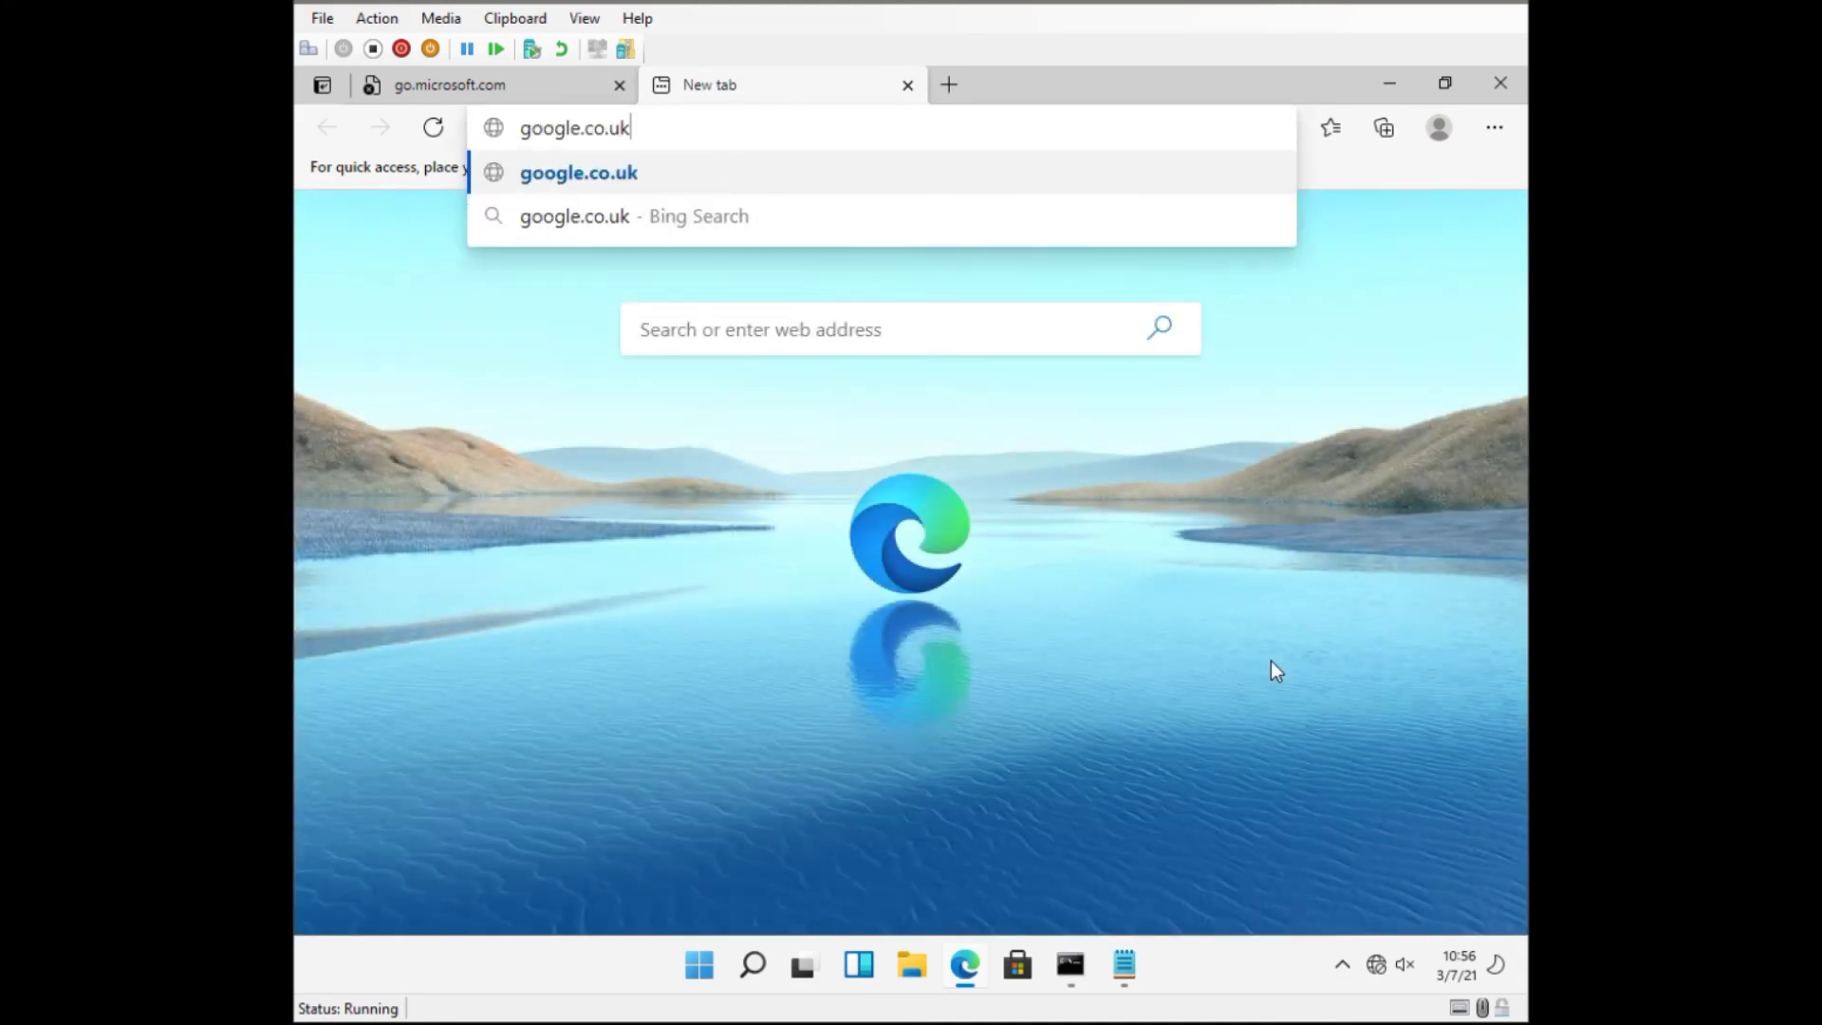
key(Return)
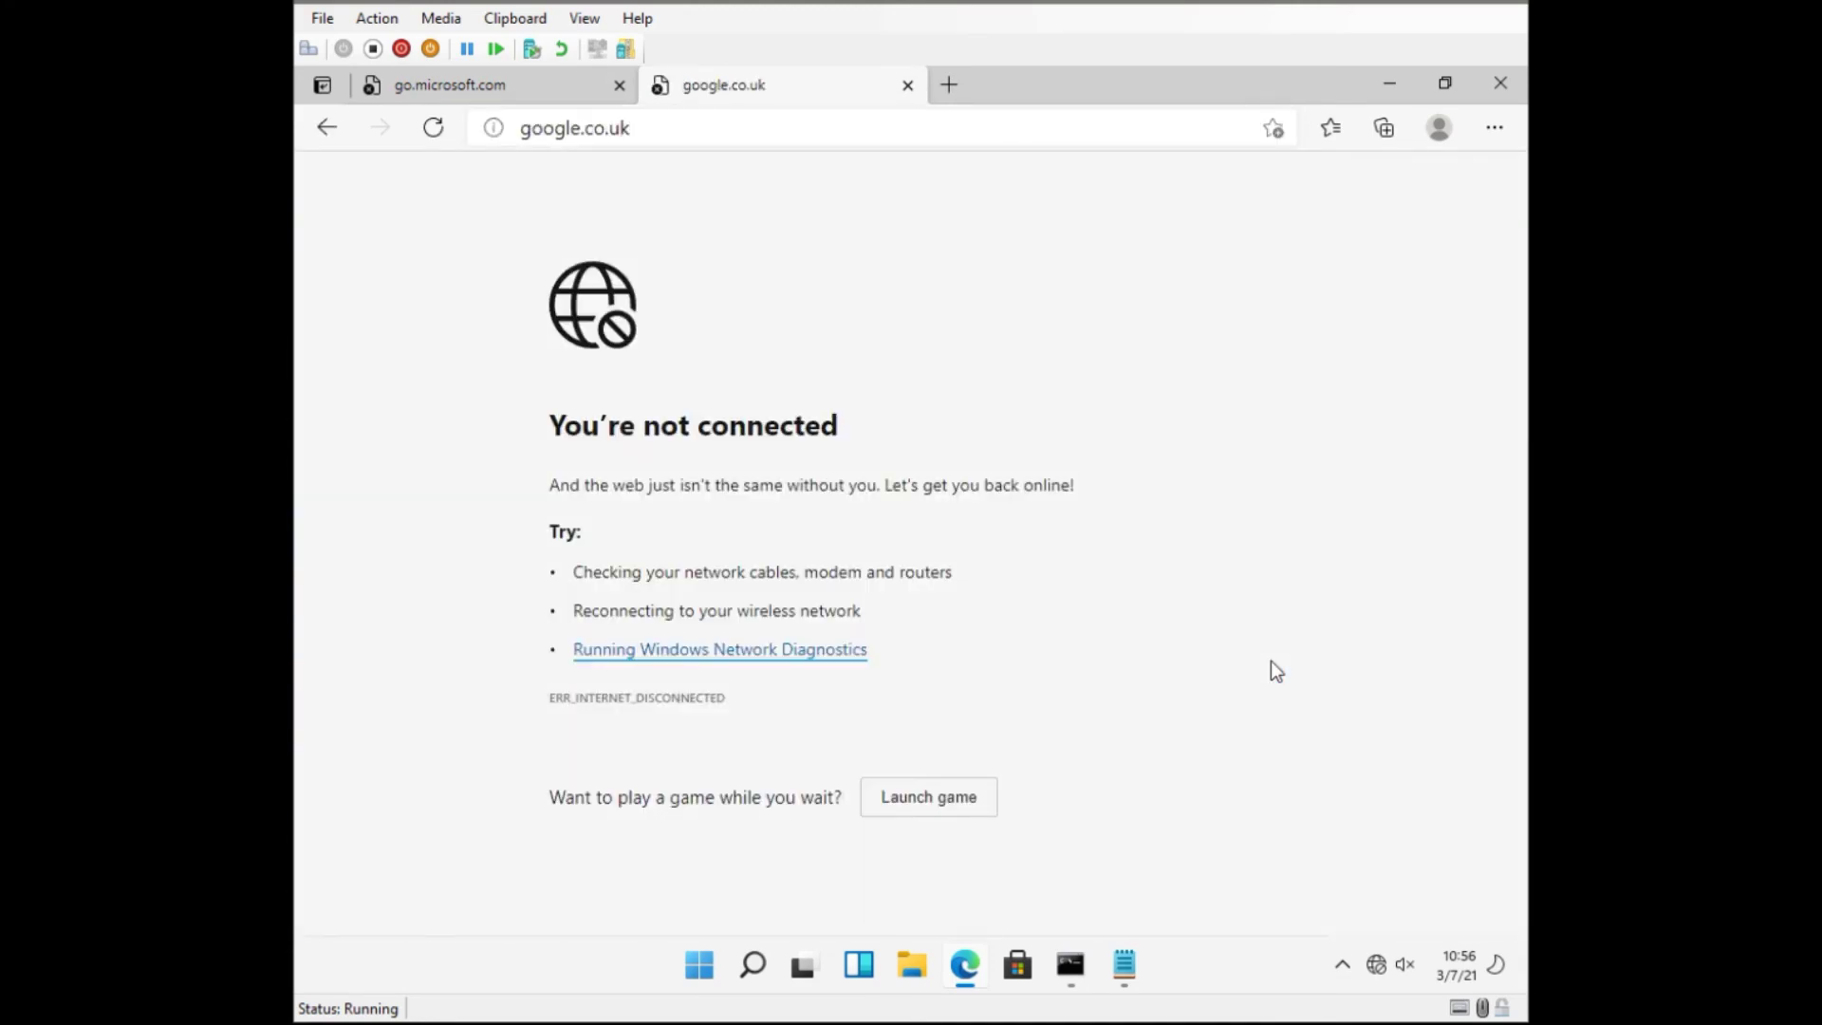
click(949, 86)
text(bbc.co.uk)
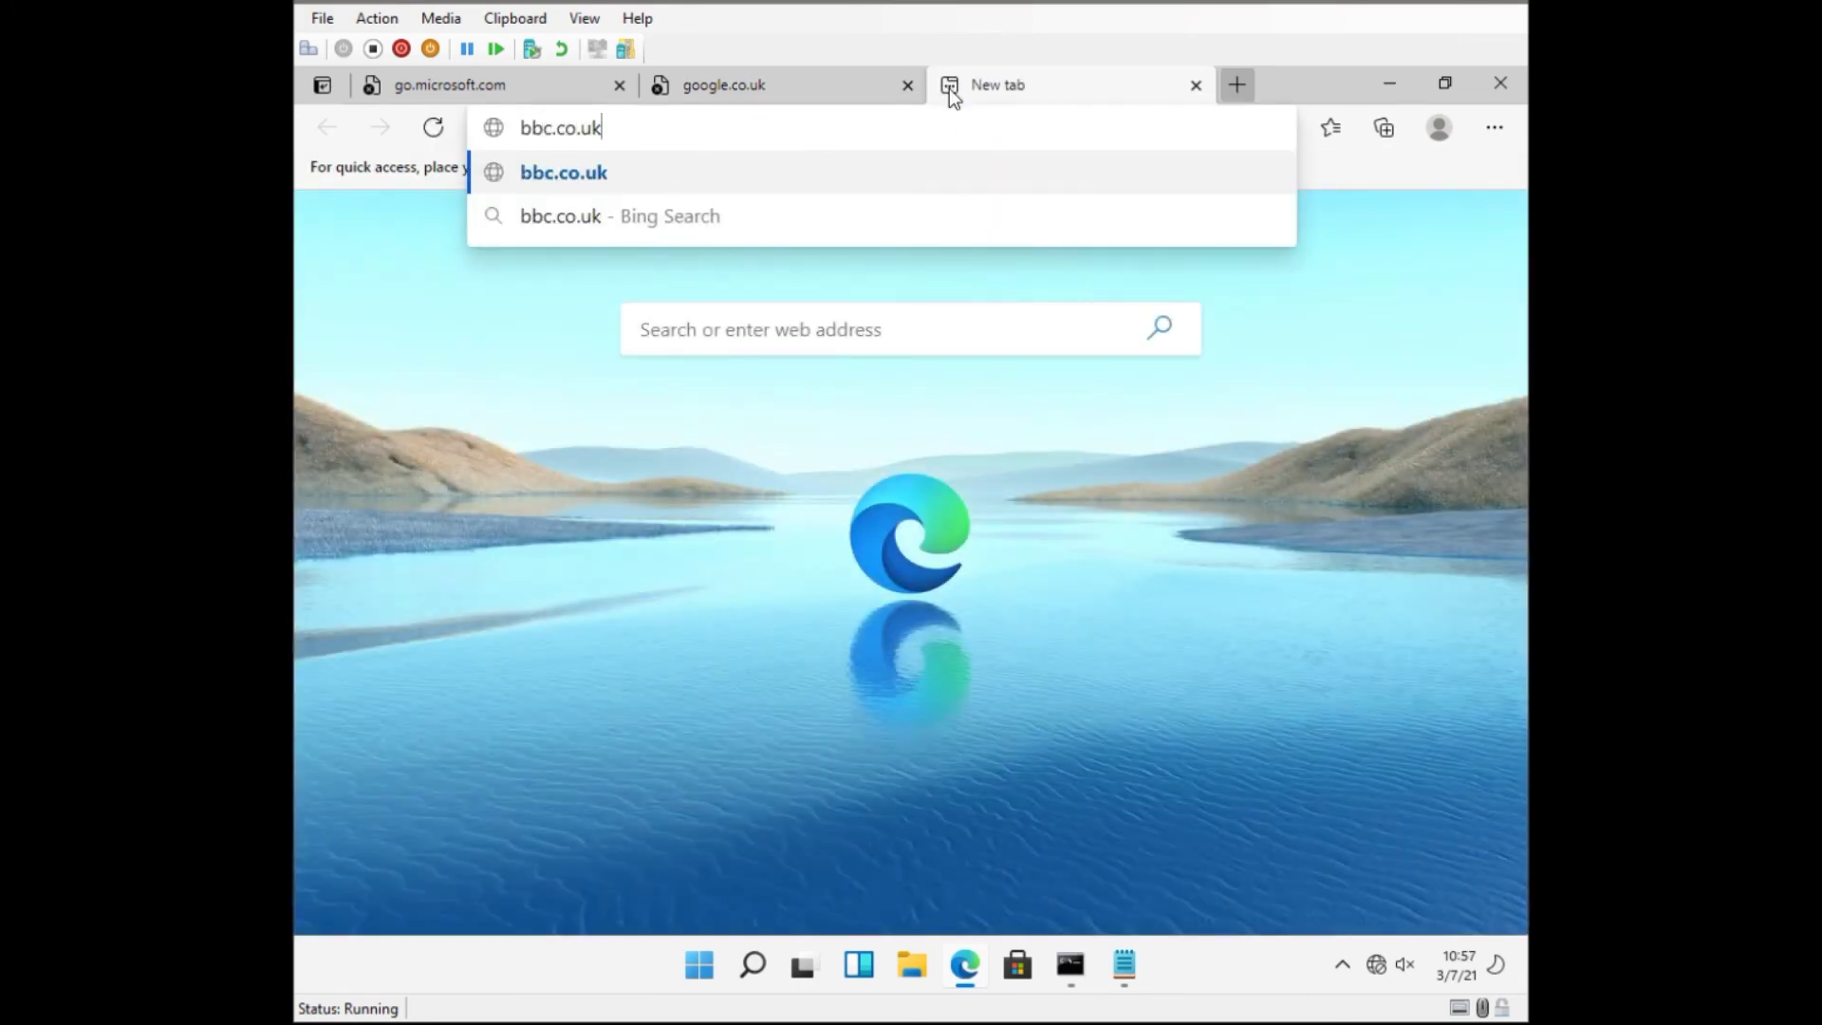
key(Return)
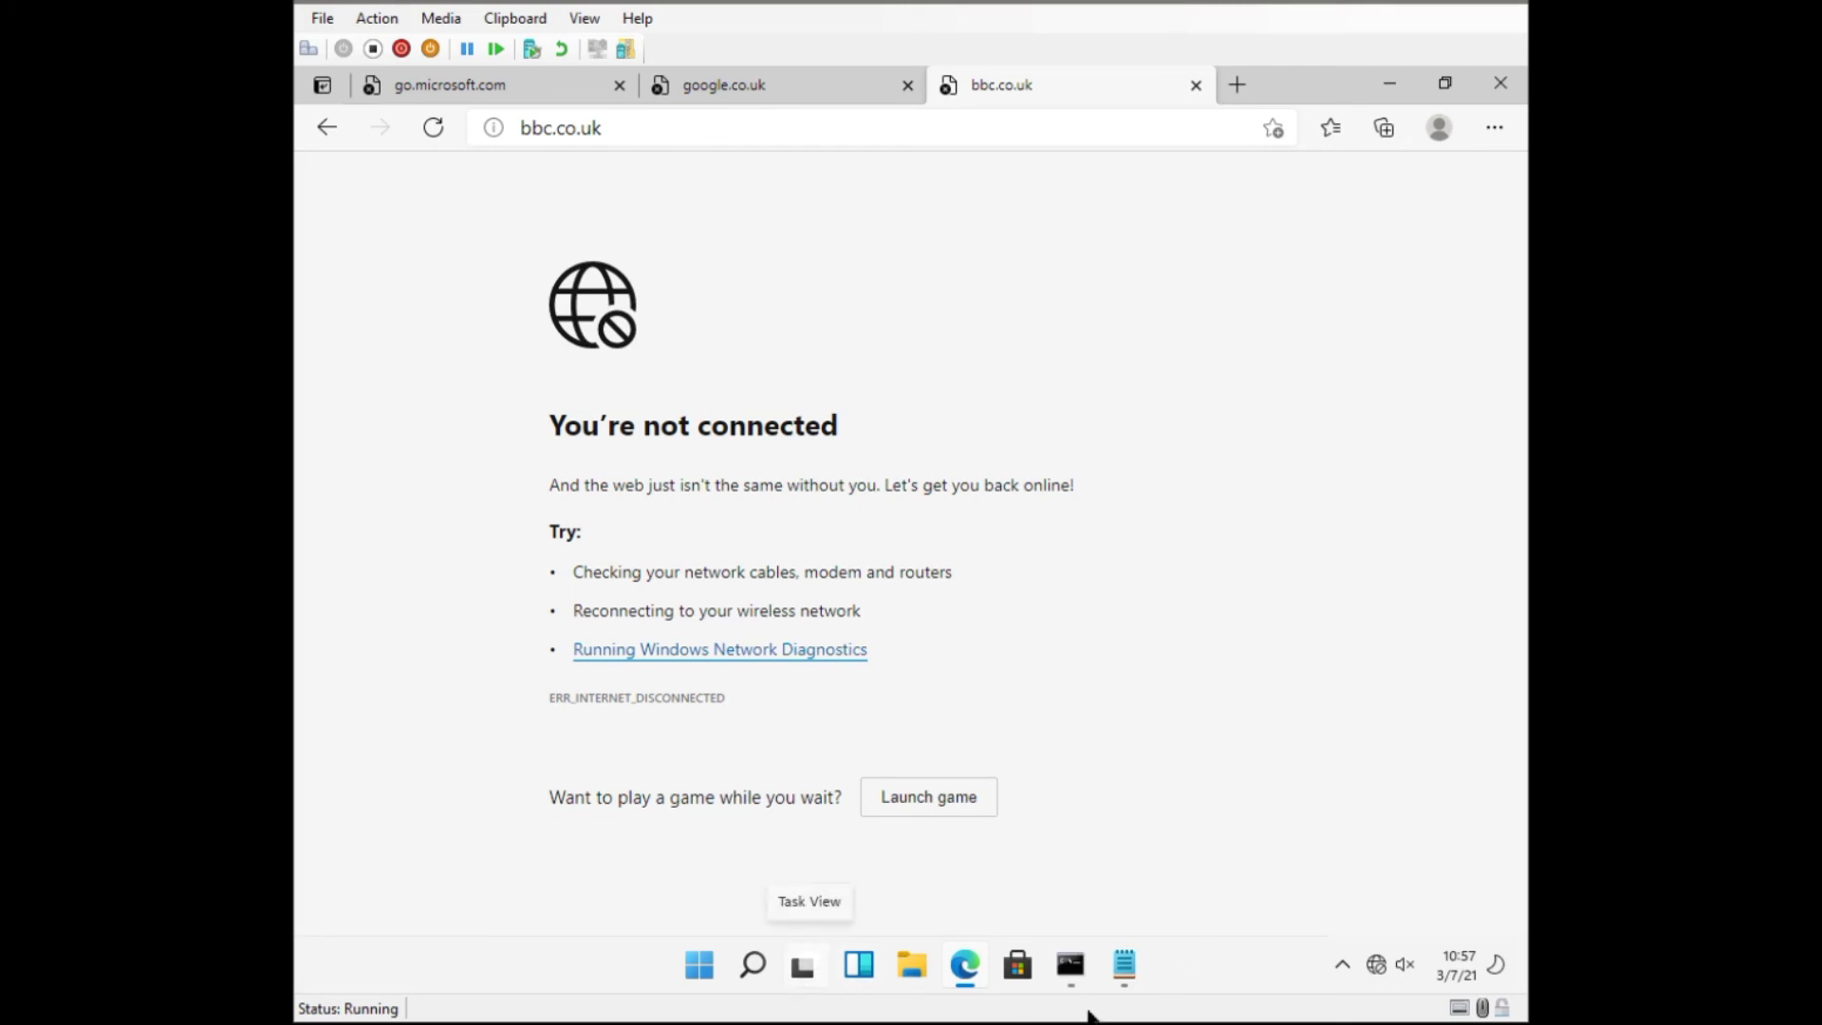
click(1126, 978)
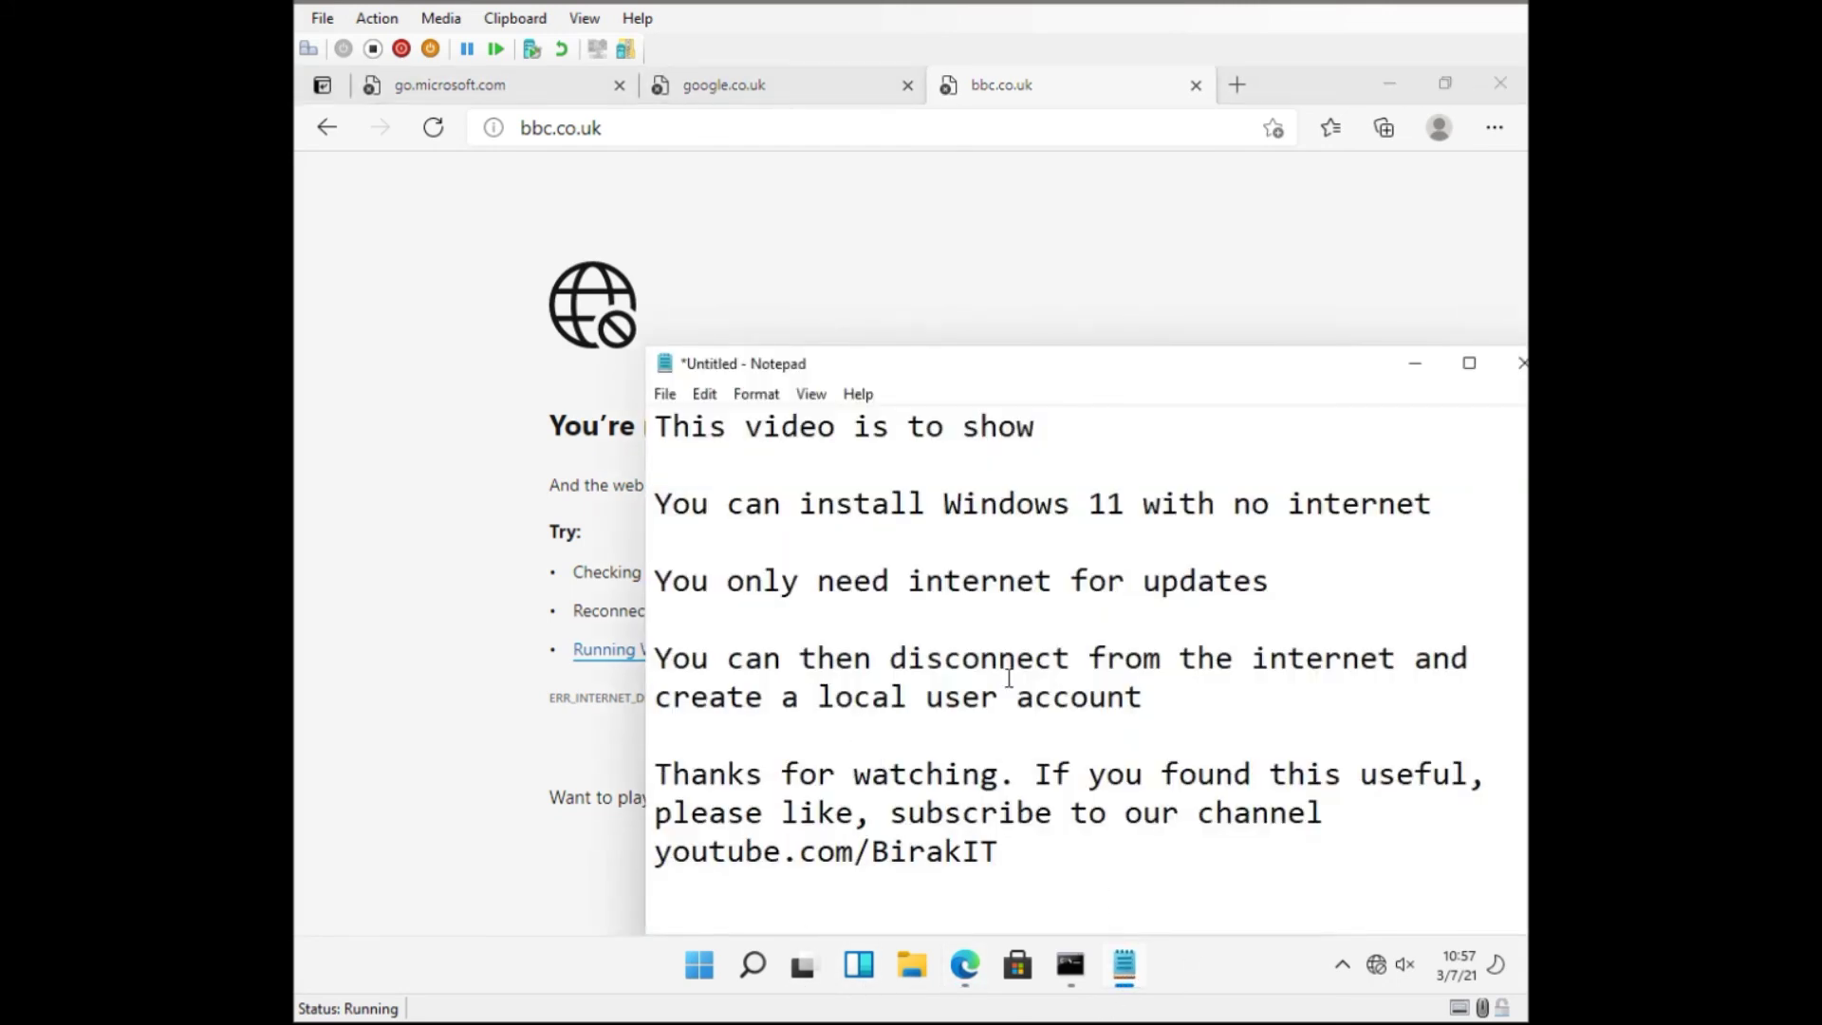
click(667, 660)
drag(667, 659, 1495, 695)
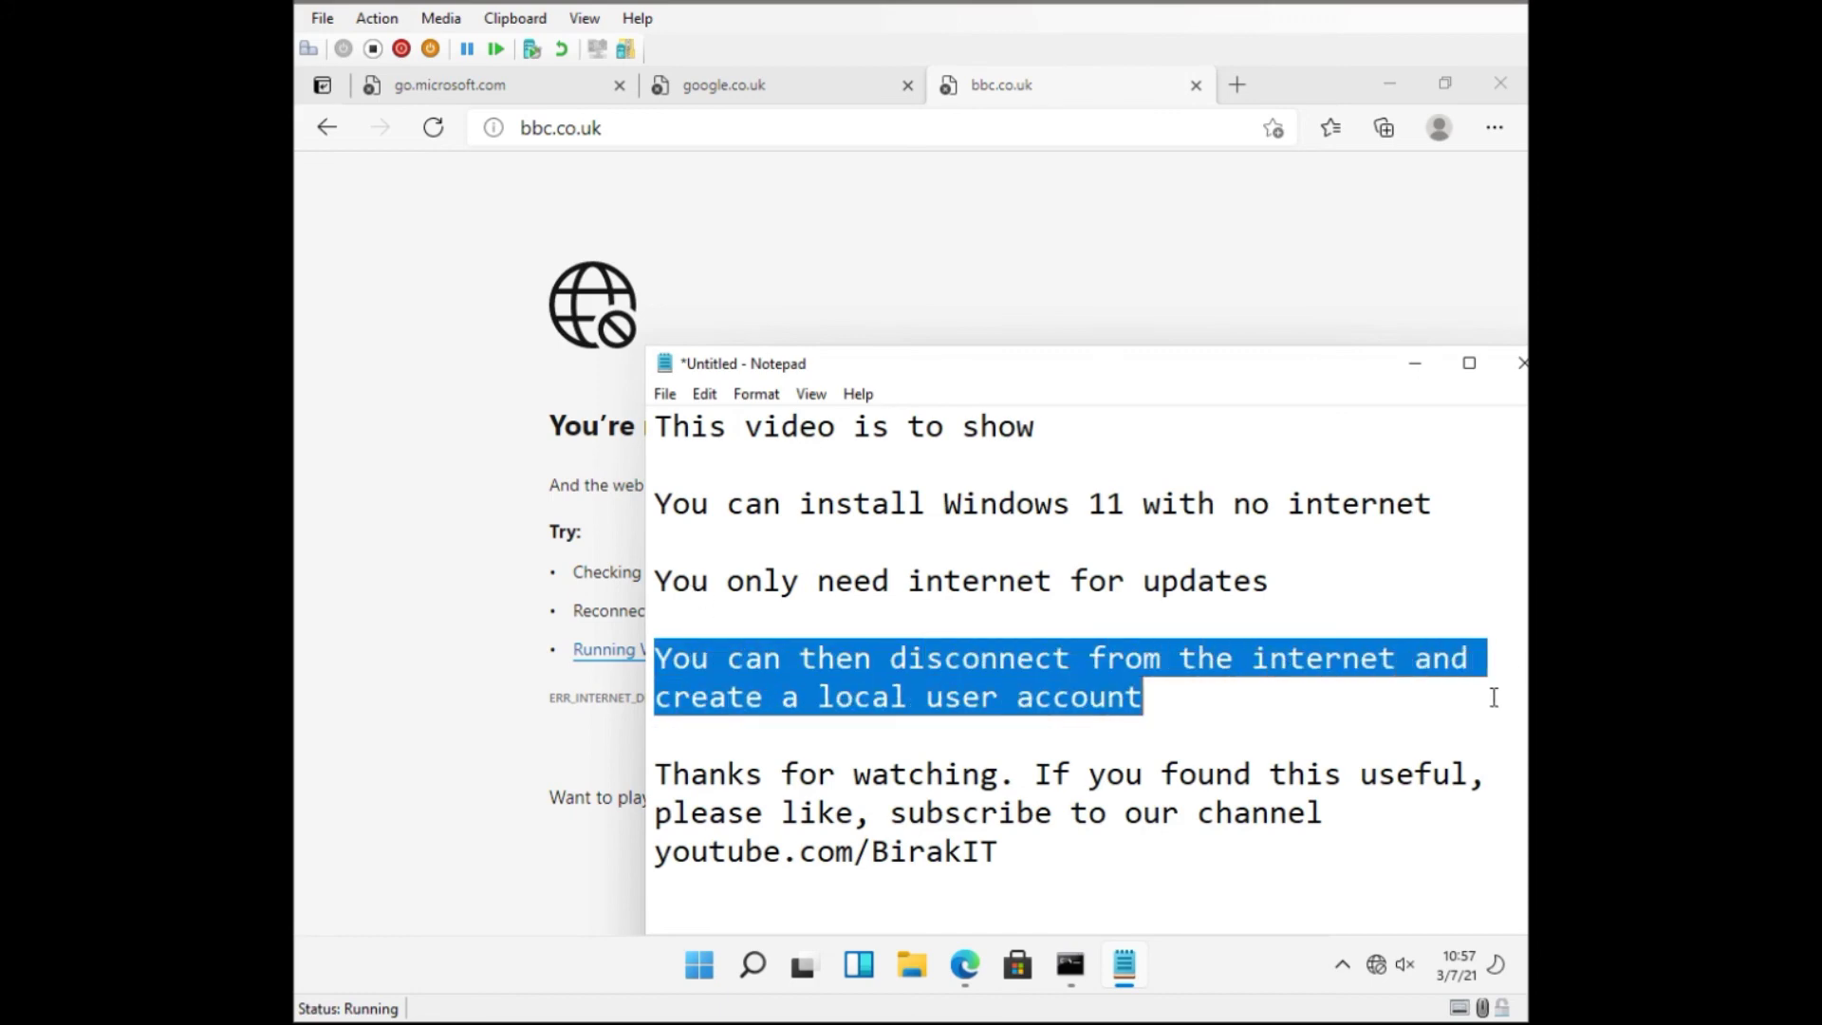
click(1168, 863)
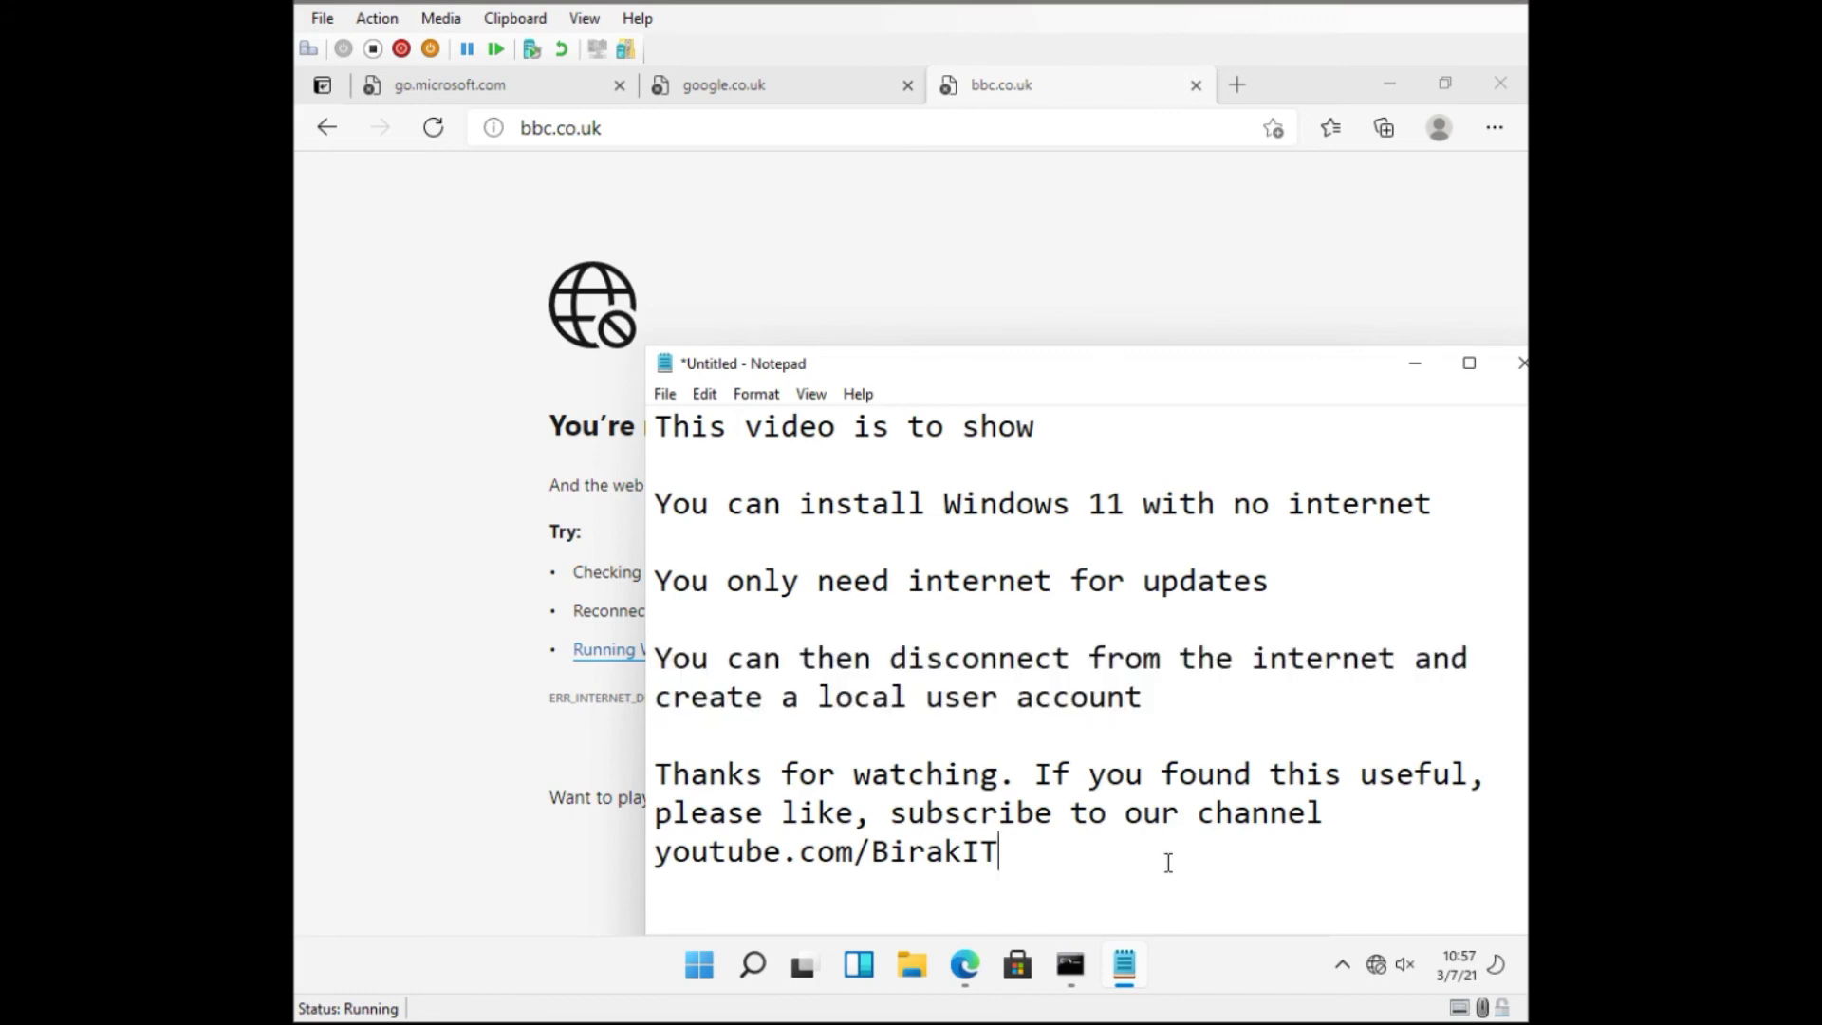
click(1383, 964)
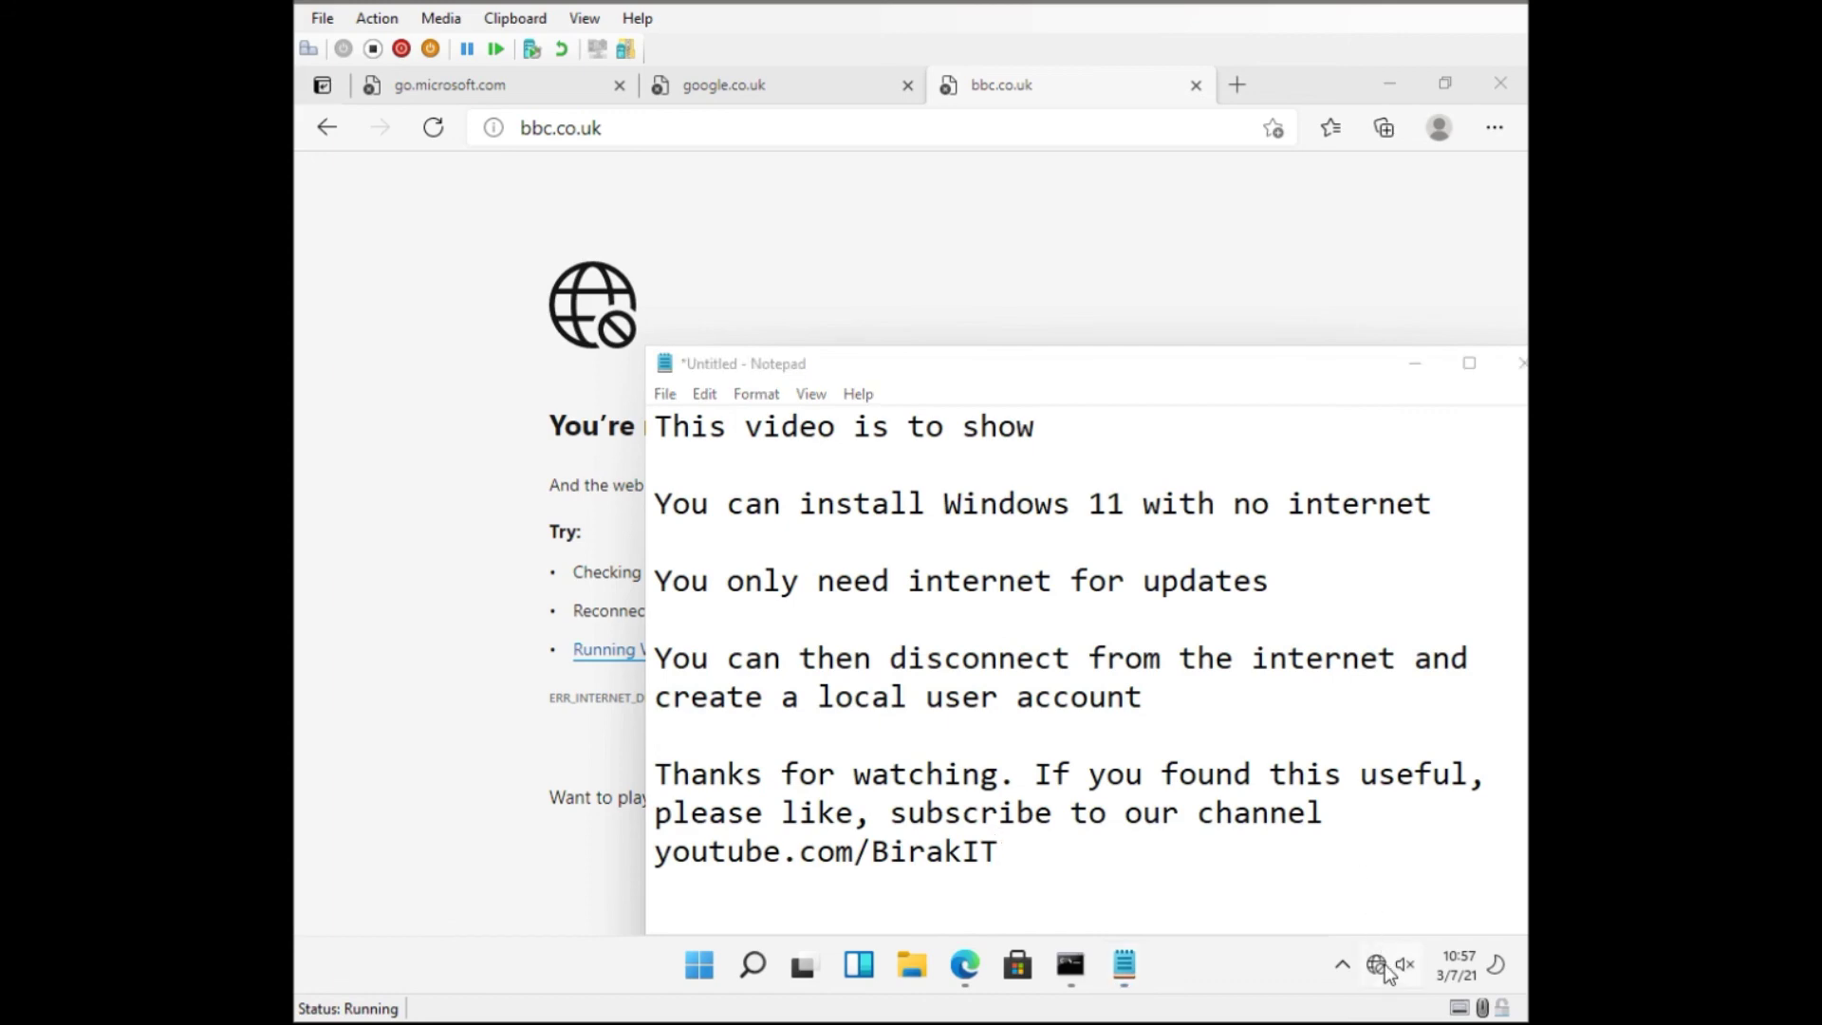
click(1375, 965)
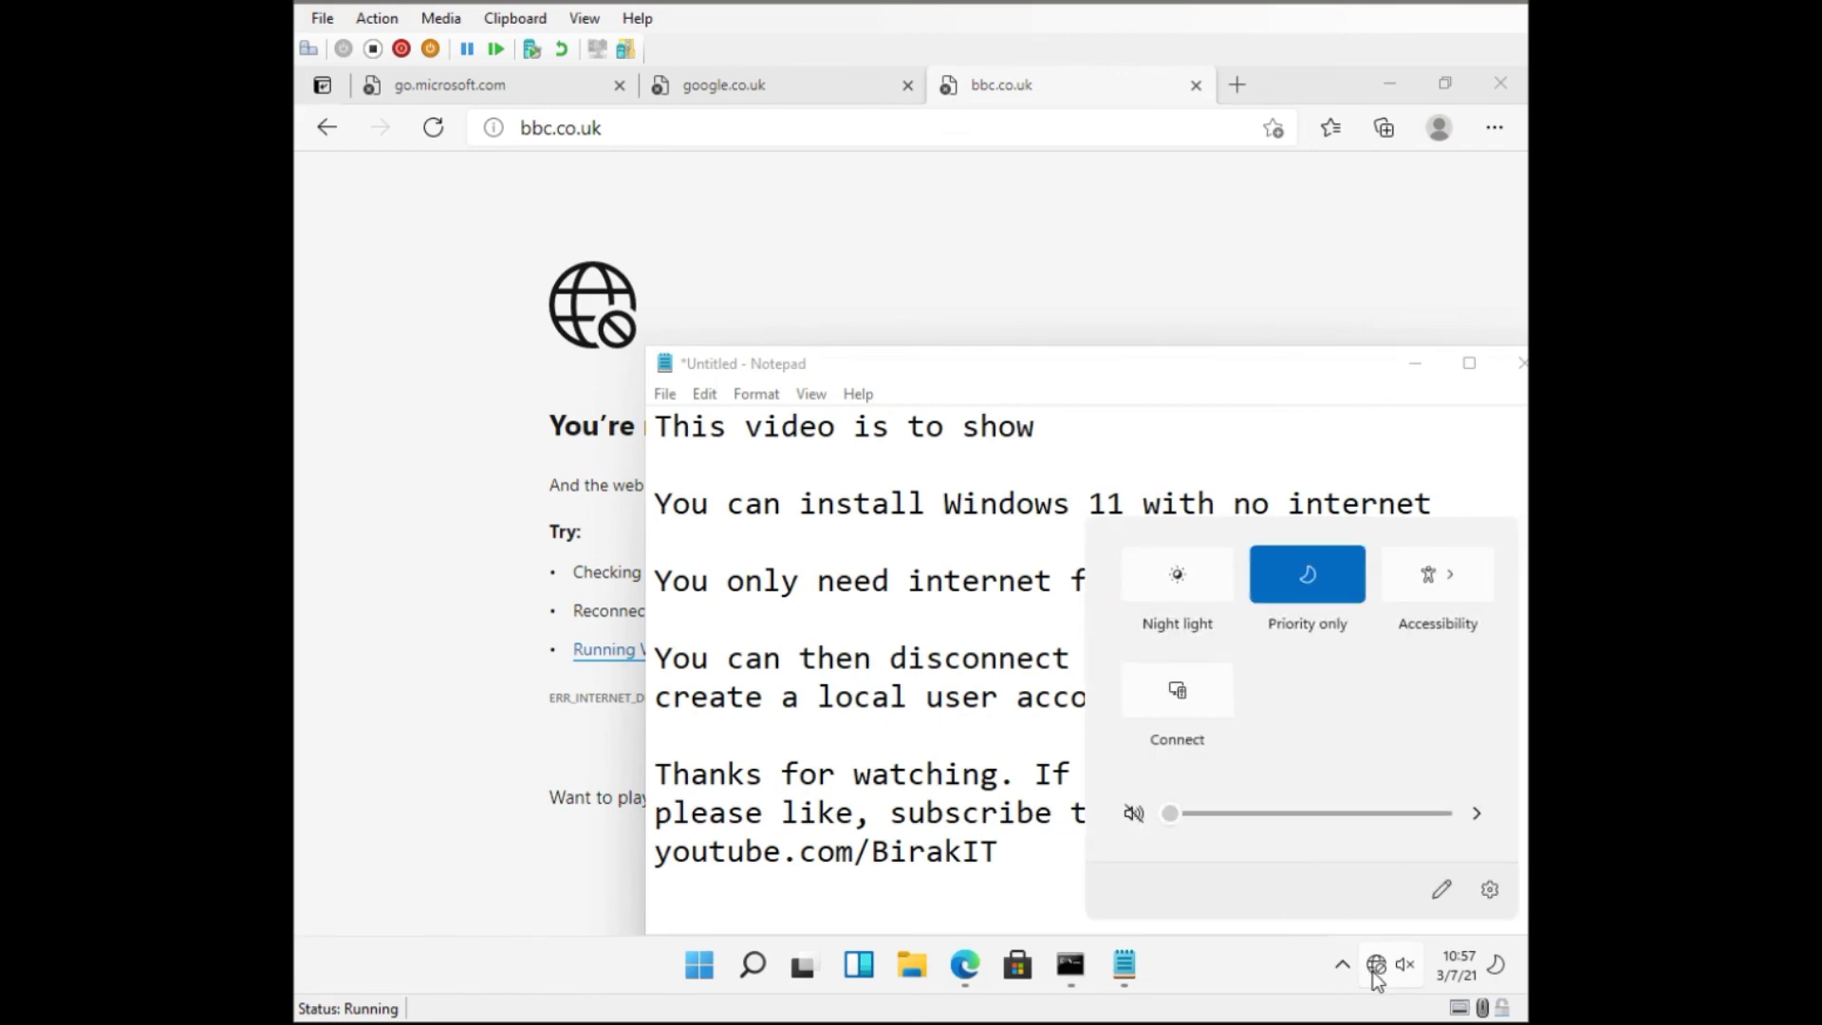
click(1374, 975)
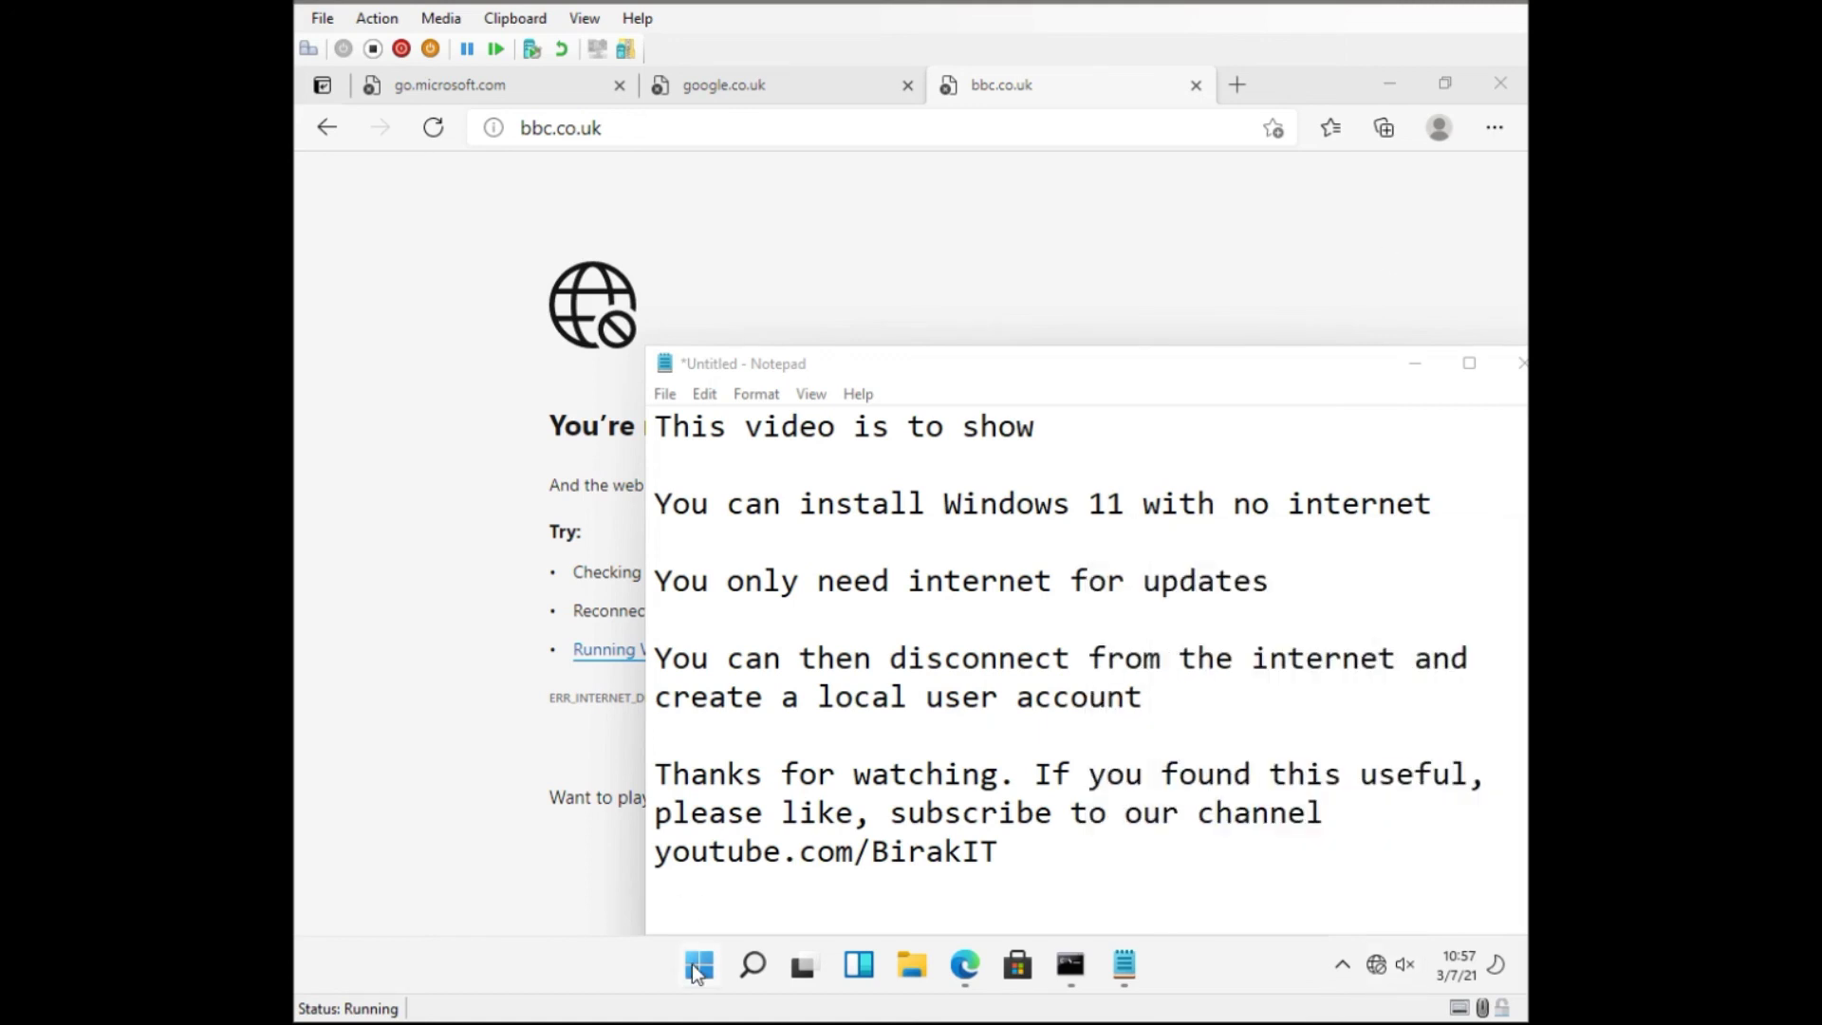
Shut down Windows from the Start power menu, choosing Shut down anyway despite the unsaved note.
click(697, 967)
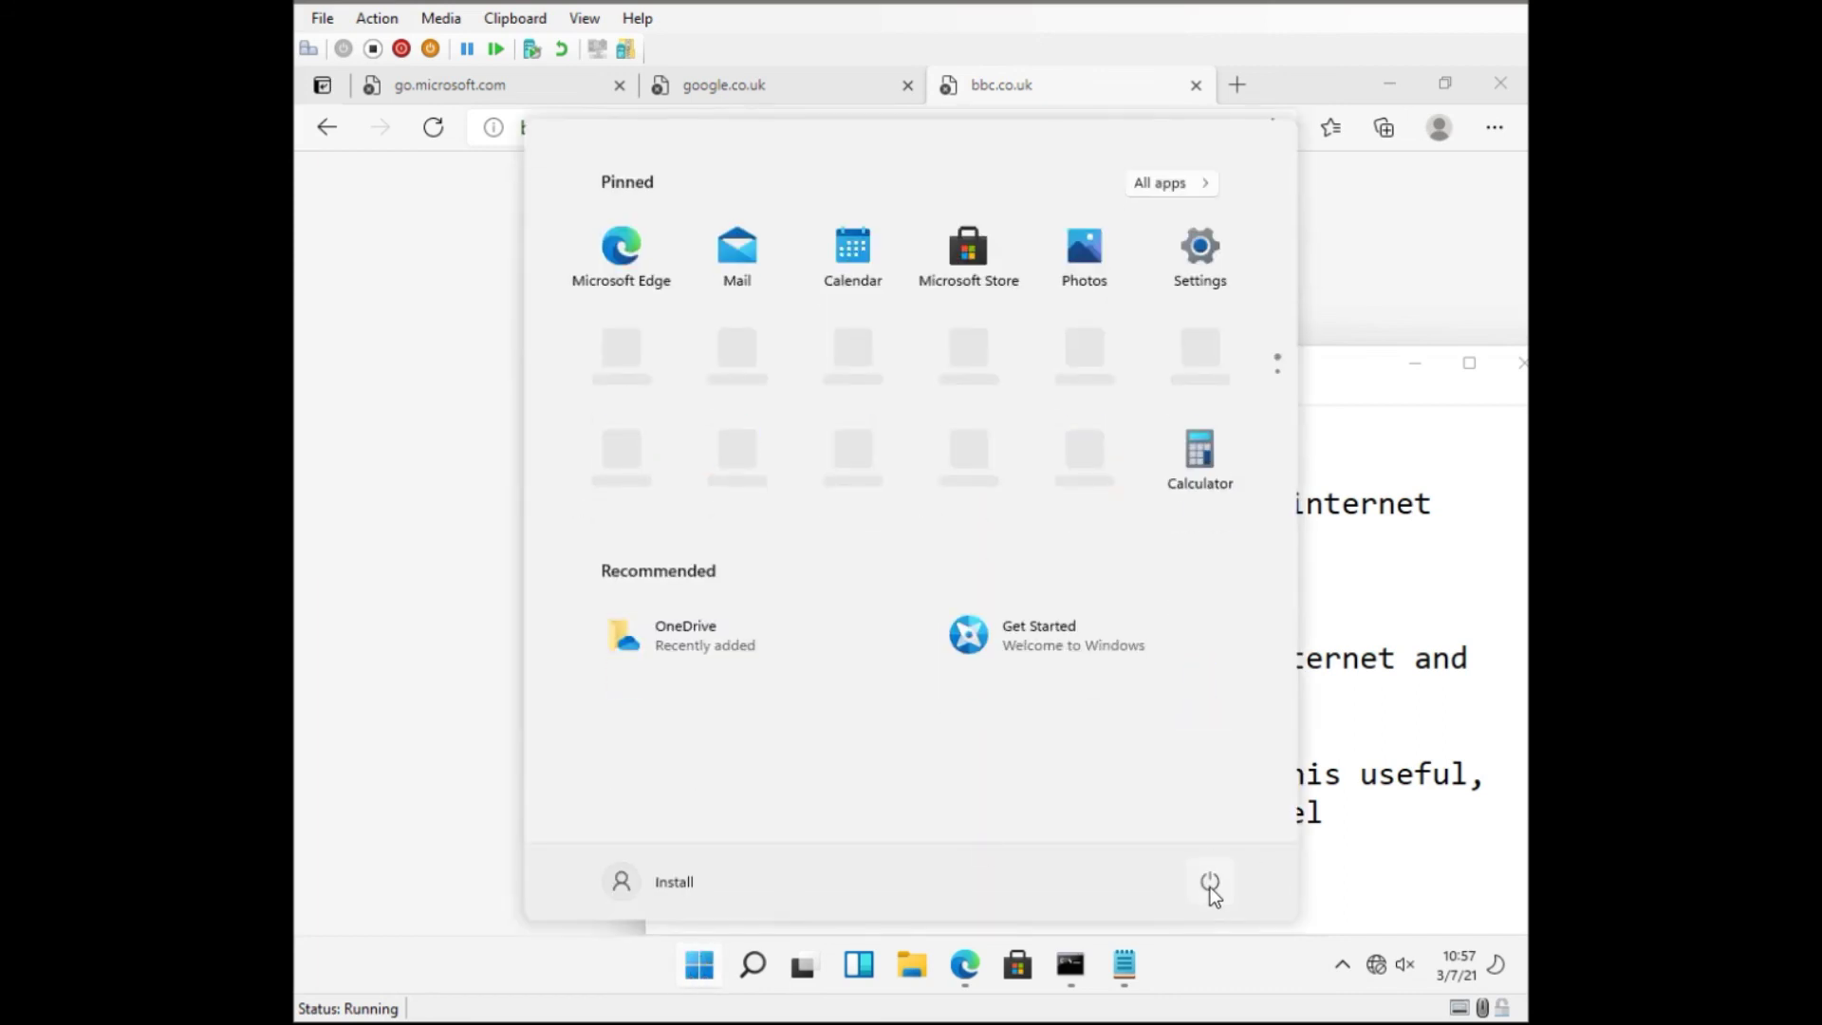
click(1210, 884)
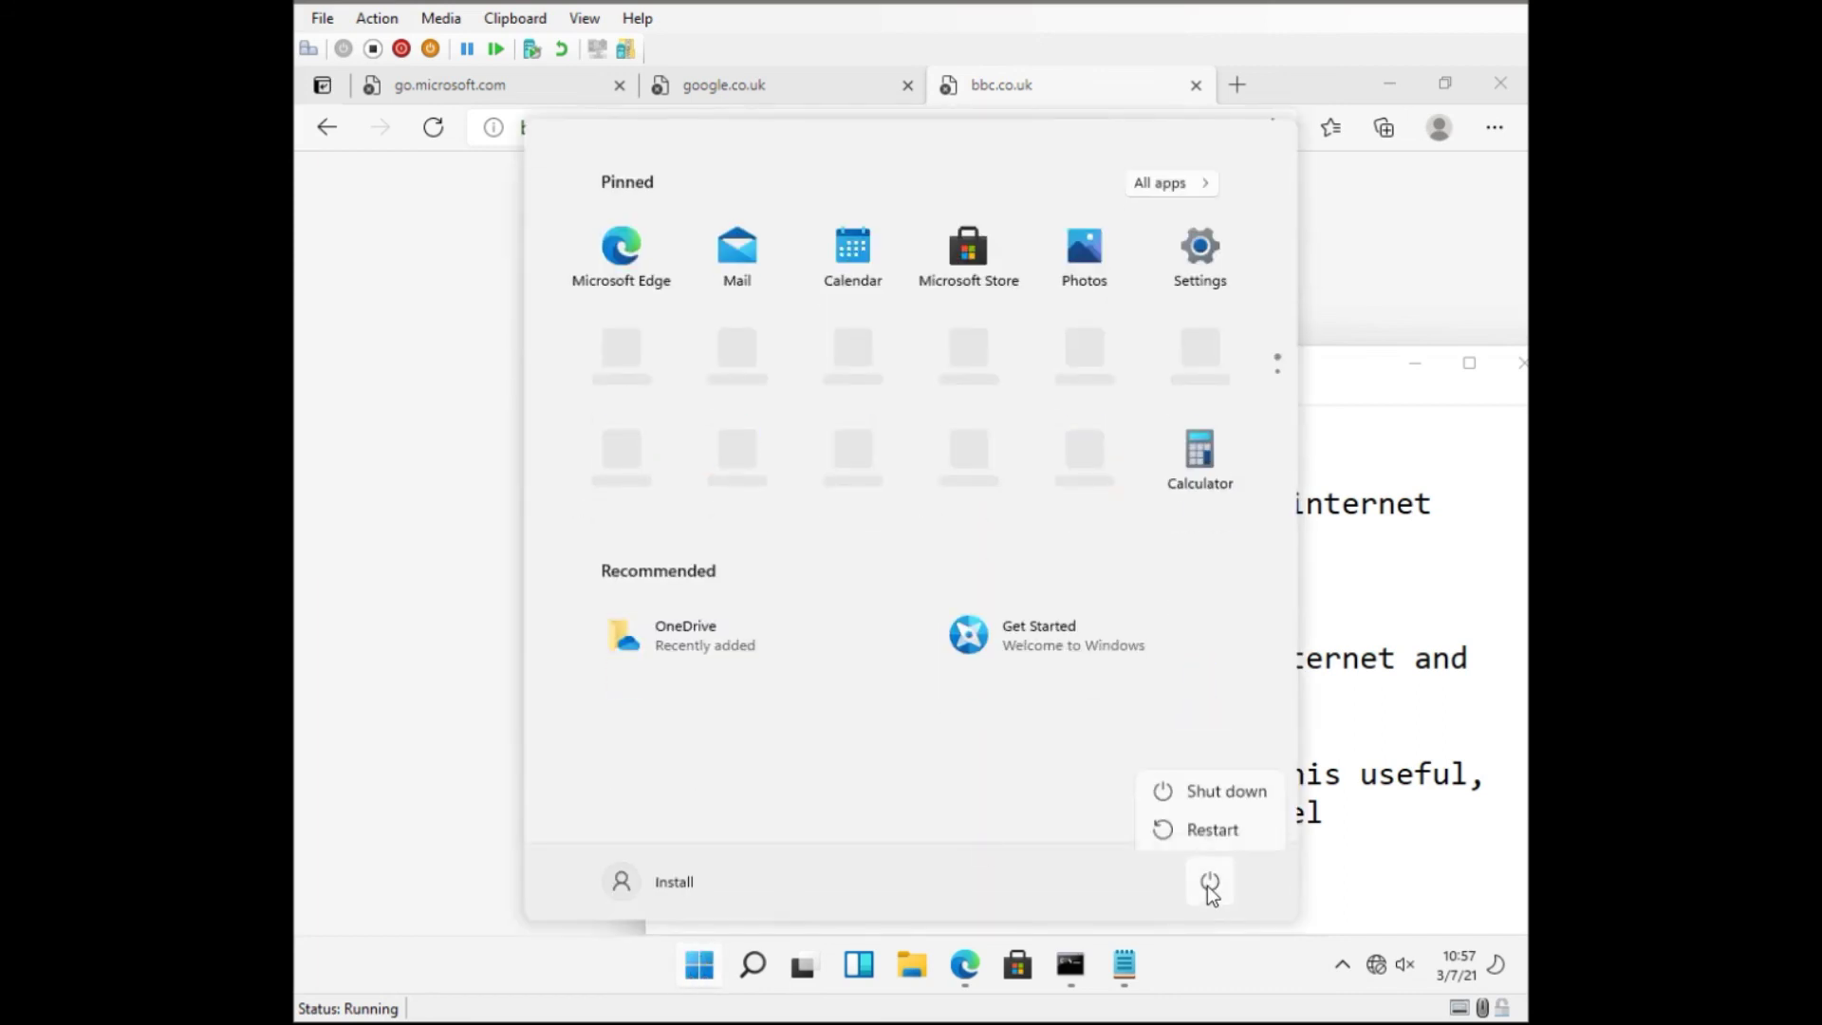
click(1226, 797)
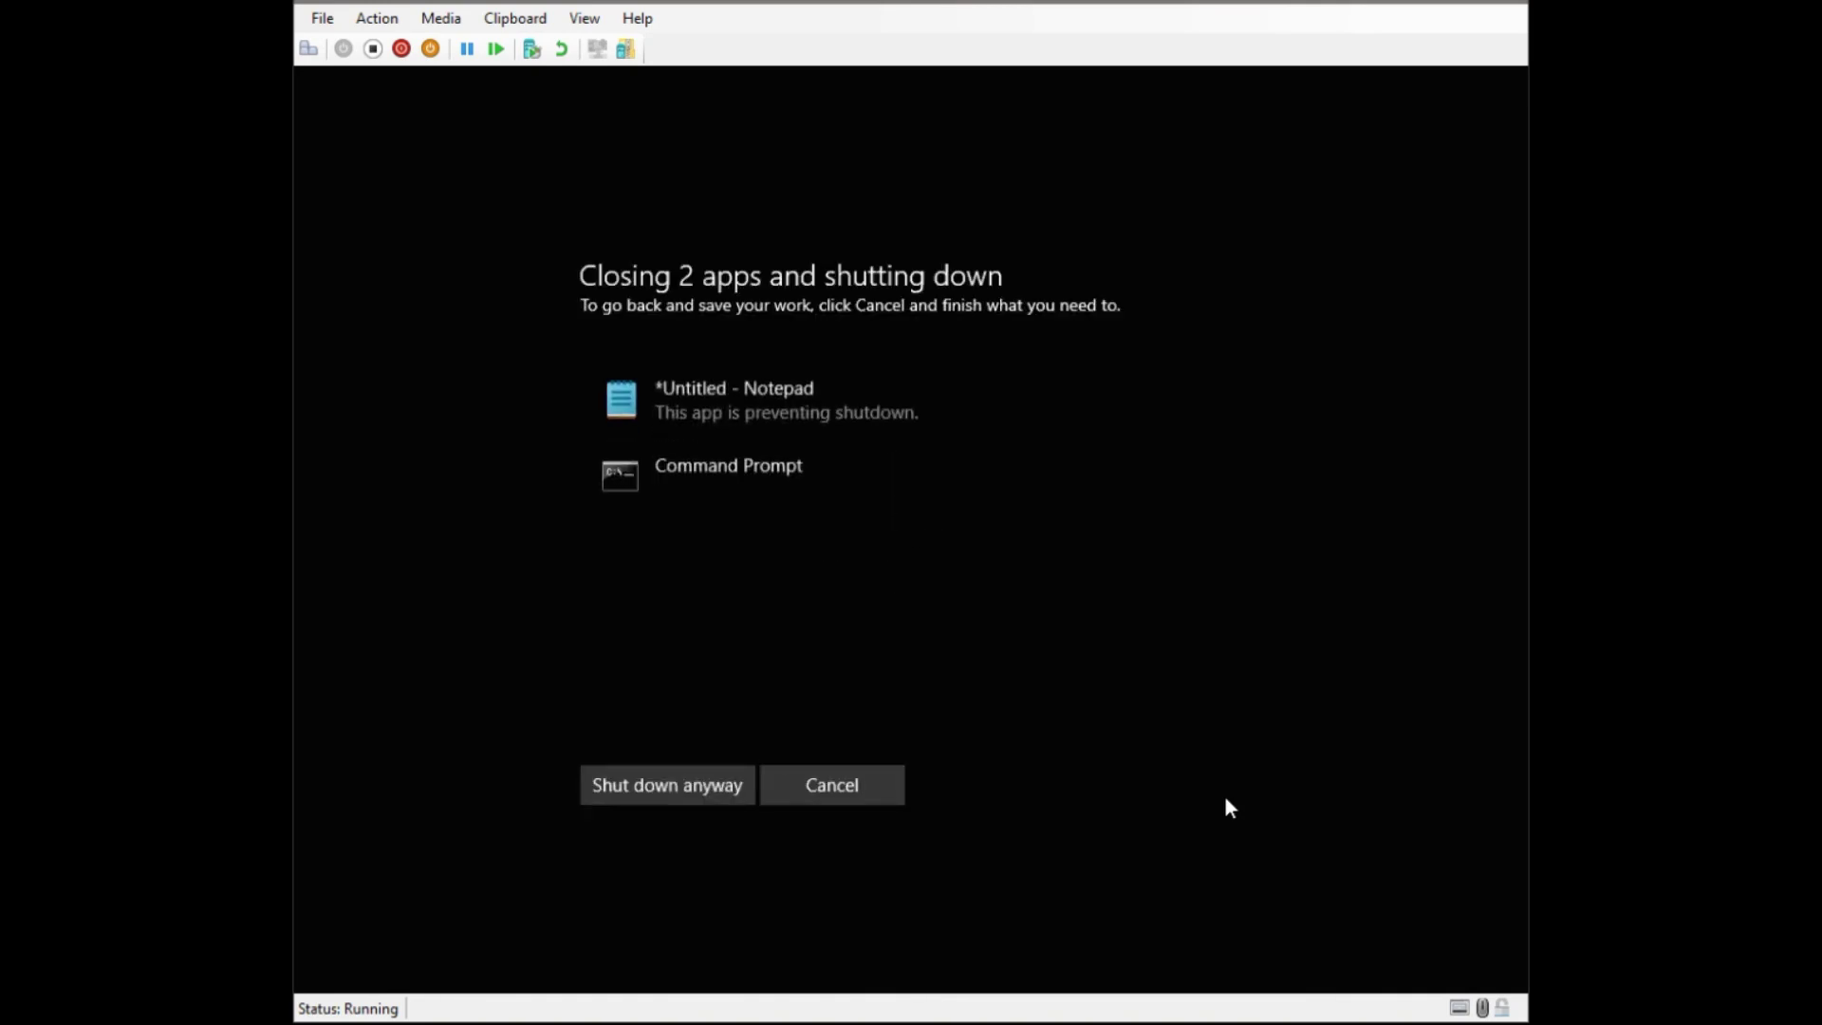
click(634, 788)
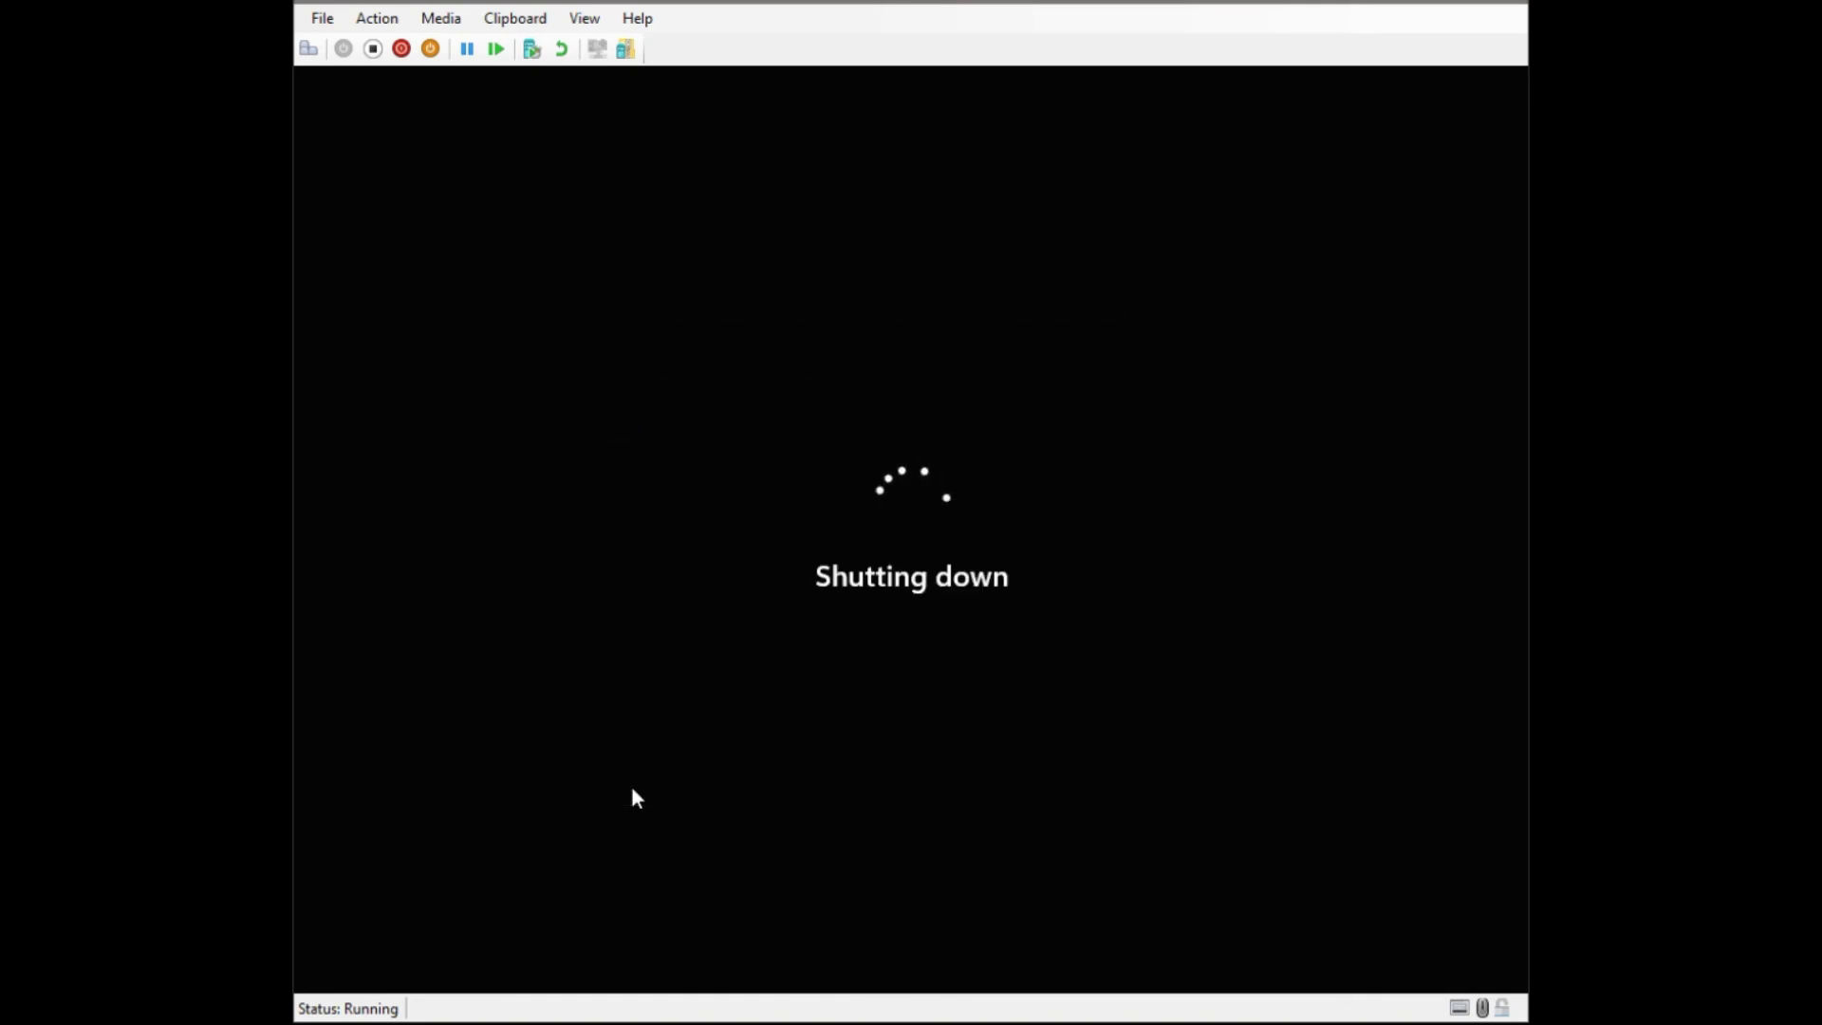